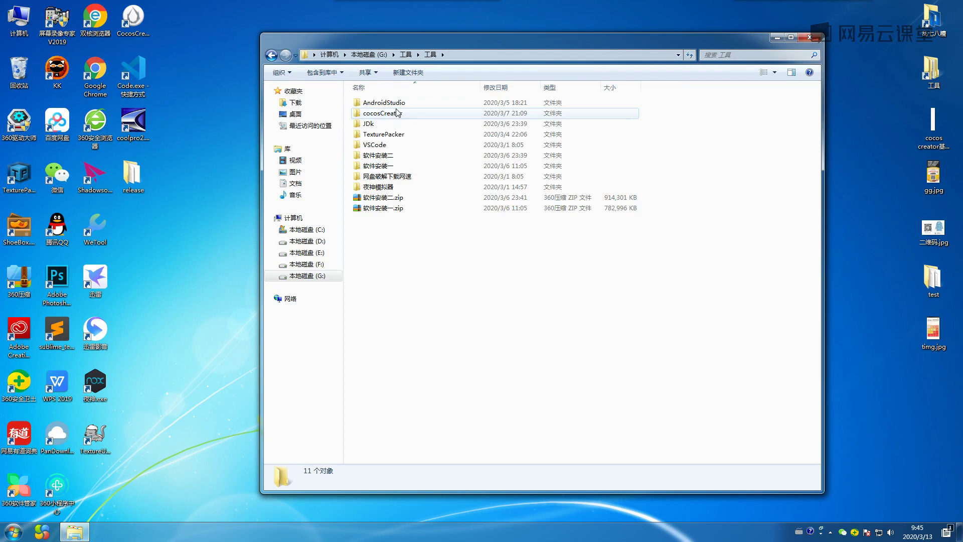
Open the AndroidStudio folder in G:\工具\工具 to reveal android-studio-ide-191.6010548-windows.exe.
{"action": "double_click", "coordinate": [392, 103]}
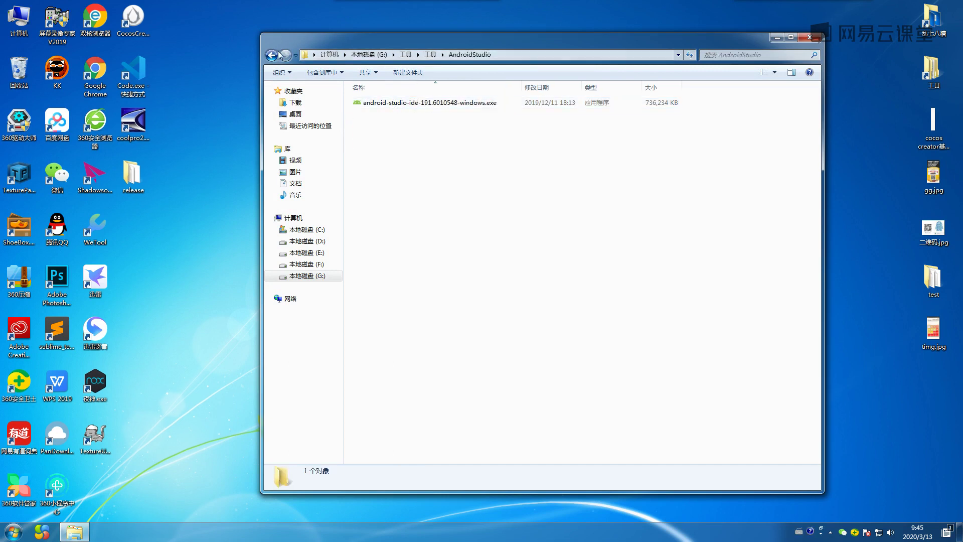
{"action": "key", "text": "BackSpace"}
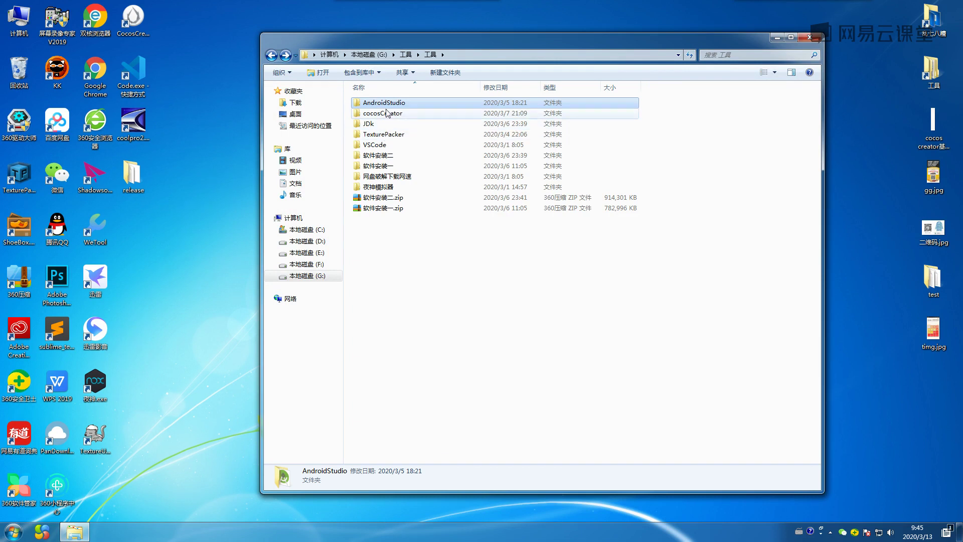
{"action": "double_click", "coordinate": [381, 126]}
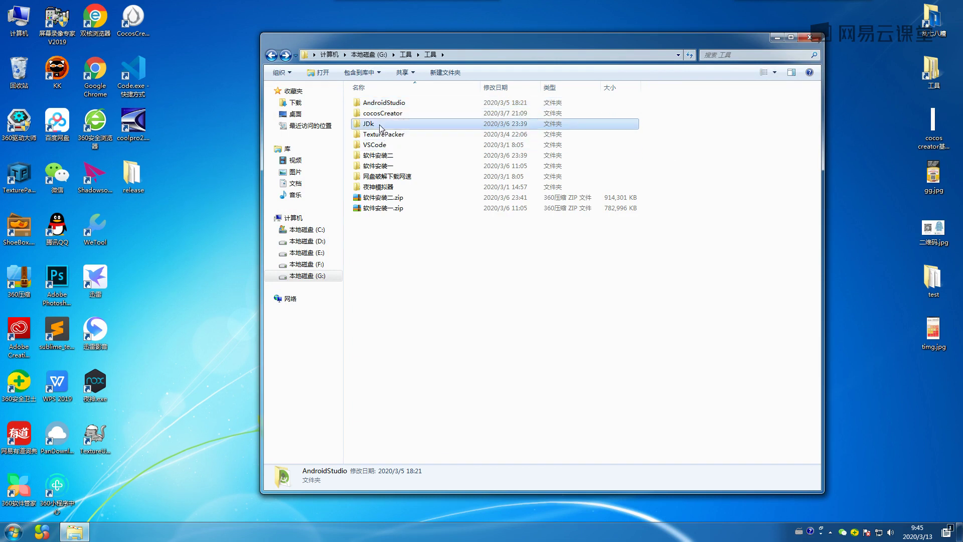
{"action": "left_click", "coordinate": [272, 55]}
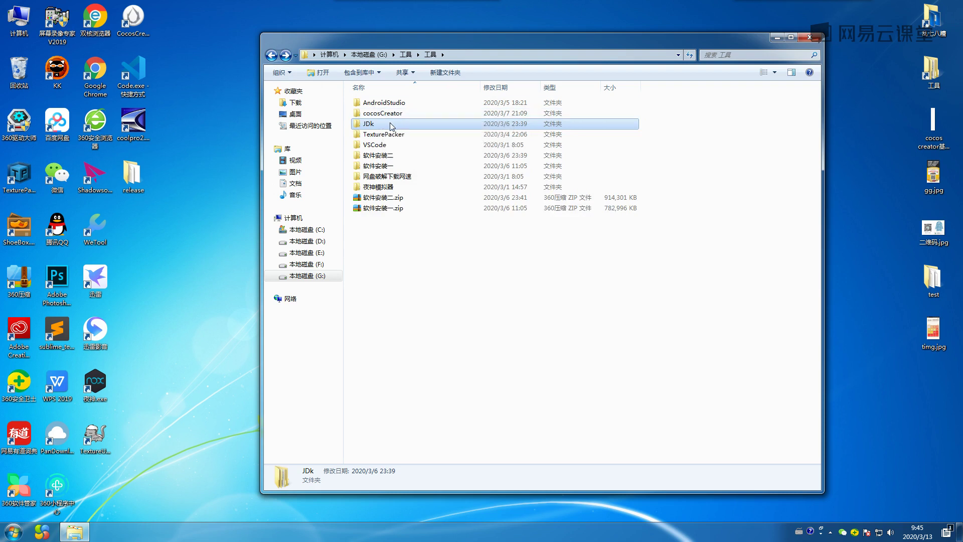
{"action": "left_click", "coordinate": [401, 103]}
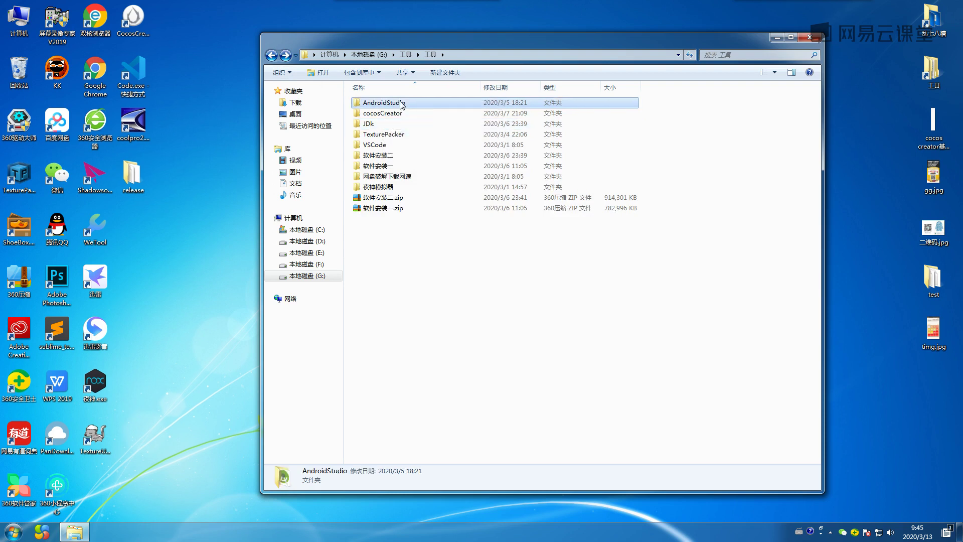
{"action": "double_click", "coordinate": [401, 103]}
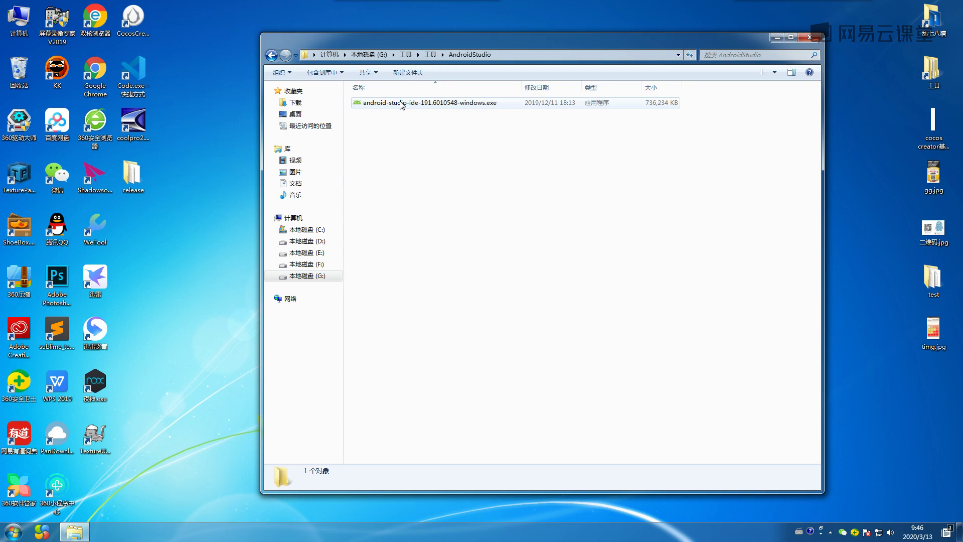
{"action": "left_click_drag", "start_coordinate": [456, 44], "coordinate": [438, 53]}
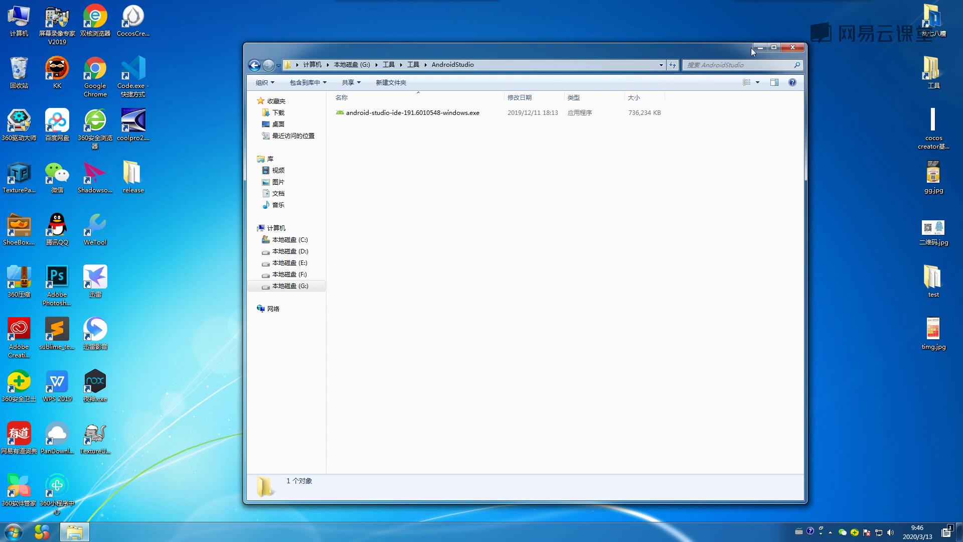
{"action": "double_click", "coordinate": [933, 229]}
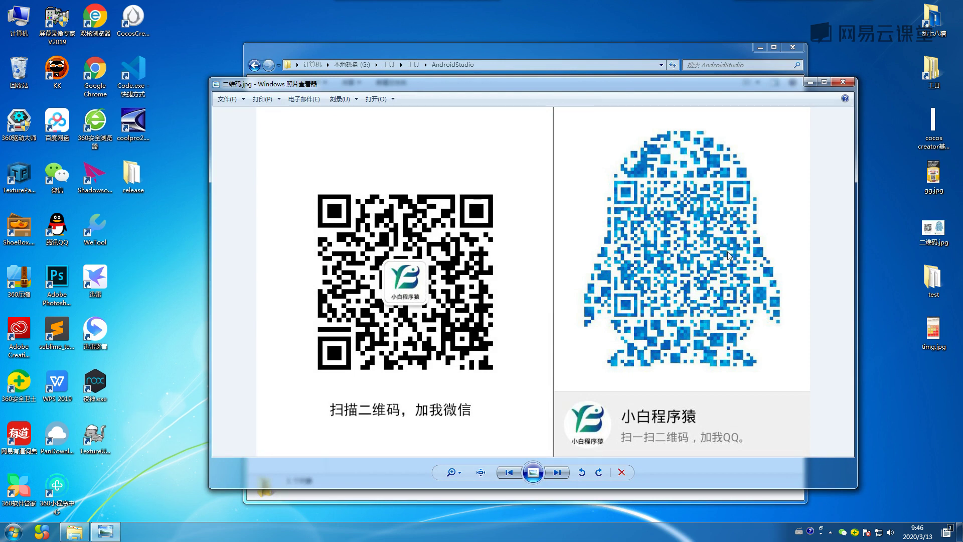
{"action": "left_click", "coordinate": [841, 83]}
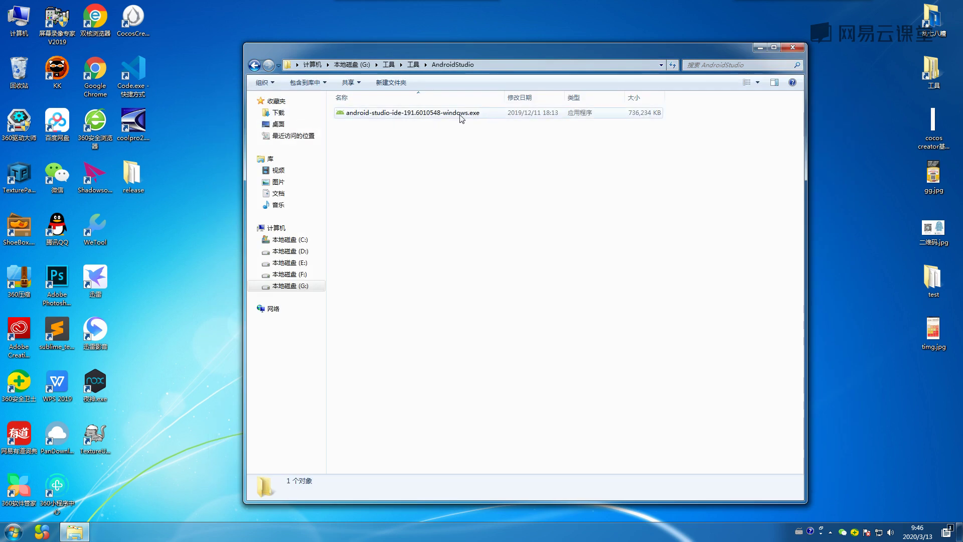
Launch android-studio-ide-191.6010548-windows.exe and allow it past the security warning with 运行.
{"action": "double_click", "coordinate": [439, 116]}
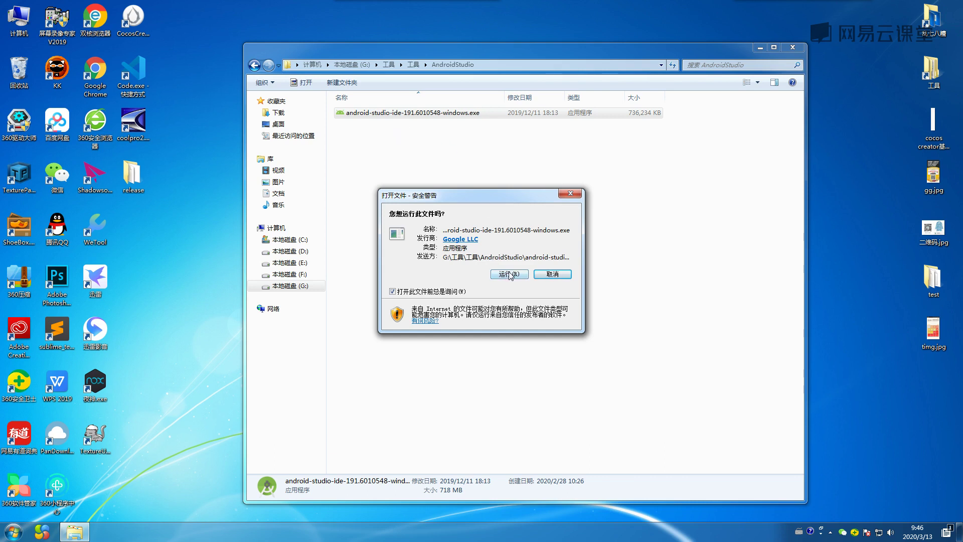
{"action": "left_click", "coordinate": [569, 192]}
{"action": "left_click", "coordinate": [506, 273]}
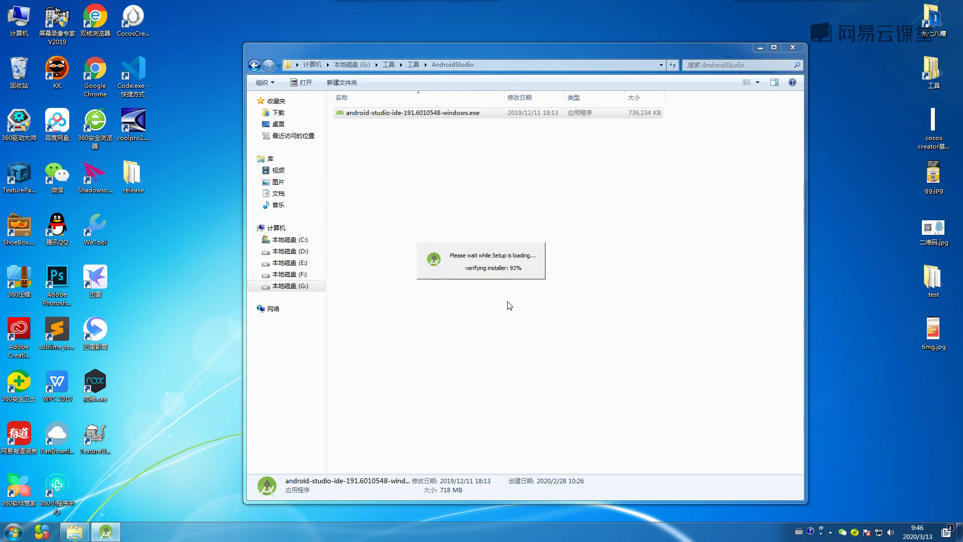
Minimize the AndroidStudio Explorer window and refresh the desktop.
{"action": "left_click", "coordinate": [758, 48]}
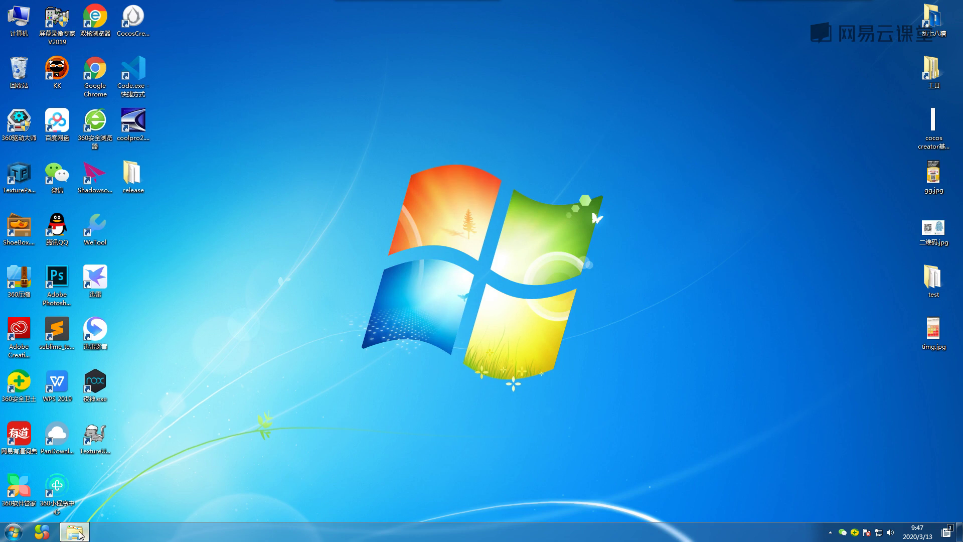
{"action": "mouse_move", "coordinate": [75, 532]}
{"action": "left_click", "coordinate": [75, 531]}
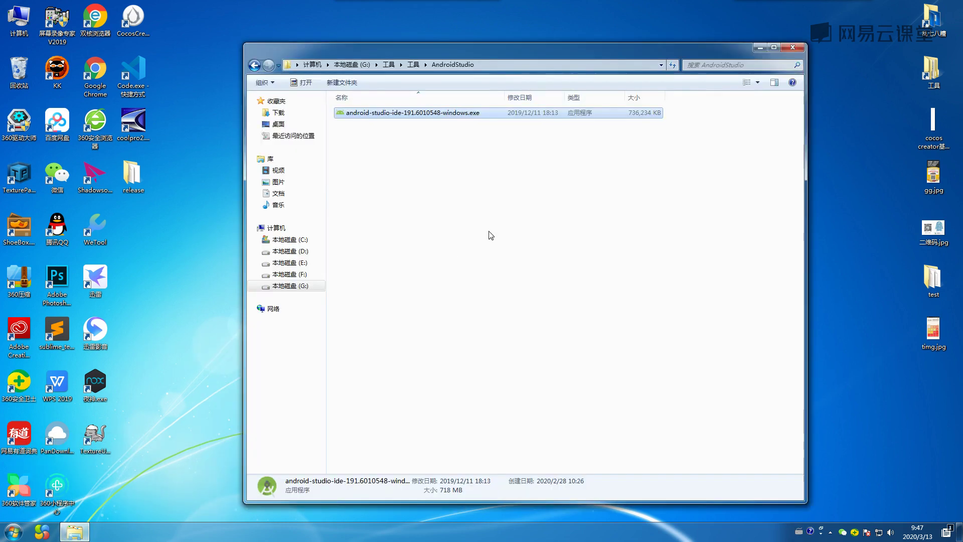
{"action": "left_click", "coordinate": [757, 48]}
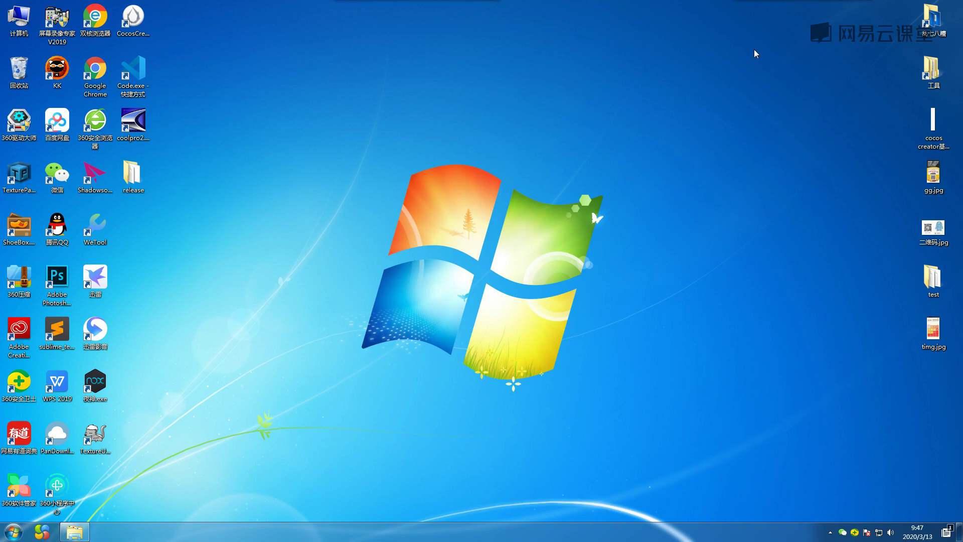
{"action": "right_click", "coordinate": [423, 104]}
{"action": "left_click", "coordinate": [435, 134]}
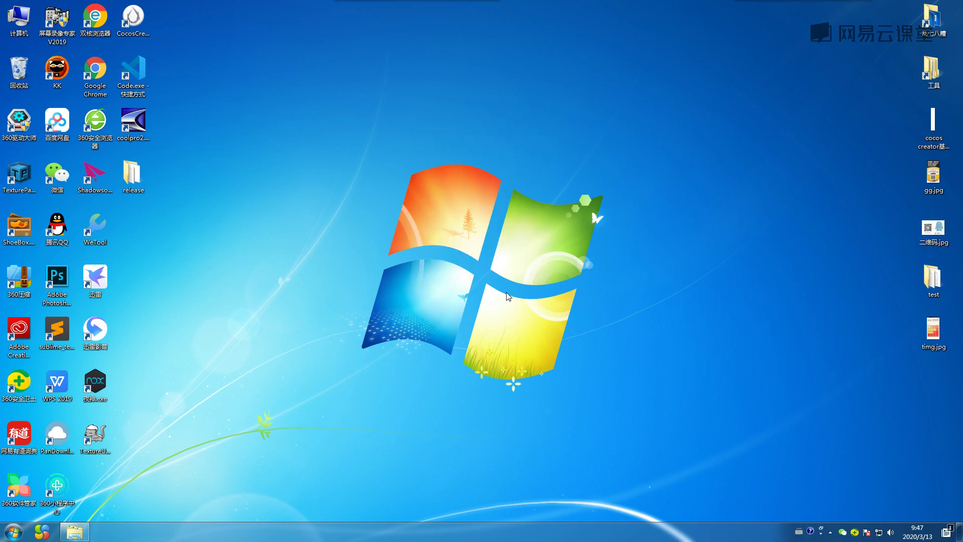
{"action": "left_click", "coordinate": [830, 531]}
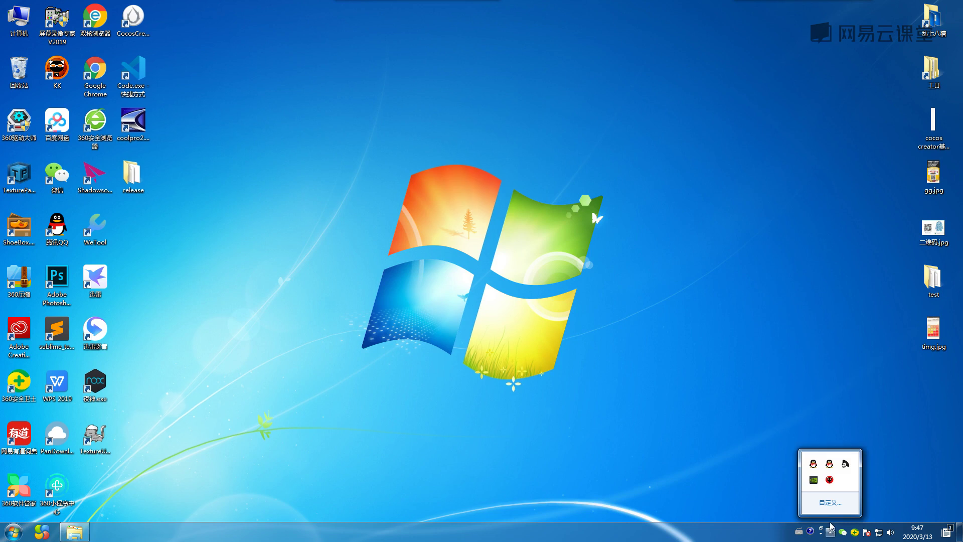
Pass the setup welcome page and exclude Android Virtual Device from the components.
{"action": "left_click", "coordinate": [642, 276]}
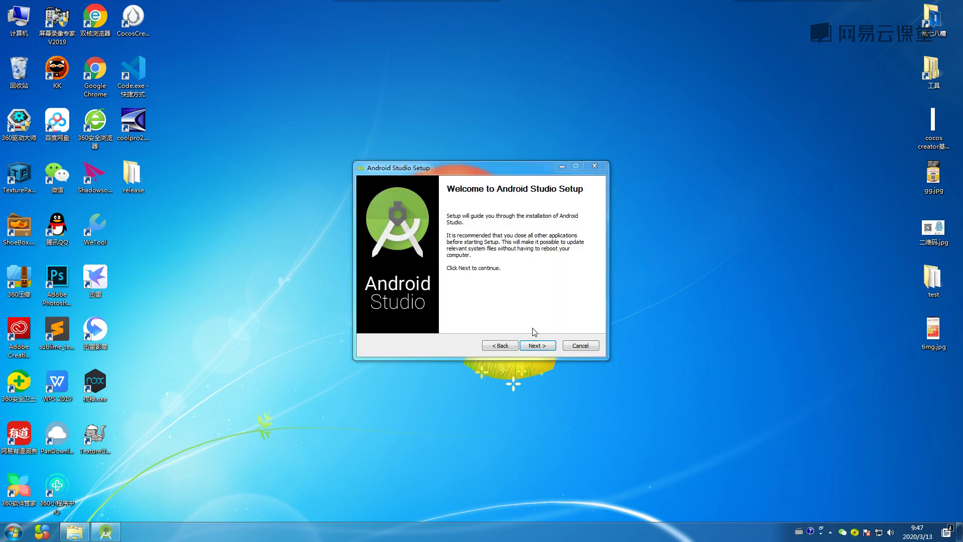
{"action": "left_click", "coordinate": [539, 349]}
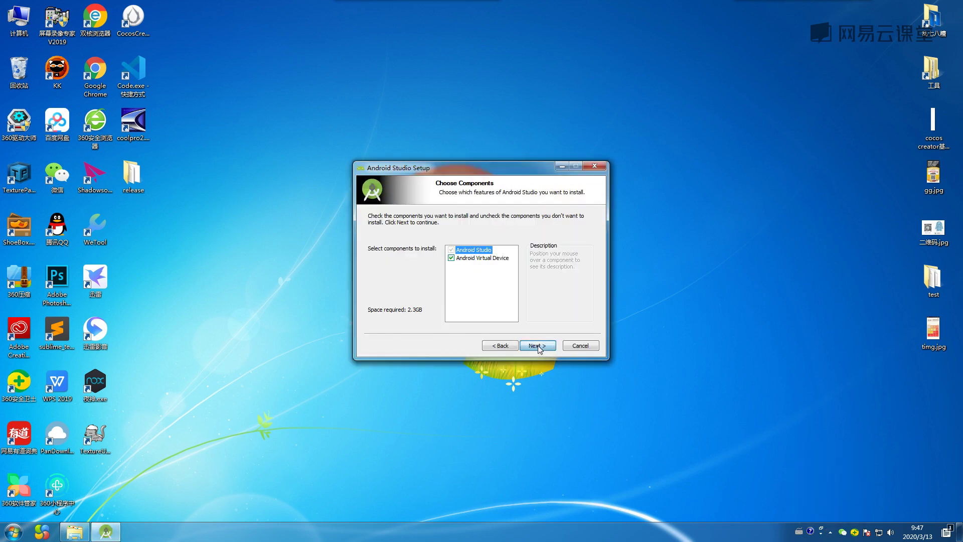
{"action": "left_click", "coordinate": [451, 258]}
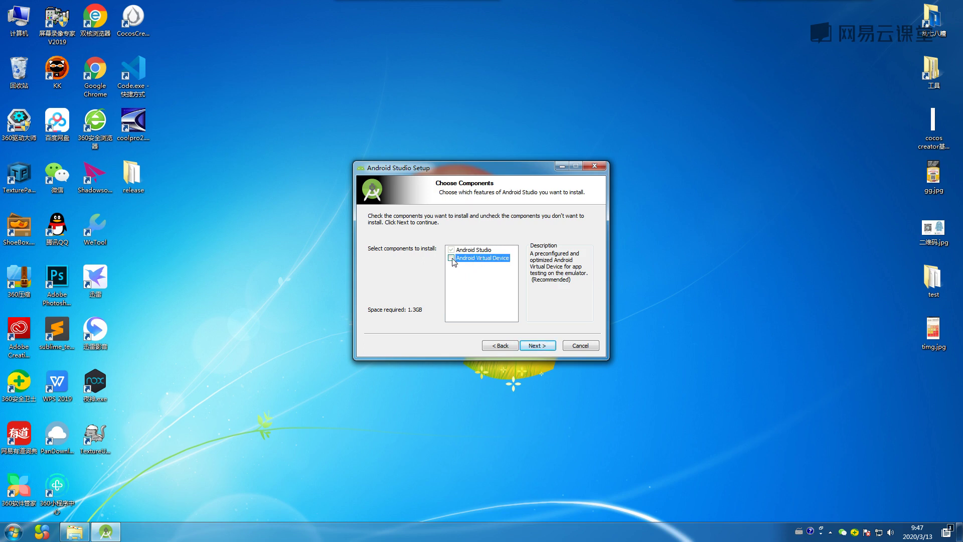
{"action": "left_click", "coordinate": [537, 346]}
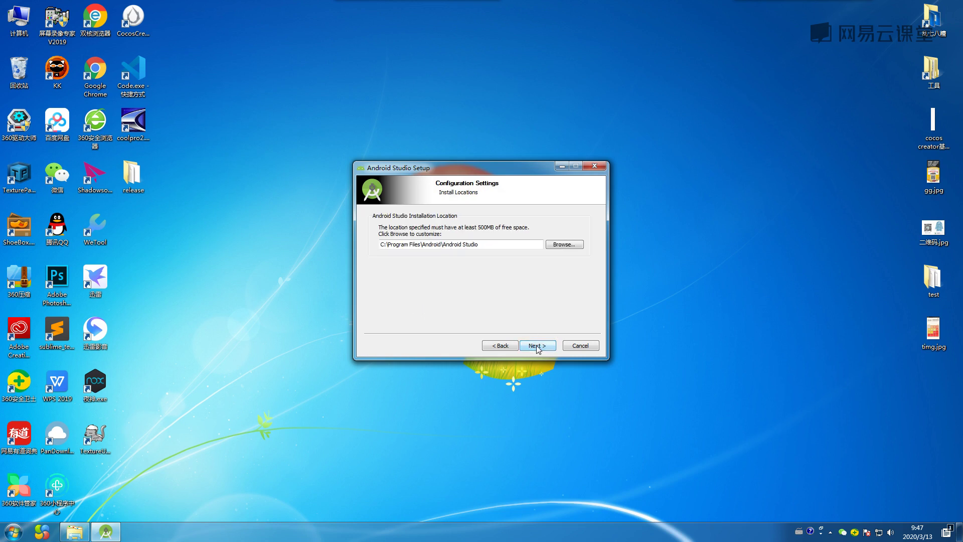
Browse for a custom install folder, expanding 计算机 > 本地磁盘 (D:).
{"action": "left_click", "coordinate": [561, 245]}
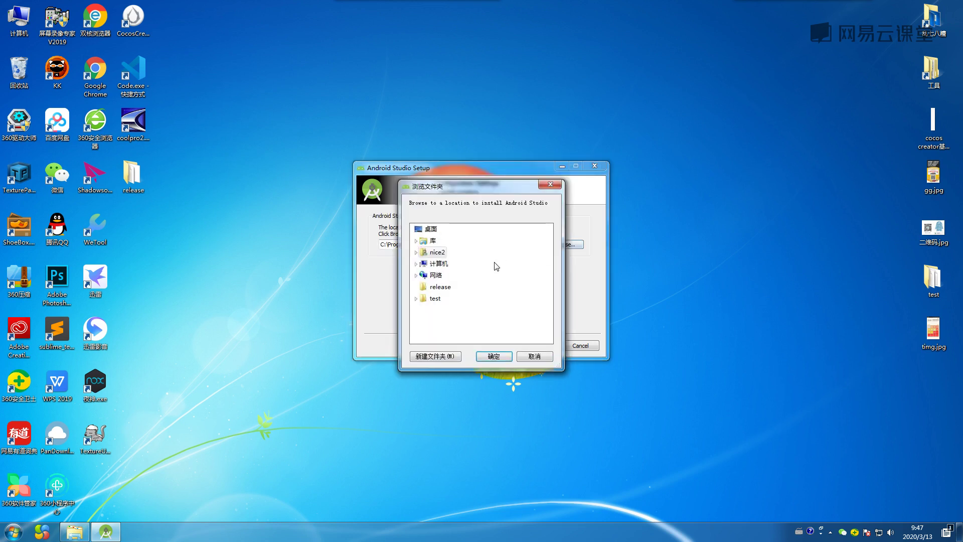
{"action": "left_click_drag", "start_coordinate": [471, 175], "coordinate": [455, 163]}
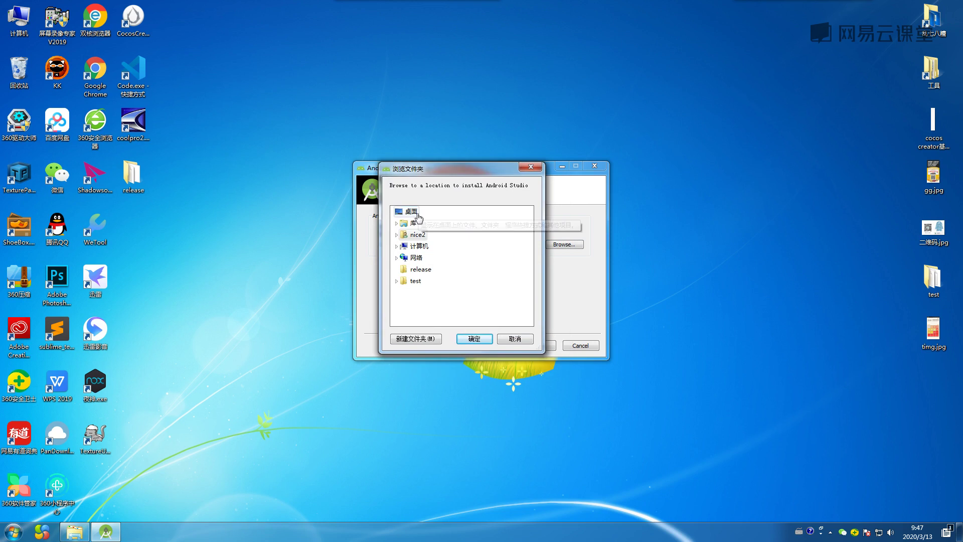
{"action": "double_click", "coordinate": [419, 245]}
{"action": "double_click", "coordinate": [456, 269]}
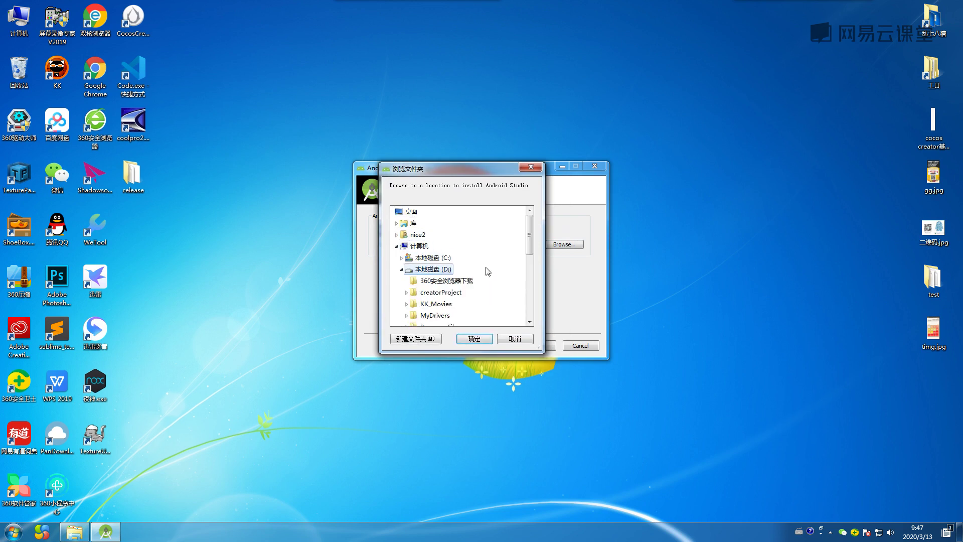
{"action": "double_click", "coordinate": [19, 19]}
Navigate to the D:\workTool folder in Explorer.
{"action": "left_click", "coordinate": [531, 141]}
{"action": "double_click", "coordinate": [532, 141]}
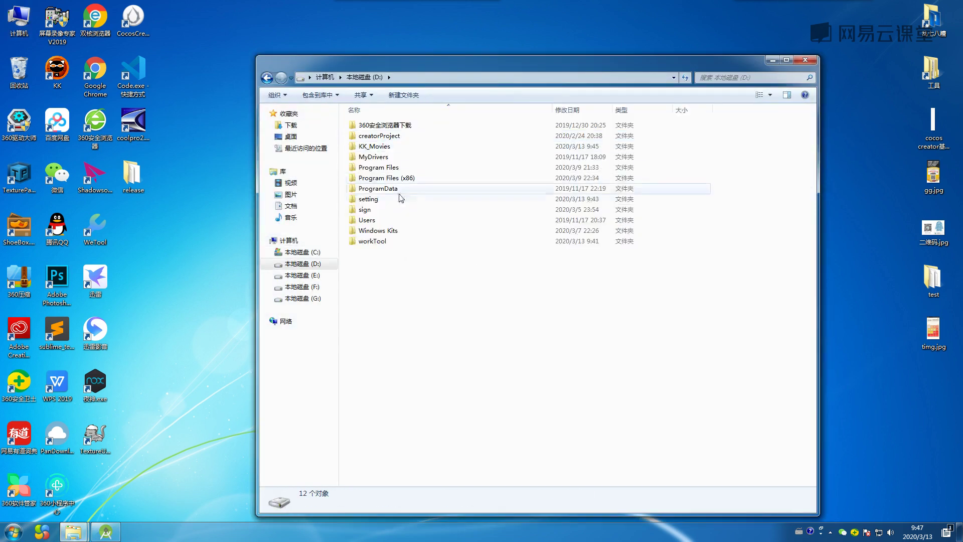
{"action": "left_click", "coordinate": [383, 242]}
{"action": "double_click", "coordinate": [384, 243]}
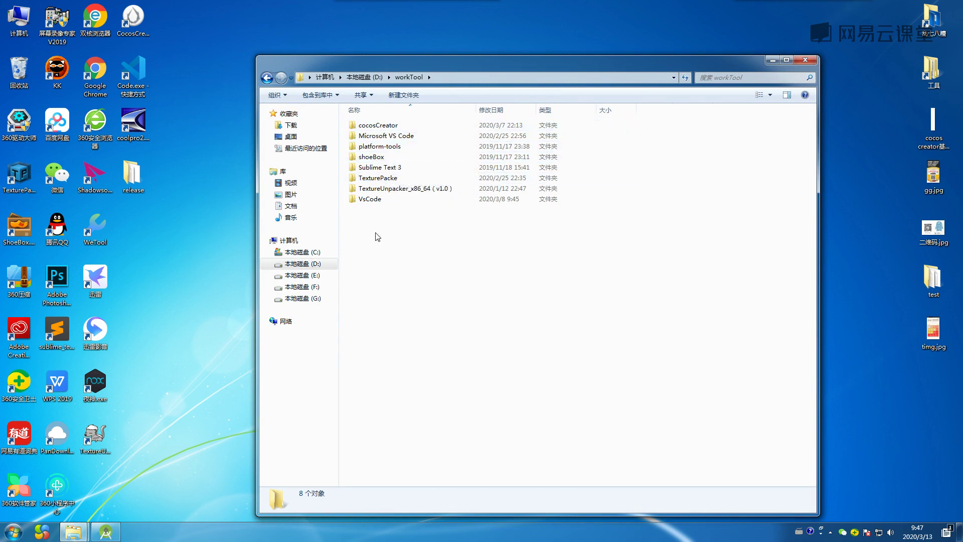
{"action": "left_click", "coordinate": [365, 77]}
{"action": "double_click", "coordinate": [396, 199]}
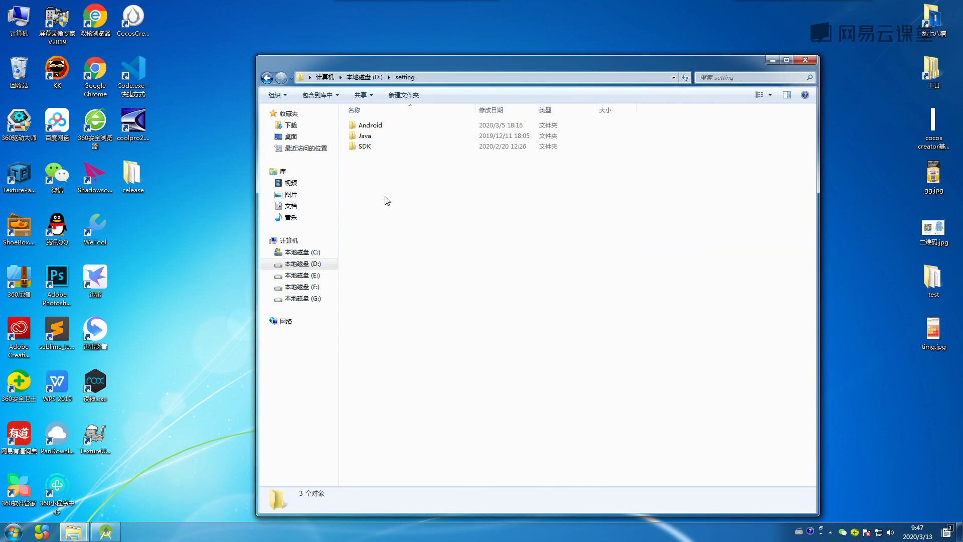
{"action": "double_click", "coordinate": [380, 128]}
{"action": "key", "text": "BackSpace"}
{"action": "key", "text": "BackSpace"}
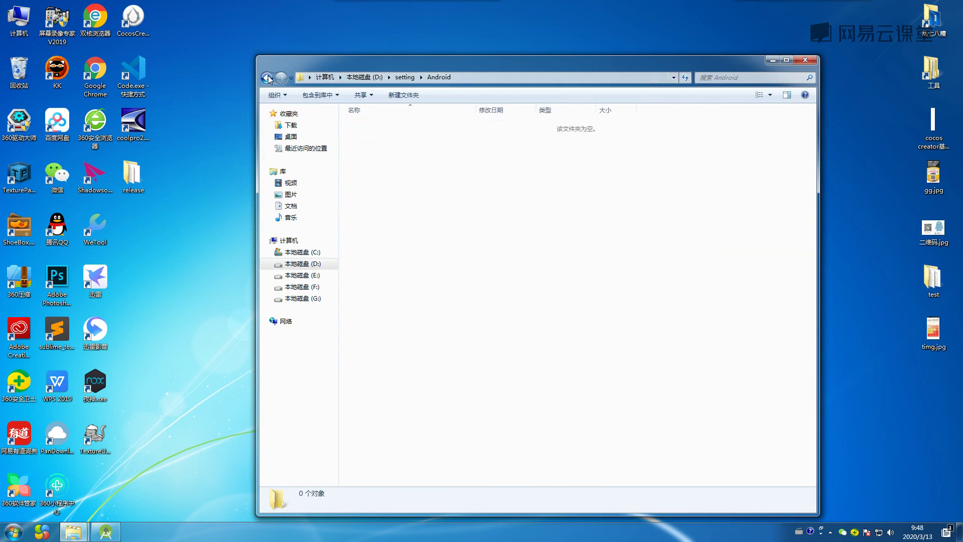
{"action": "double_click", "coordinate": [377, 241]}
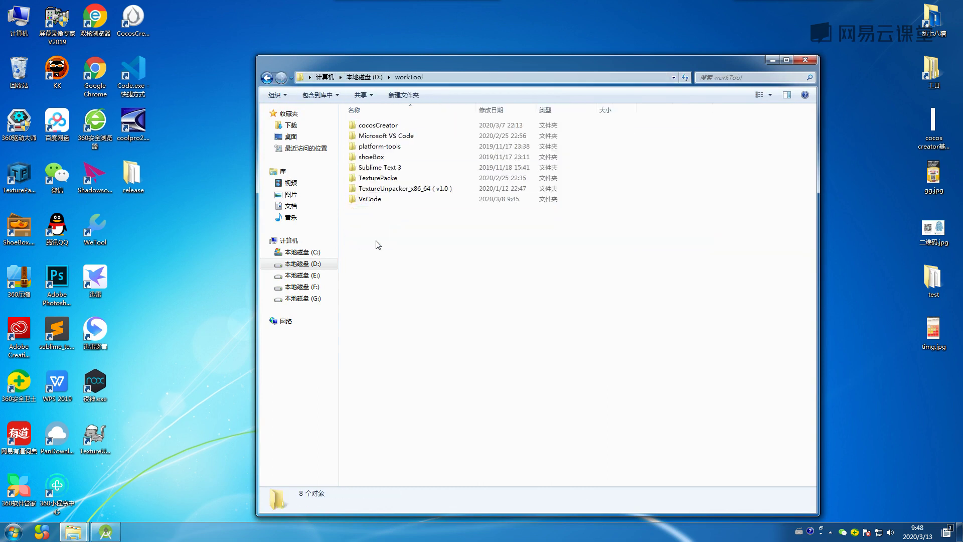
Create a new folder named AndroidStudio in D:\workTool.
{"action": "right_click", "coordinate": [387, 232]}
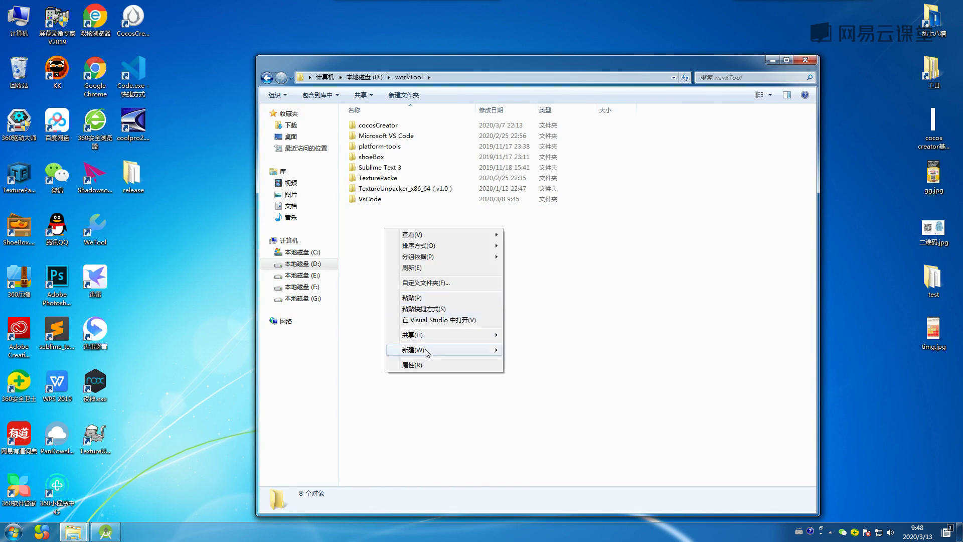
{"action": "mouse_move", "coordinate": [426, 350]}
{"action": "left_click", "coordinate": [529, 353]}
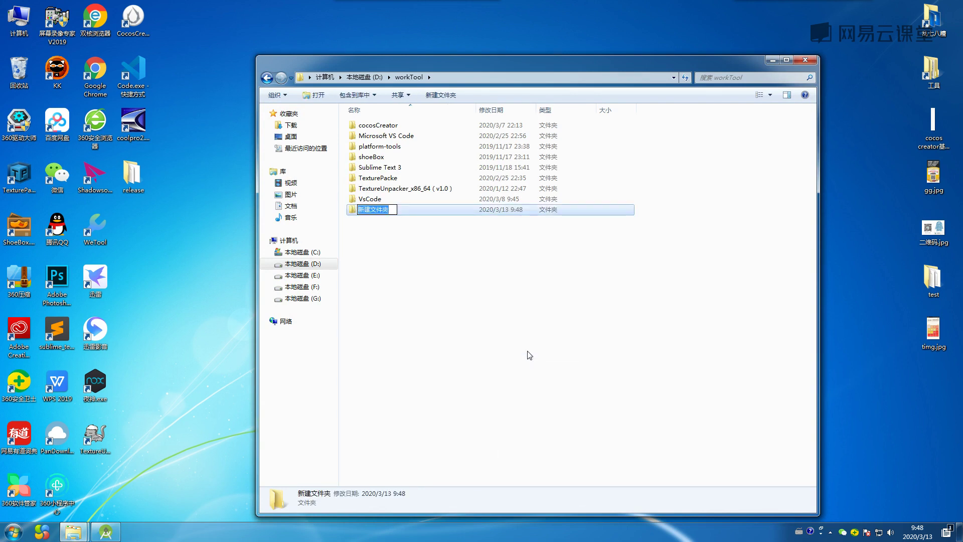
{"action": "type", "text": "AndroidStudio"}
{"action": "key", "text": "Return"}
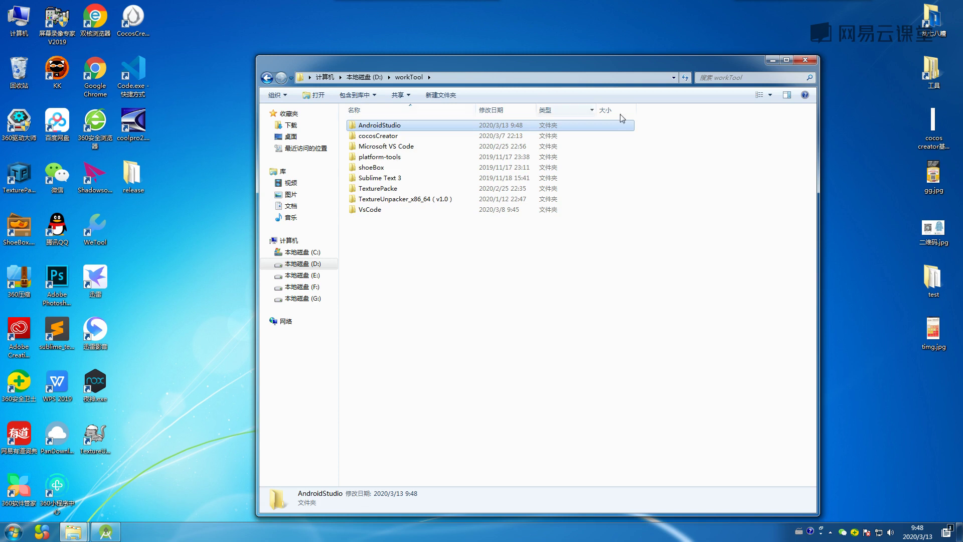
Choose D:\workTool\AndroidStudio in the Browse dialog, confirm it, and begin installing.
{"action": "left_click", "coordinate": [773, 59]}
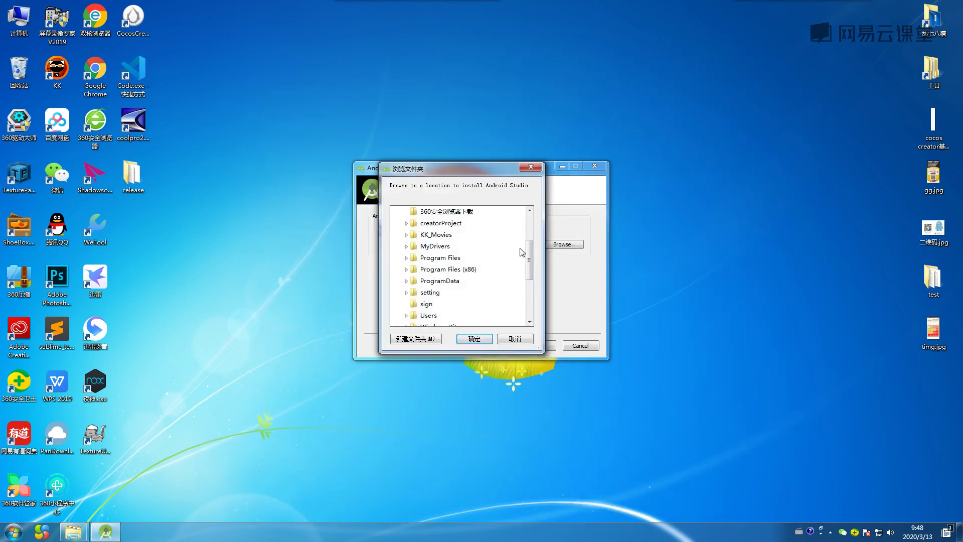
{"action": "scroll", "coordinate": [530, 256], "scroll_direction": "up", "scroll_amount": 4}
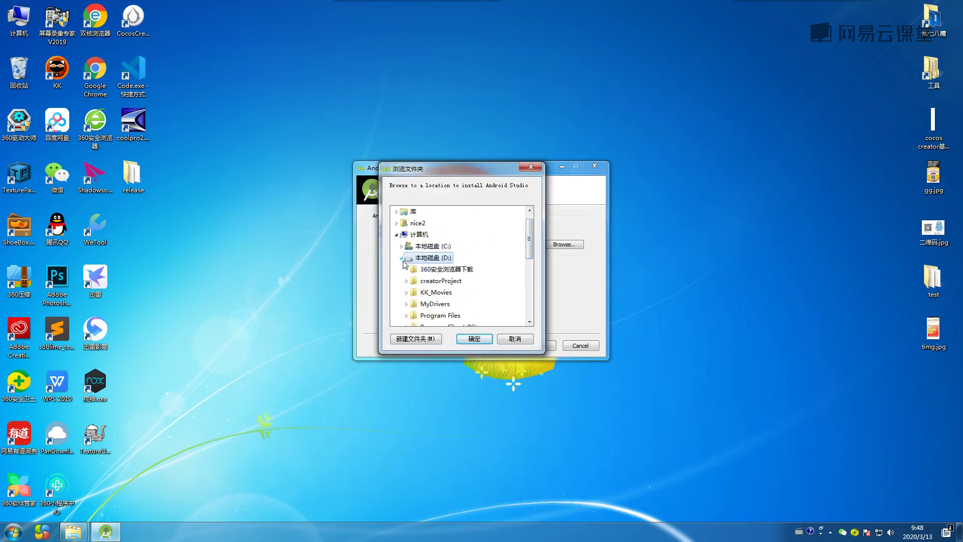
{"action": "scroll", "coordinate": [509, 268], "scroll_direction": "down", "scroll_amount": 2}
{"action": "scroll", "coordinate": [508, 268], "scroll_direction": "down", "scroll_amount": 2}
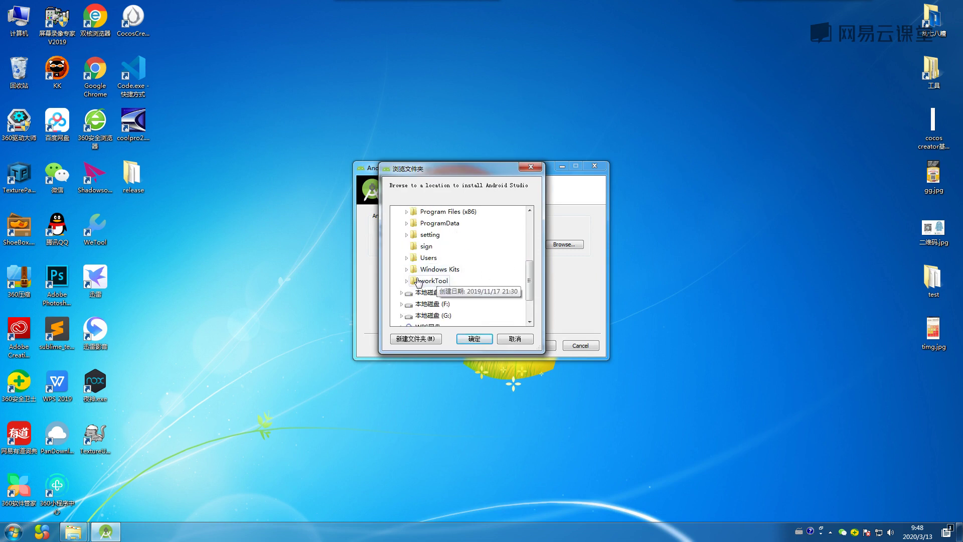
{"action": "double_click", "coordinate": [483, 281]}
{"action": "left_click", "coordinate": [451, 223]}
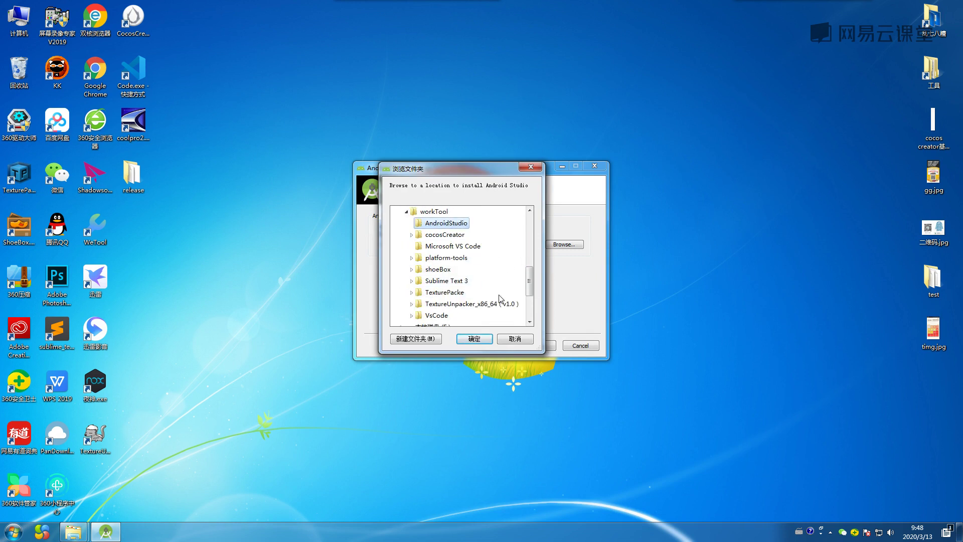
{"action": "left_click", "coordinate": [474, 338]}
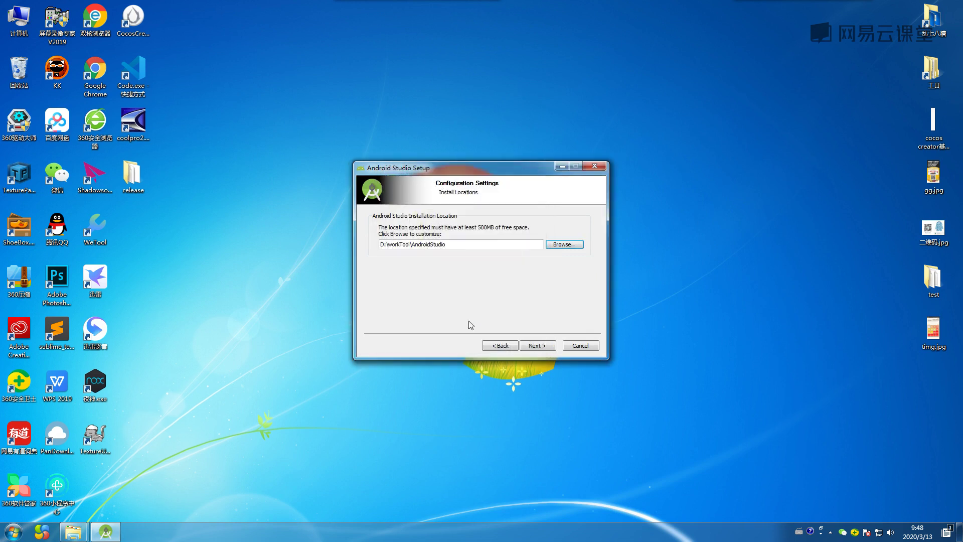
{"action": "left_click", "coordinate": [538, 345]}
{"action": "left_click", "coordinate": [535, 345]}
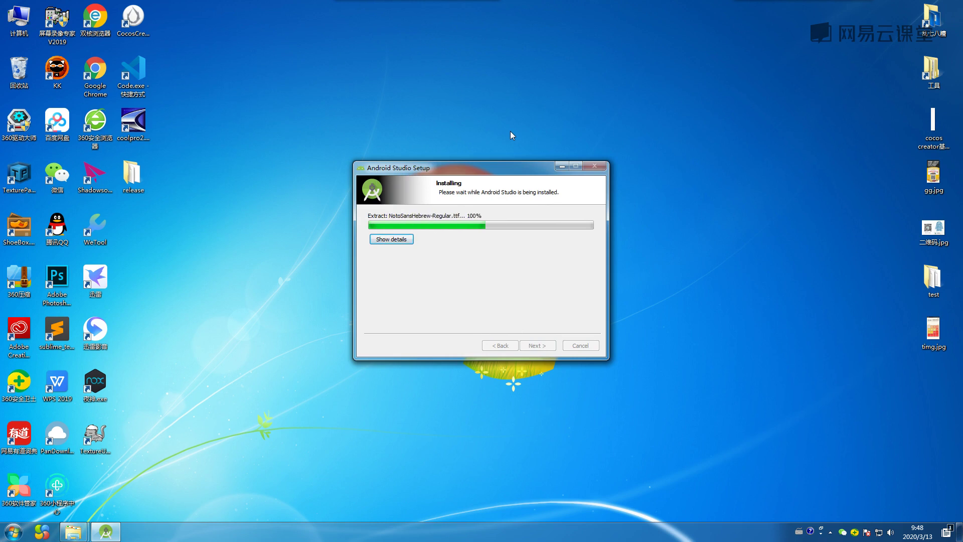
Show the installation details log, then continue to the completion page when finished.
{"action": "left_click", "coordinate": [396, 239]}
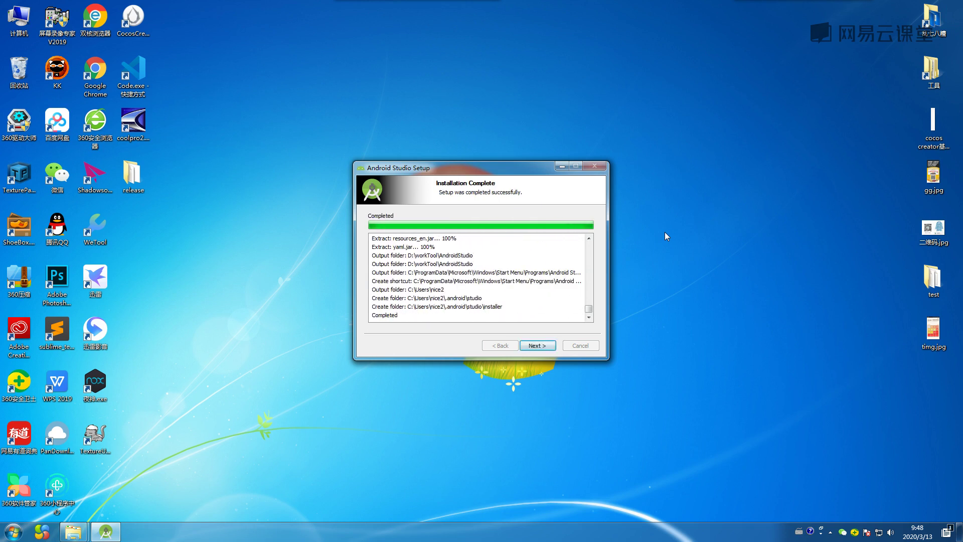
{"action": "left_click", "coordinate": [547, 347]}
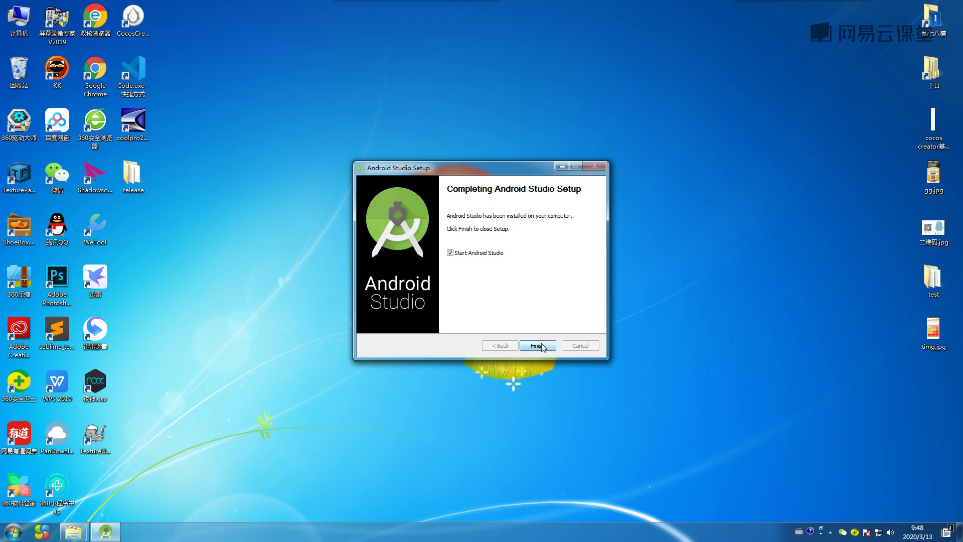
Finish setup, choose 'Do not import settings', and open the Computer window.
{"action": "left_click", "coordinate": [540, 346]}
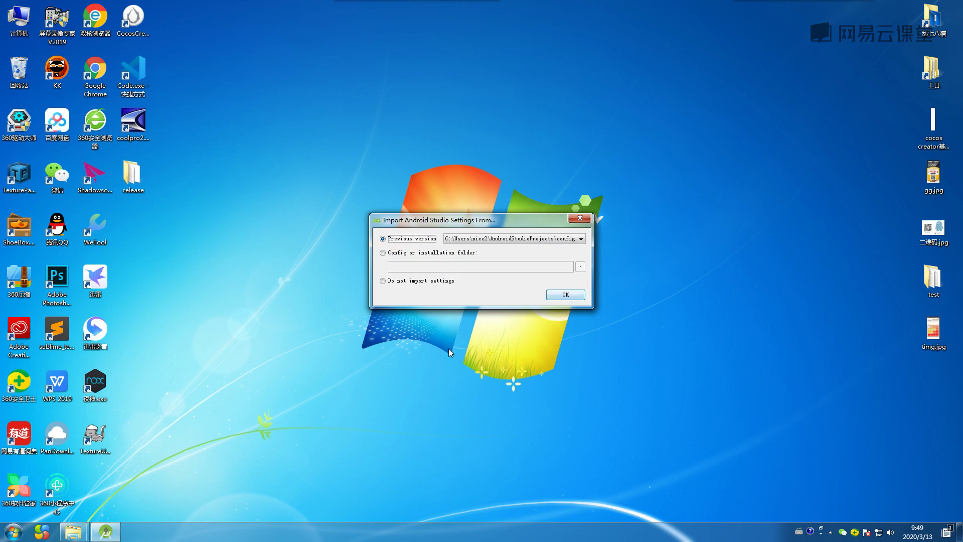
{"action": "left_click", "coordinate": [385, 277]}
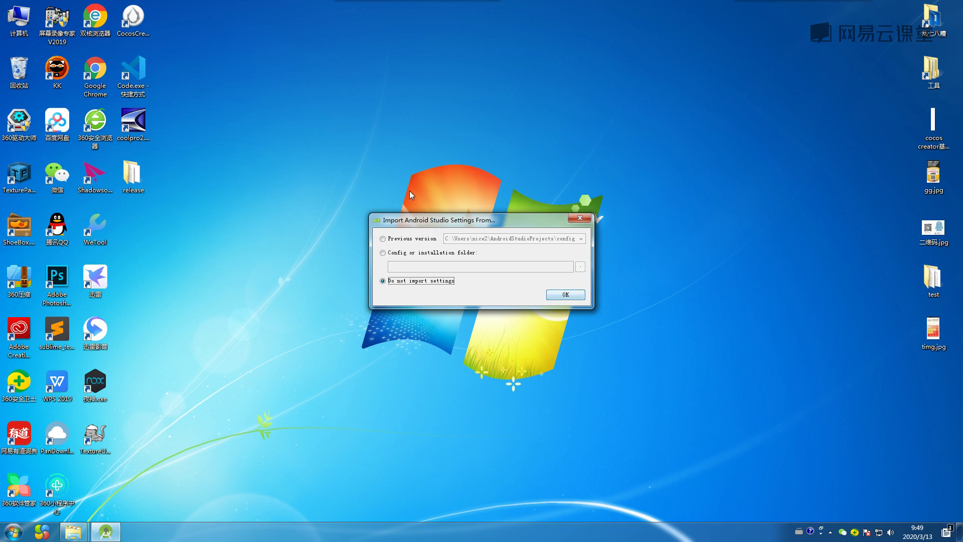
{"action": "double_click", "coordinate": [18, 31]}
{"action": "left_click_drag", "start_coordinate": [471, 12], "coordinate": [390, 60]}
Locate and select .AndroidStudio3.5 in the user's home folder under C:\用户, then hide Explorer.
{"action": "double_click", "coordinate": [340, 131]}
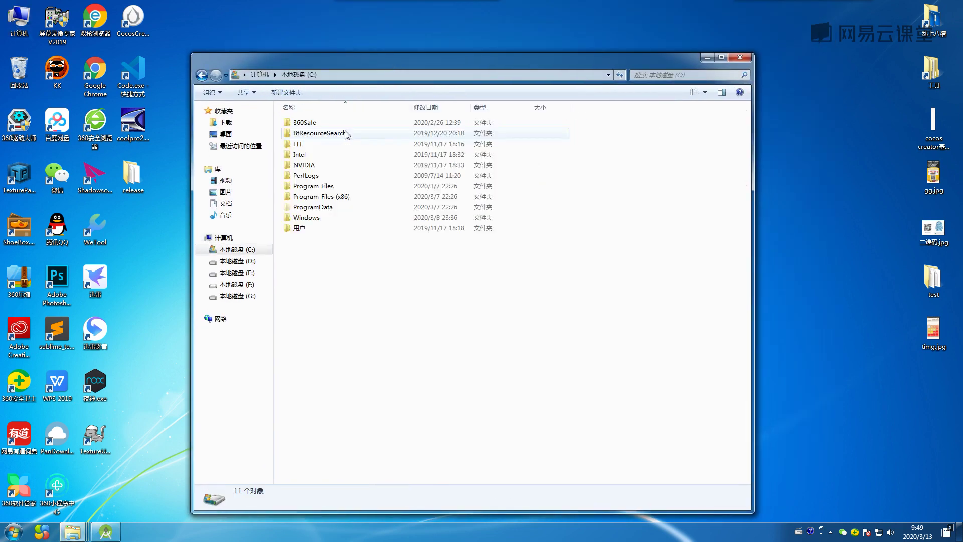
{"action": "left_click", "coordinate": [707, 57]}
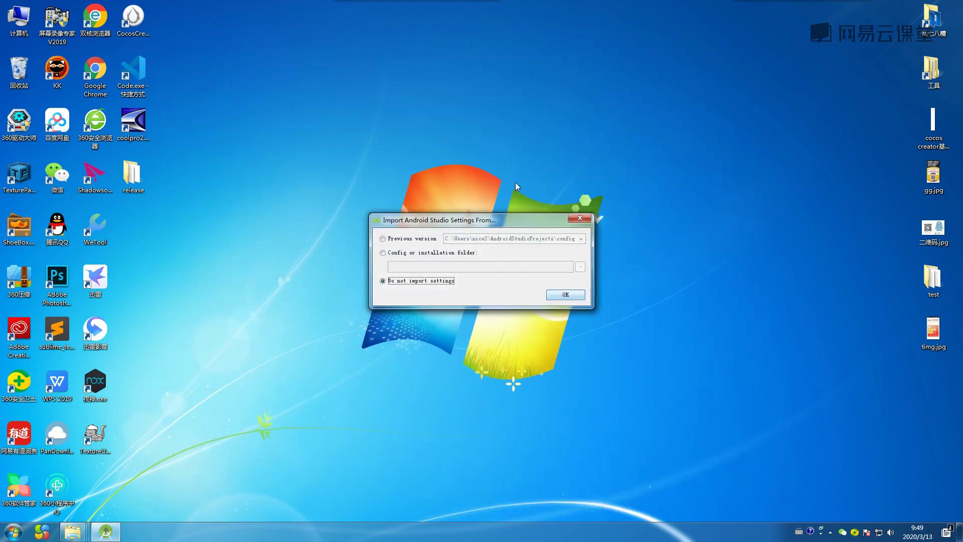
{"action": "left_click_drag", "start_coordinate": [525, 219], "coordinate": [646, 188]}
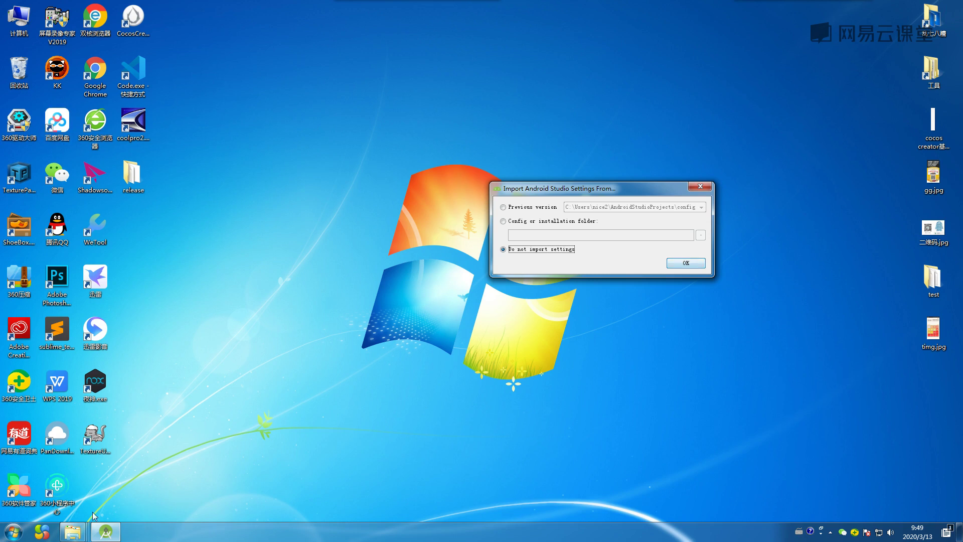
{"action": "double_click", "coordinate": [20, 27]}
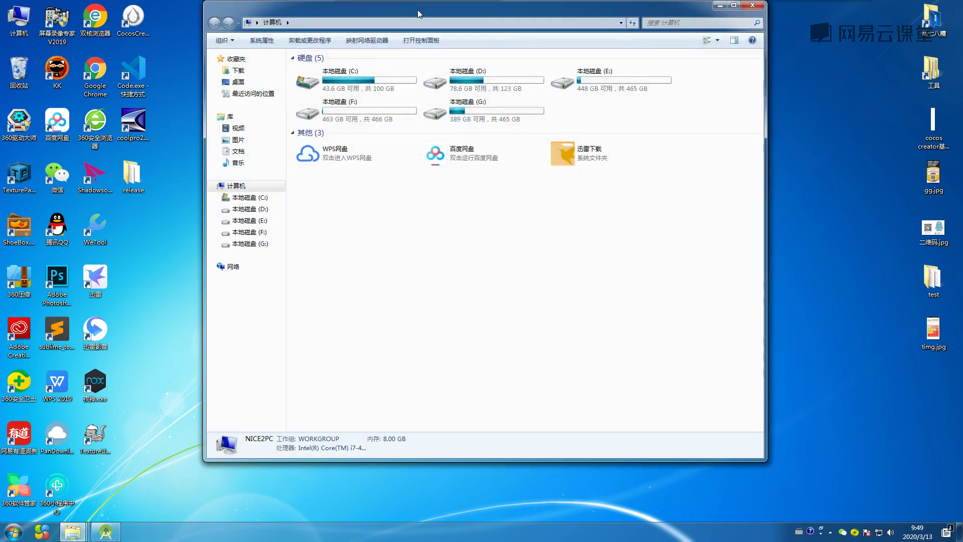
{"action": "left_click_drag", "start_coordinate": [417, 10], "coordinate": [420, 80]}
{"action": "double_click", "coordinate": [384, 149]}
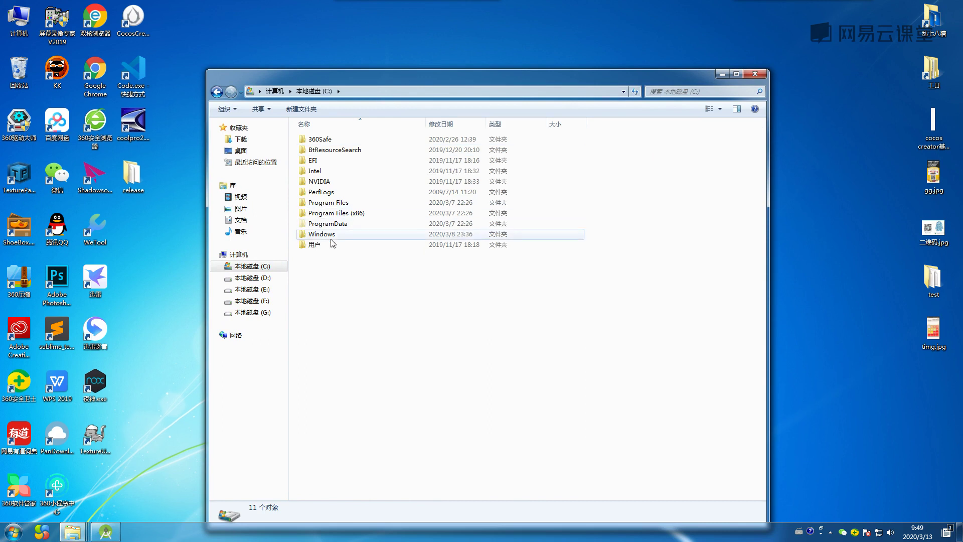
{"action": "double_click", "coordinate": [324, 245]}
{"action": "double_click", "coordinate": [335, 150]}
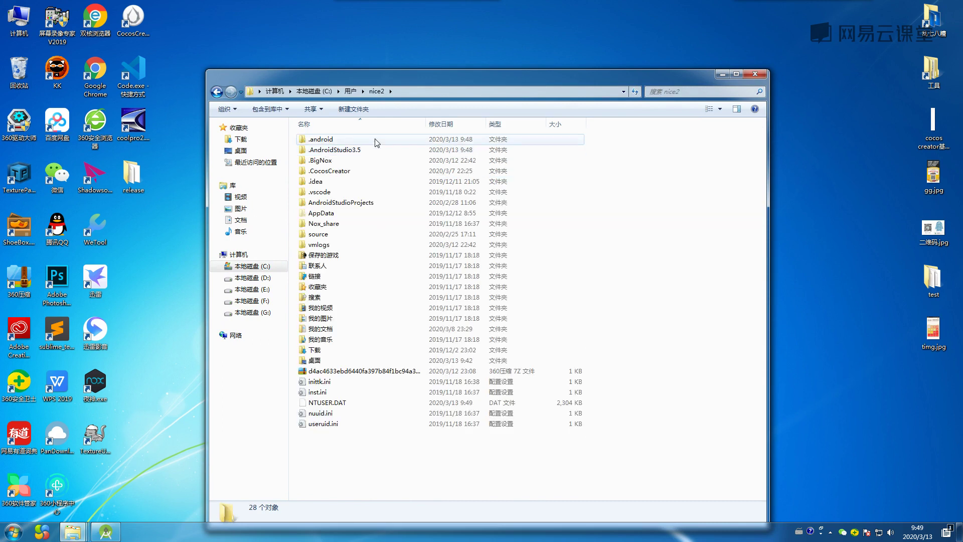
{"action": "left_click", "coordinate": [335, 150]}
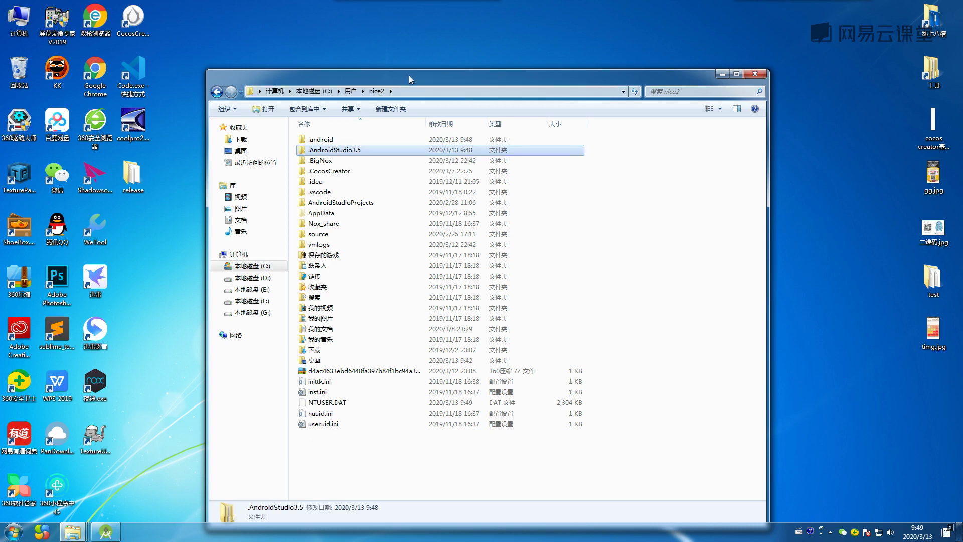
{"action": "left_click_drag", "start_coordinate": [407, 77], "coordinate": [411, 68]}
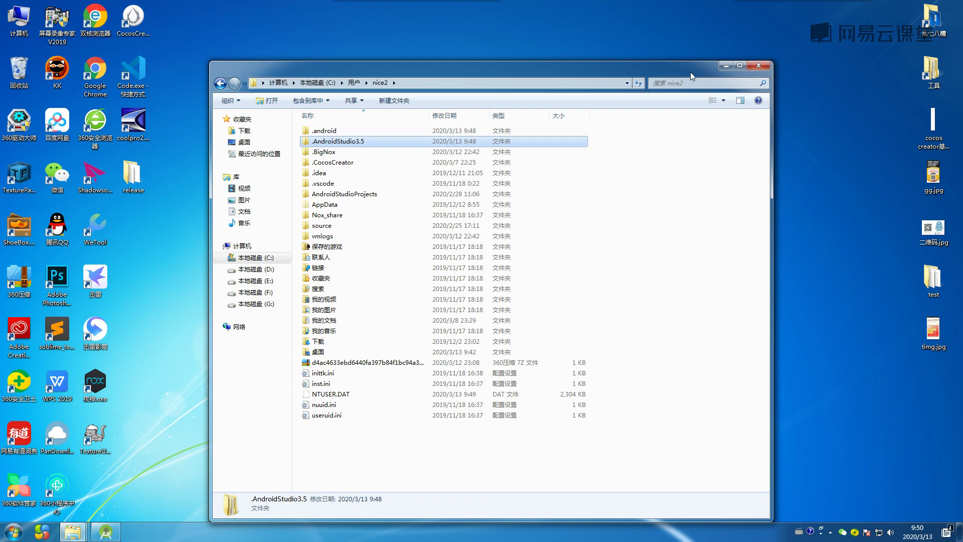
{"action": "left_click", "coordinate": [725, 66]}
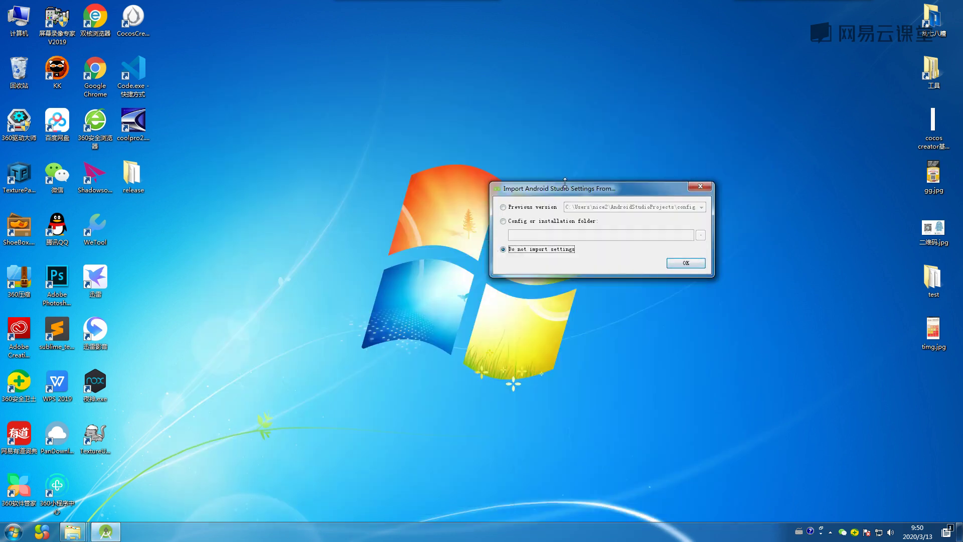
Confirm starting without imported settings and cancel the SDK add-on list error.
{"action": "left_click_drag", "start_coordinate": [604, 189], "coordinate": [551, 188]}
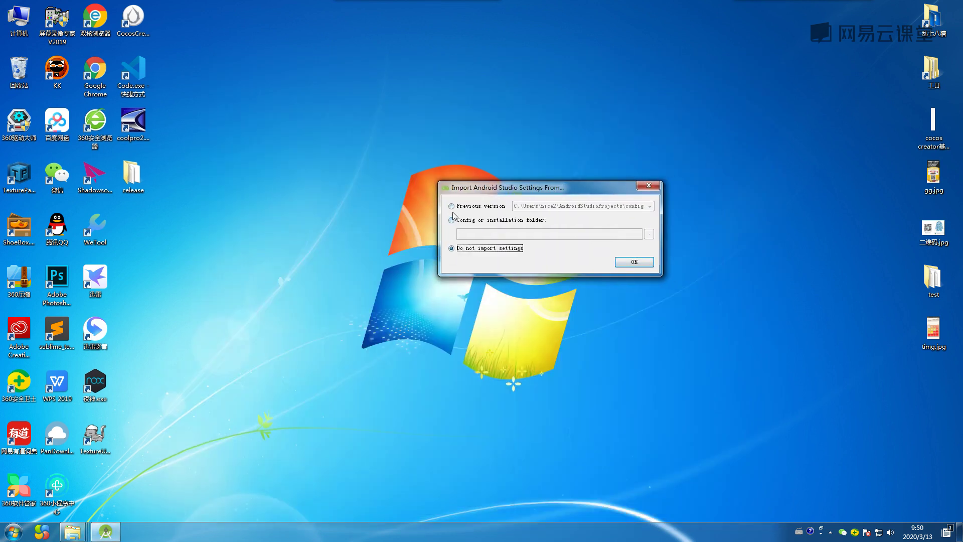
{"action": "left_click", "coordinate": [634, 263]}
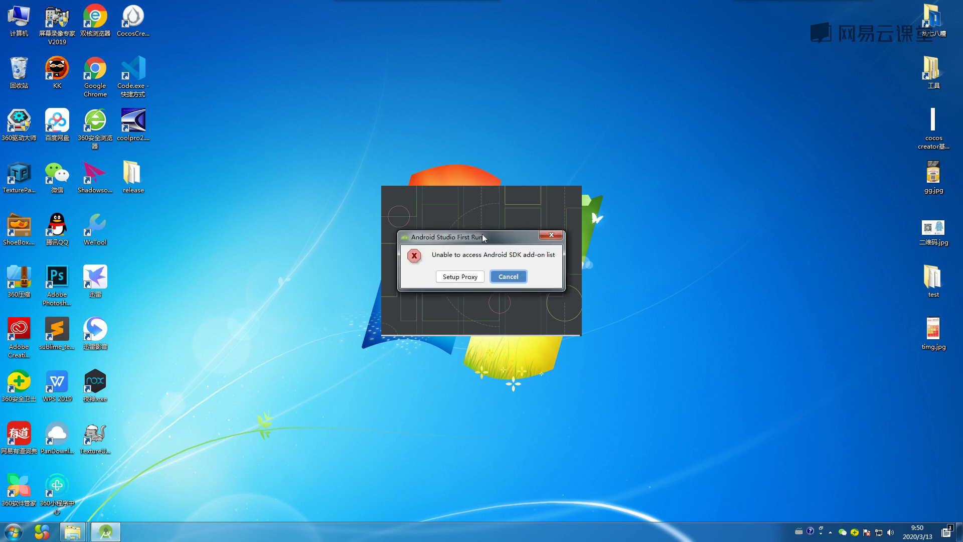
{"action": "left_click", "coordinate": [551, 235]}
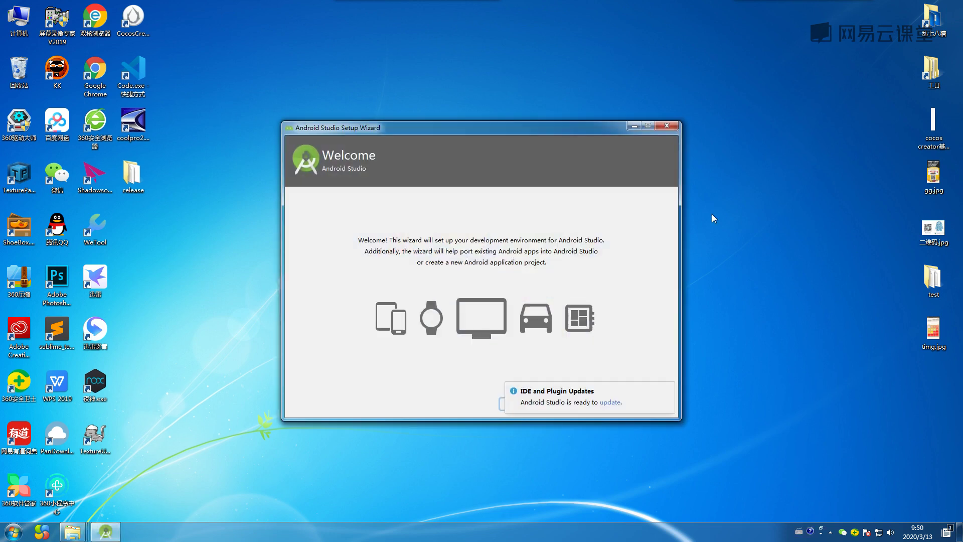
Dismiss the update notification and select the Custom install type.
{"action": "double_click", "coordinate": [595, 130]}
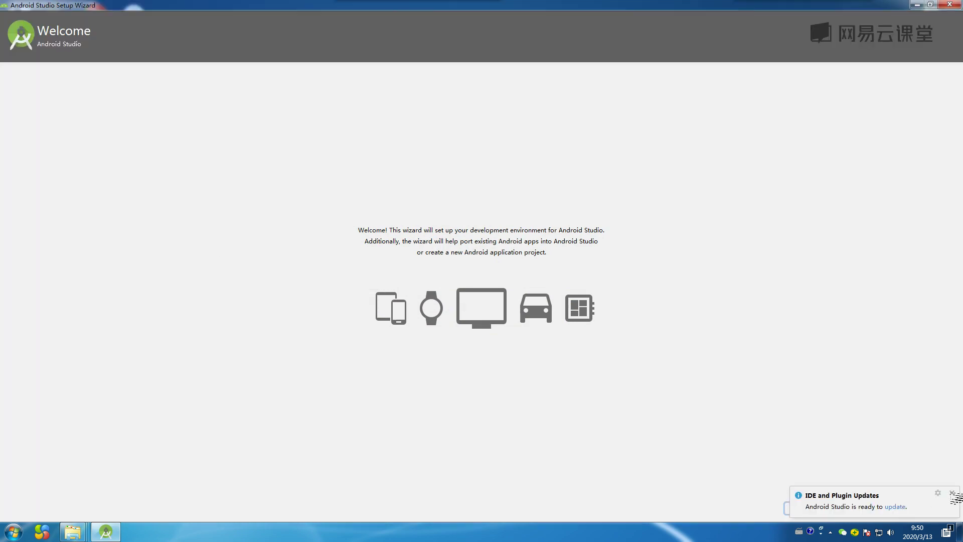
{"action": "left_click", "coordinate": [952, 493]}
{"action": "left_click", "coordinate": [849, 508]}
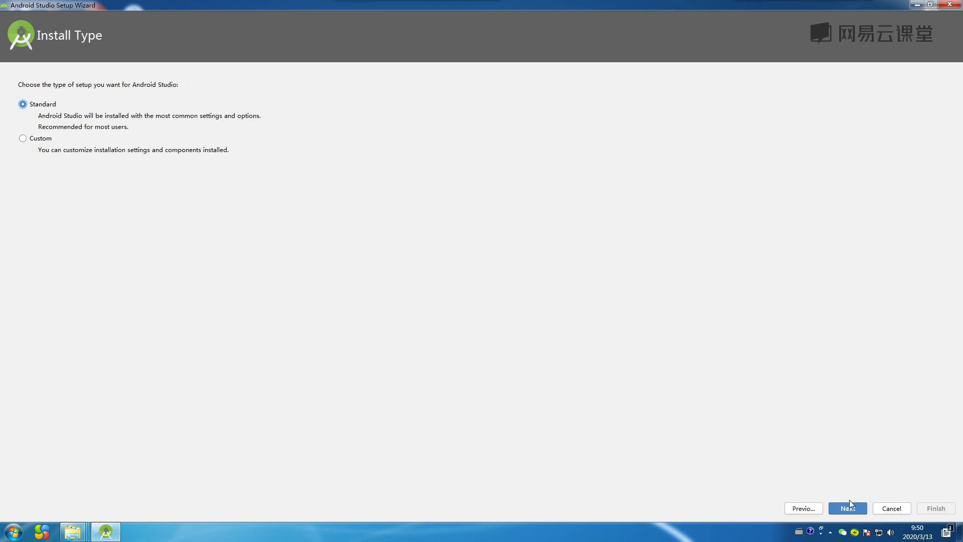
{"action": "double_click", "coordinate": [501, 4]}
{"action": "left_click", "coordinate": [309, 263]}
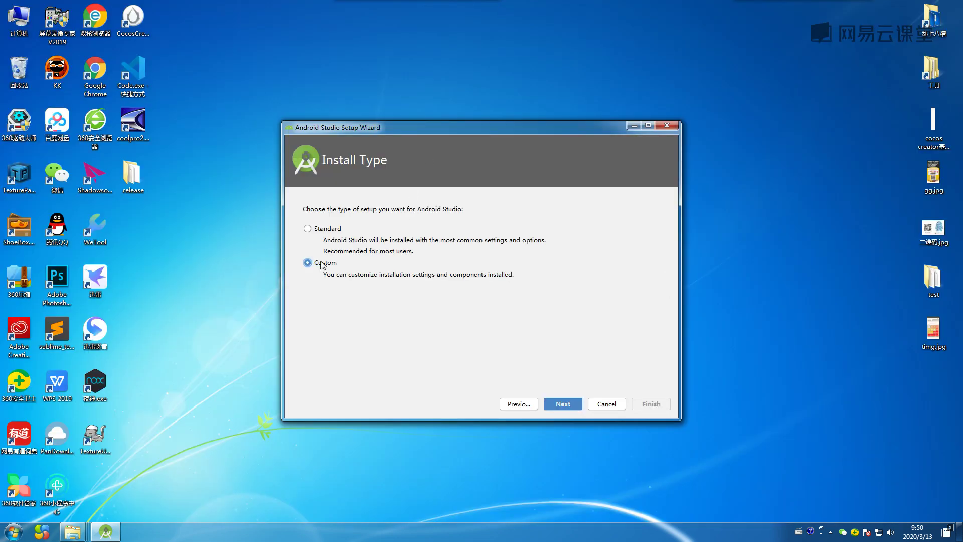
Pick the Darcula UI theme and continue to SDK Components Setup.
{"action": "left_click_drag", "start_coordinate": [453, 125], "coordinate": [426, 121]}
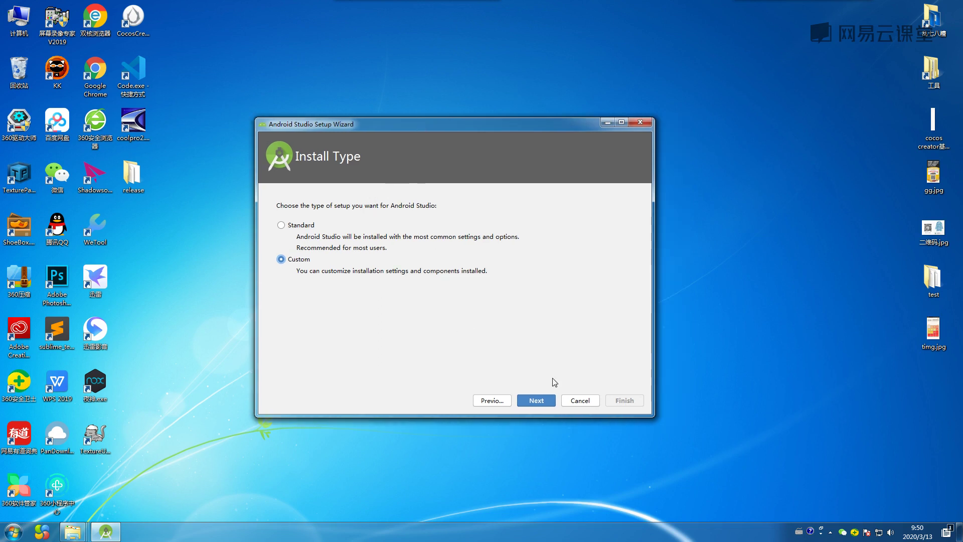
{"action": "left_click", "coordinate": [538, 400]}
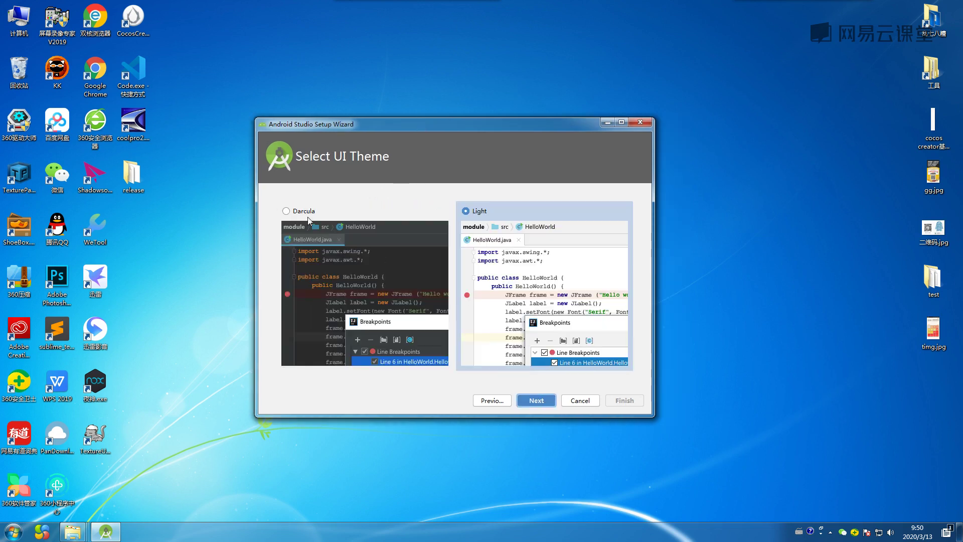
{"action": "left_click", "coordinate": [287, 210]}
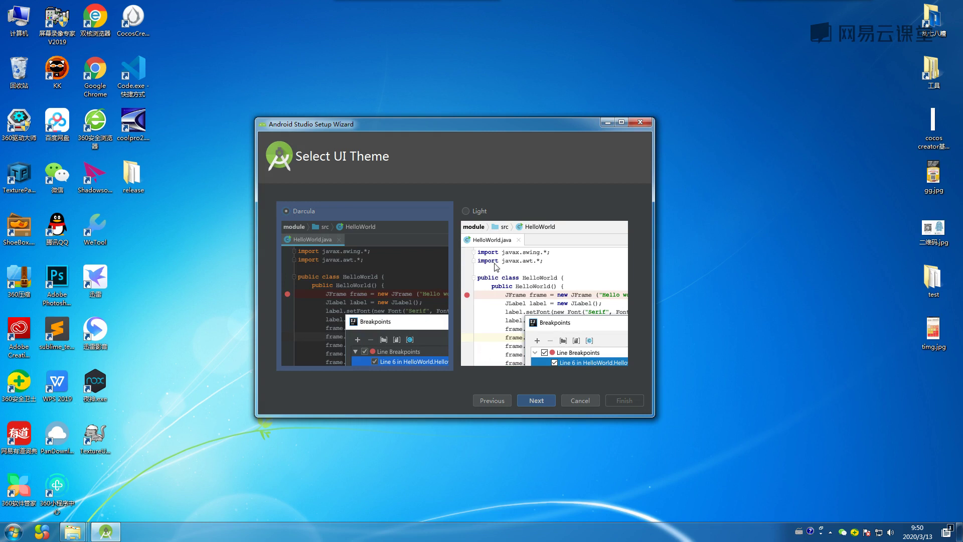
{"action": "left_click", "coordinate": [540, 401]}
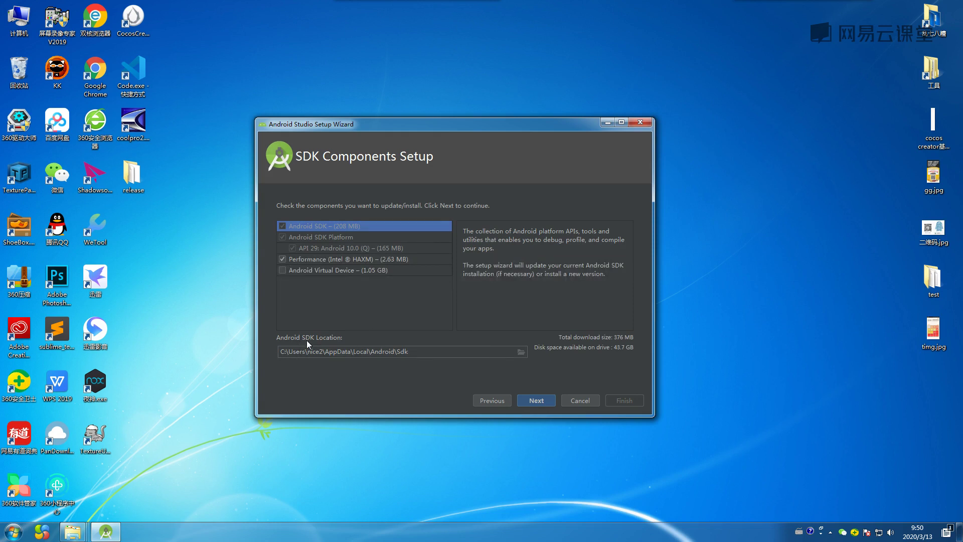
Select the SDK location path, then browse Explorer to D:\setting and its SDK folder.
{"action": "left_click_drag", "start_coordinate": [413, 352], "coordinate": [280, 349]}
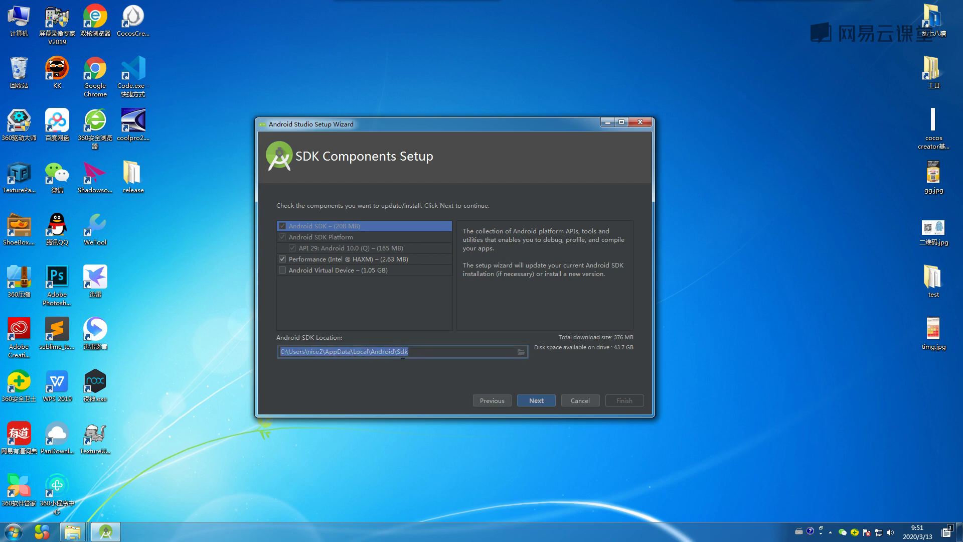
{"action": "double_click", "coordinate": [19, 19]}
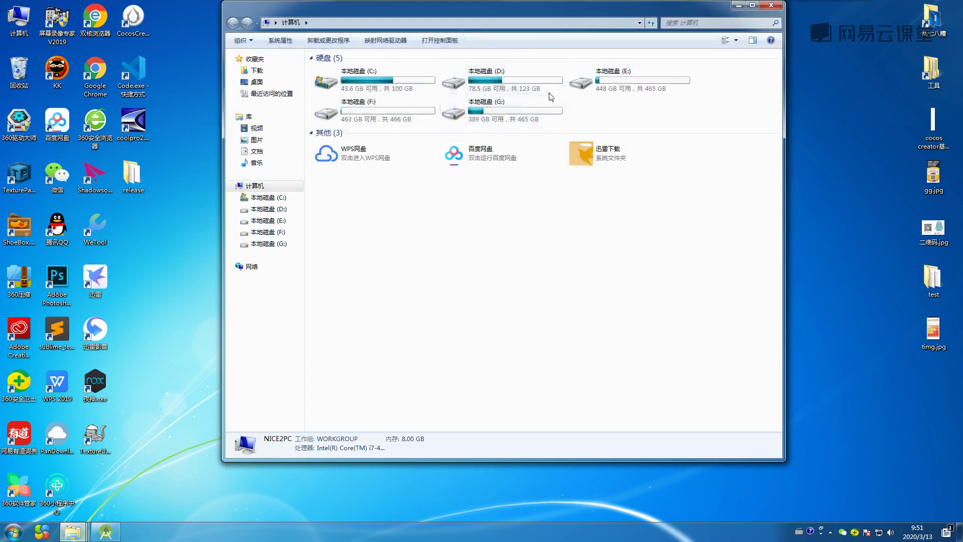
{"action": "double_click", "coordinate": [505, 87]}
{"action": "double_click", "coordinate": [353, 145]}
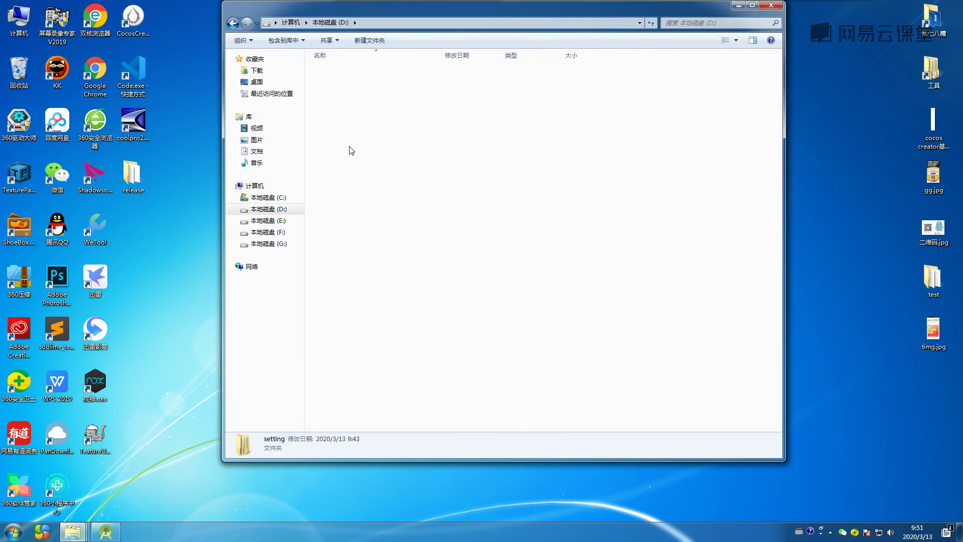
{"action": "double_click", "coordinate": [335, 92]}
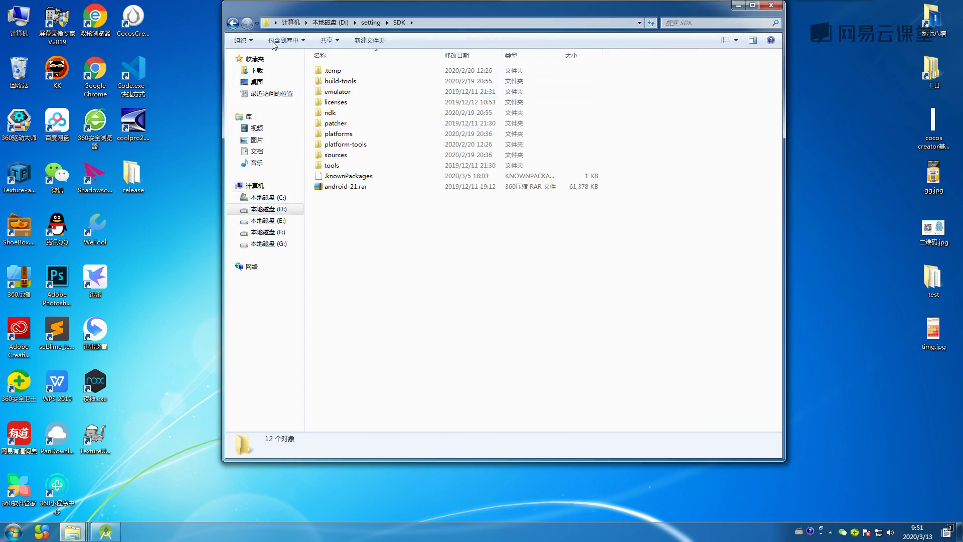
{"action": "left_click", "coordinate": [235, 25]}
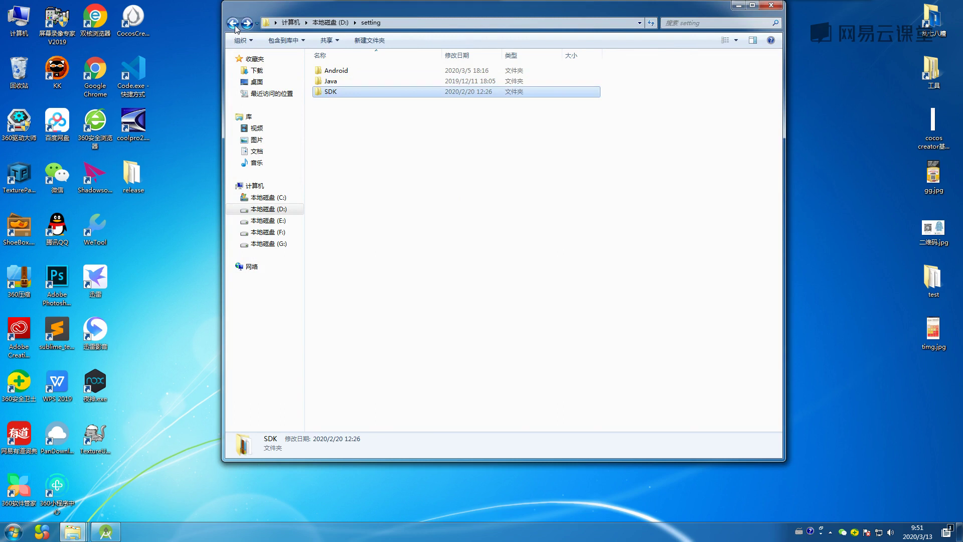
{"action": "double_click", "coordinate": [339, 93]}
{"action": "key", "text": "BackSpace"}
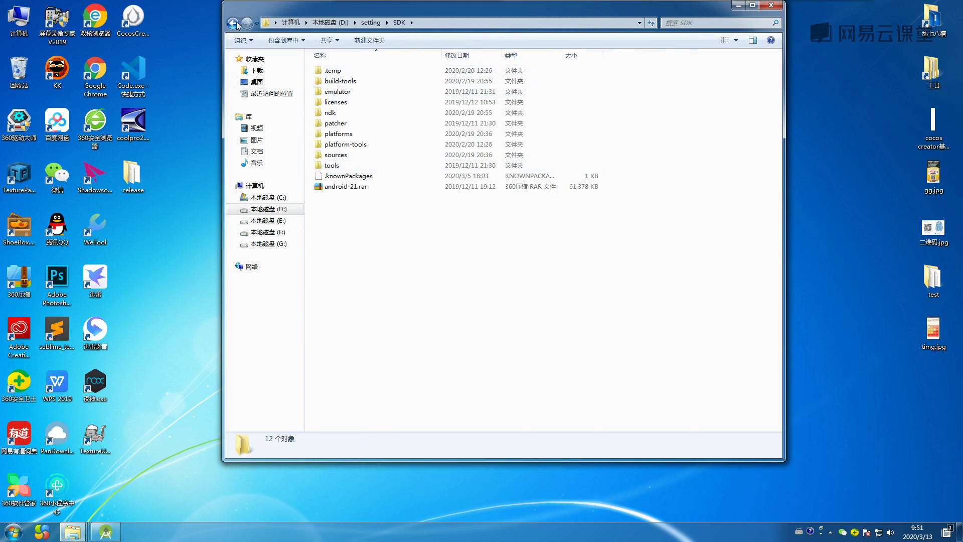
Create a new folder named sdk_2 in D:\setting and return to the Android Studio wizard.
{"action": "right_click", "coordinate": [344, 134]}
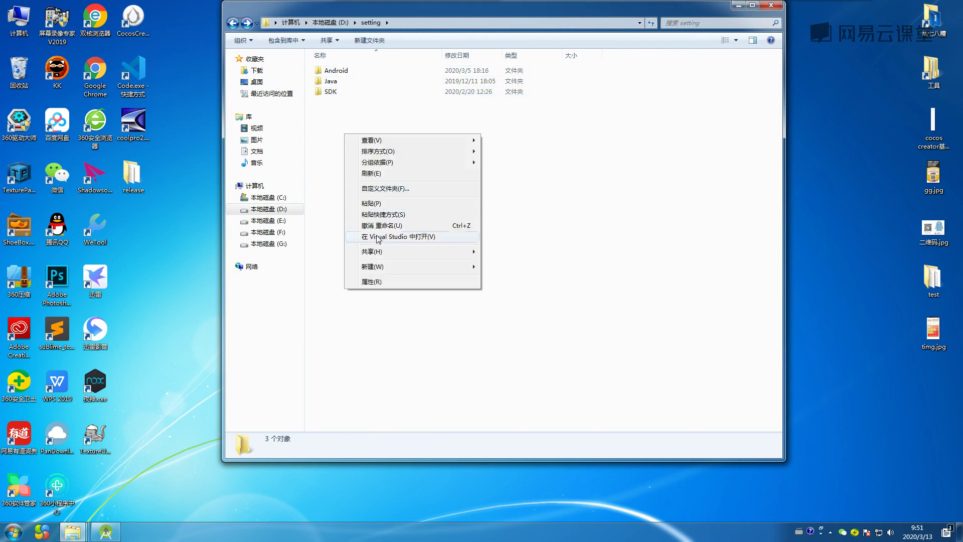
{"action": "mouse_move", "coordinate": [379, 270]}
{"action": "left_click", "coordinate": [493, 270]}
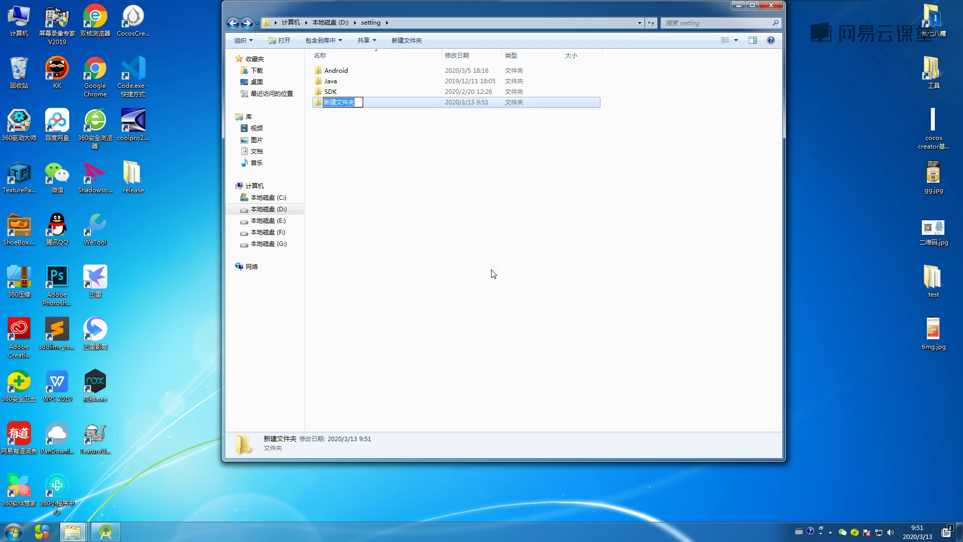
{"action": "type", "text": "sdk_2"}
{"action": "left_click", "coordinate": [437, 216]}
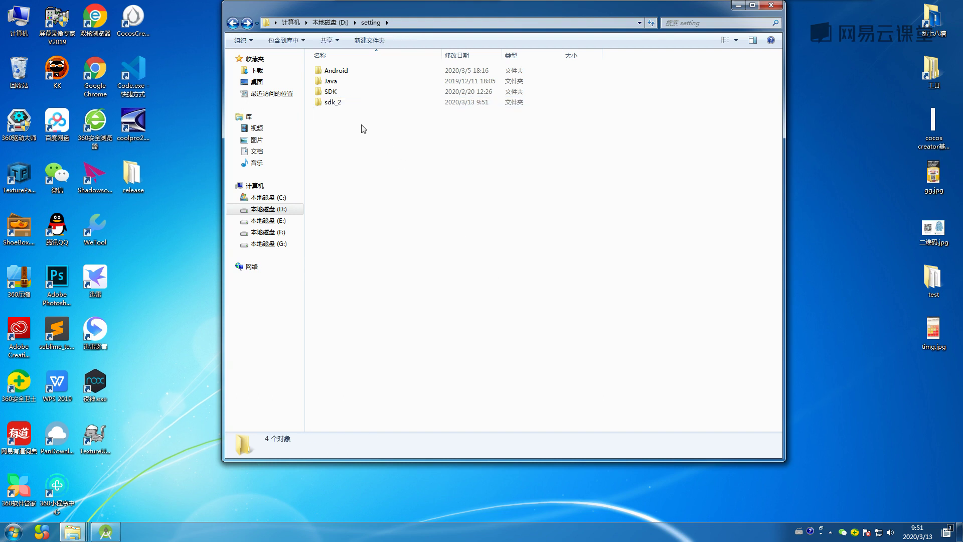
{"action": "left_click_drag", "start_coordinate": [387, 11], "coordinate": [418, 31]}
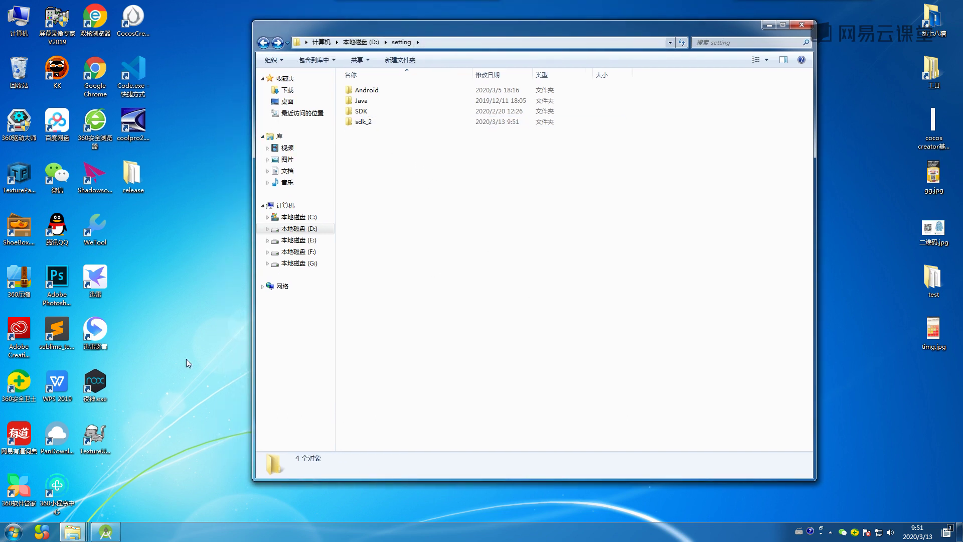
{"action": "left_click", "coordinate": [105, 532]}
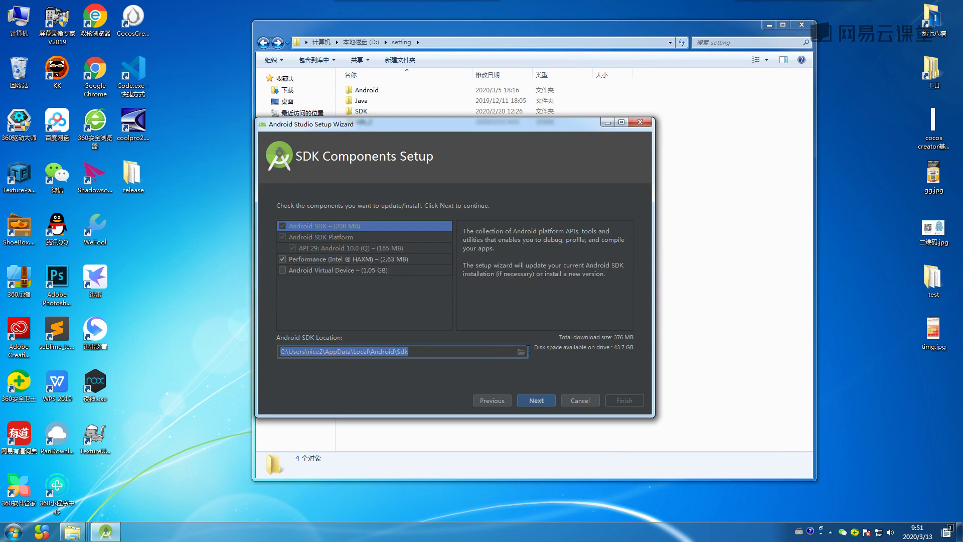
Set the SDK location to D:\setting\sdk_2 and add the Android Virtual Device component.
{"action": "left_click", "coordinate": [520, 353]}
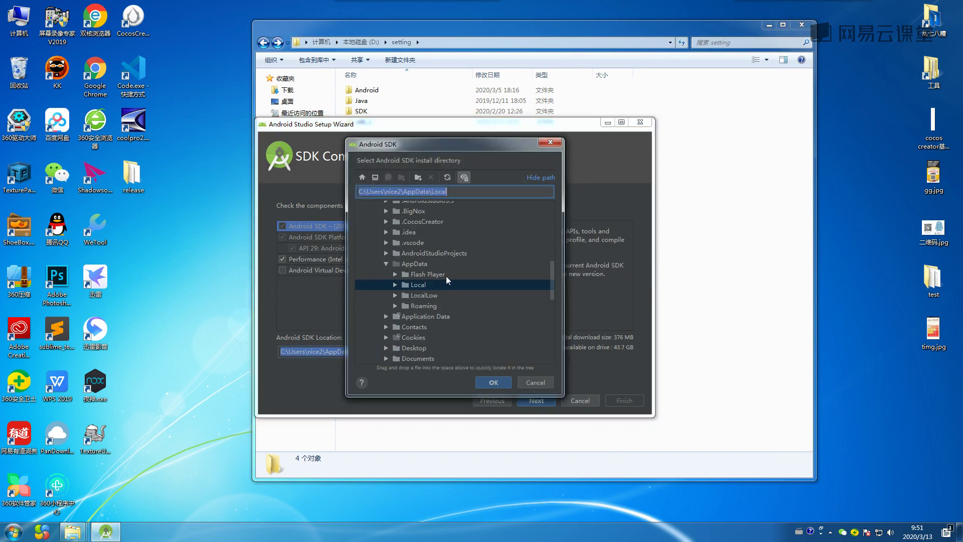
{"action": "left_click", "coordinate": [359, 205]}
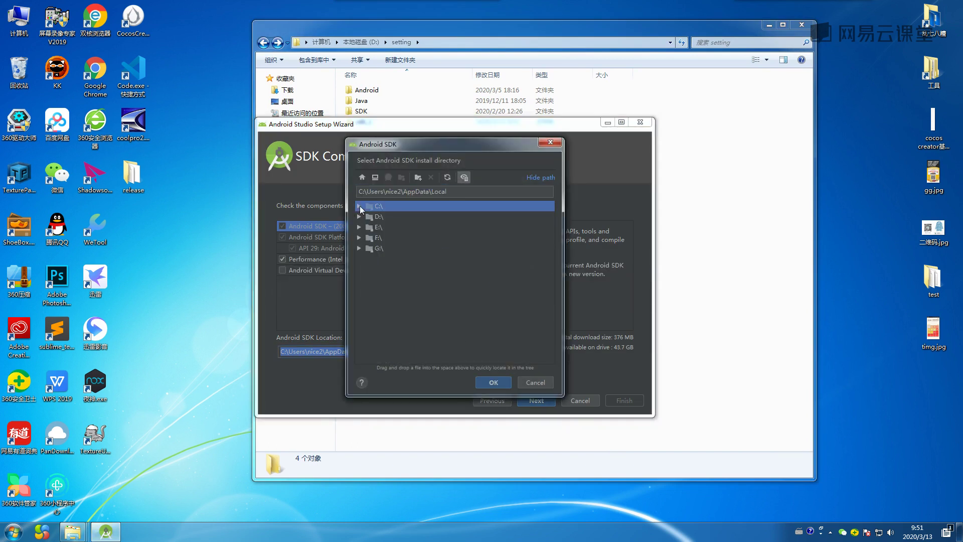
{"action": "left_click", "coordinate": [359, 216]}
{"action": "scroll", "coordinate": [418, 308], "scroll_direction": "down", "scroll_amount": 1}
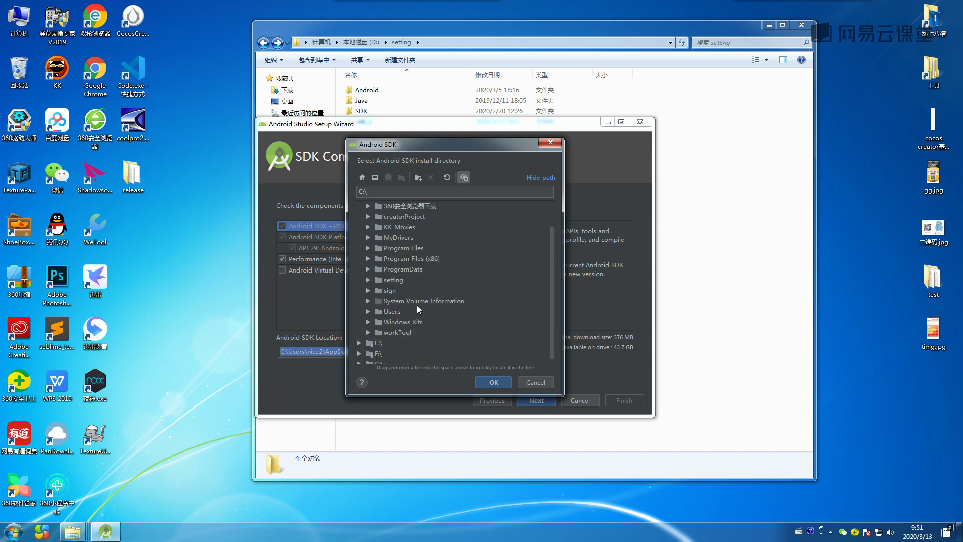
{"action": "left_click", "coordinate": [368, 279]}
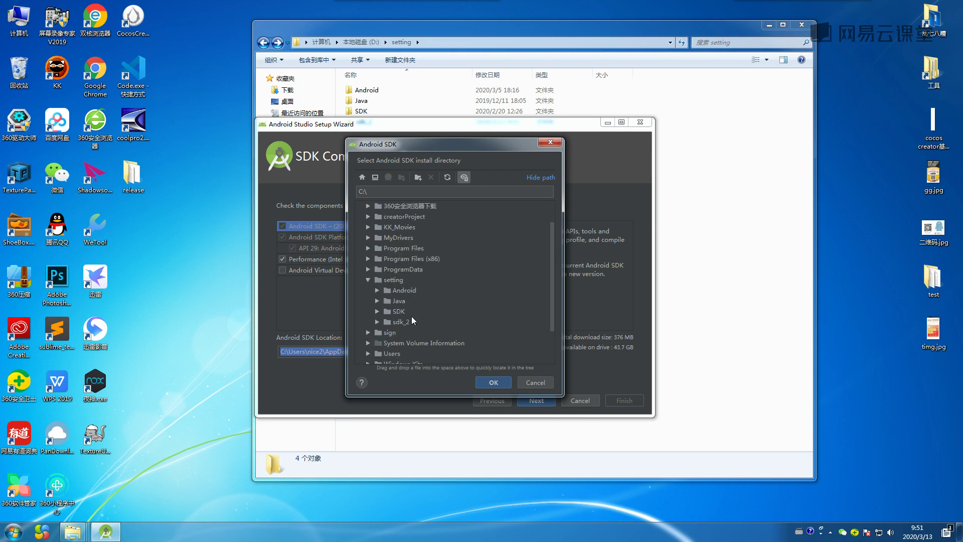
{"action": "left_click", "coordinate": [399, 321]}
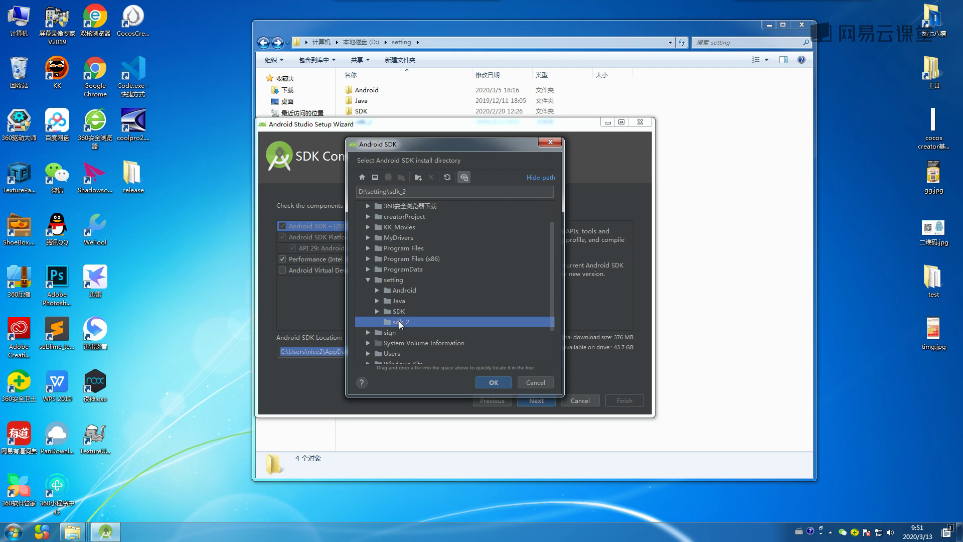
{"action": "left_click", "coordinate": [486, 381]}
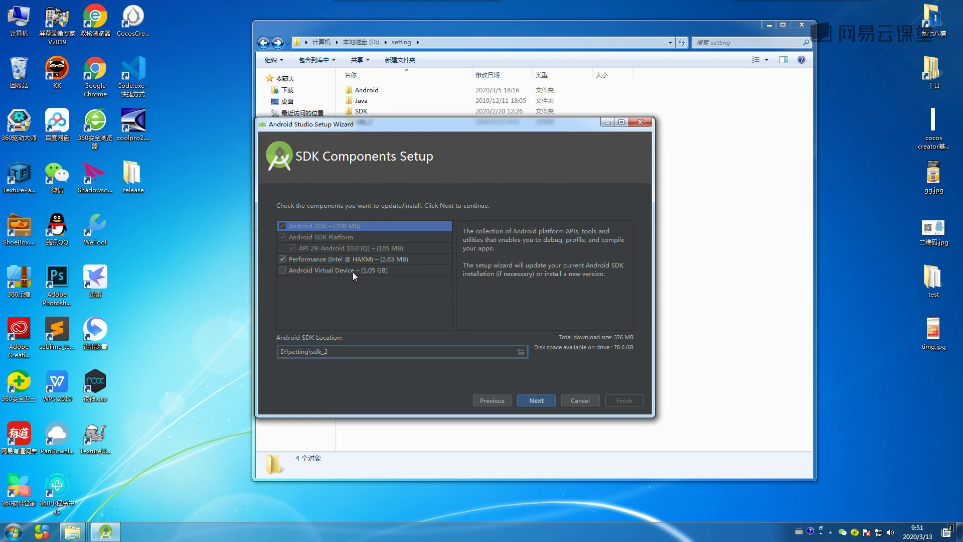
{"action": "left_click", "coordinate": [282, 270]}
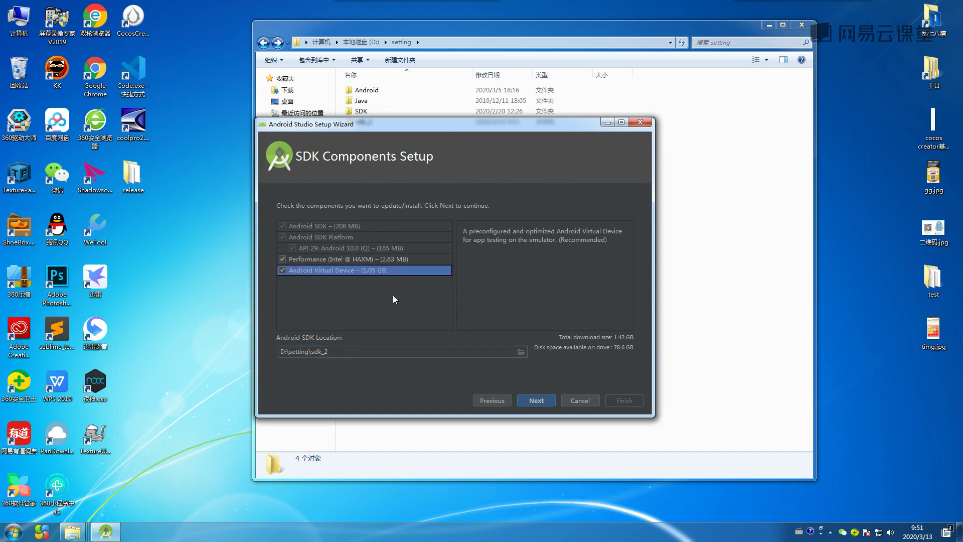
{"action": "left_click", "coordinate": [530, 401]}
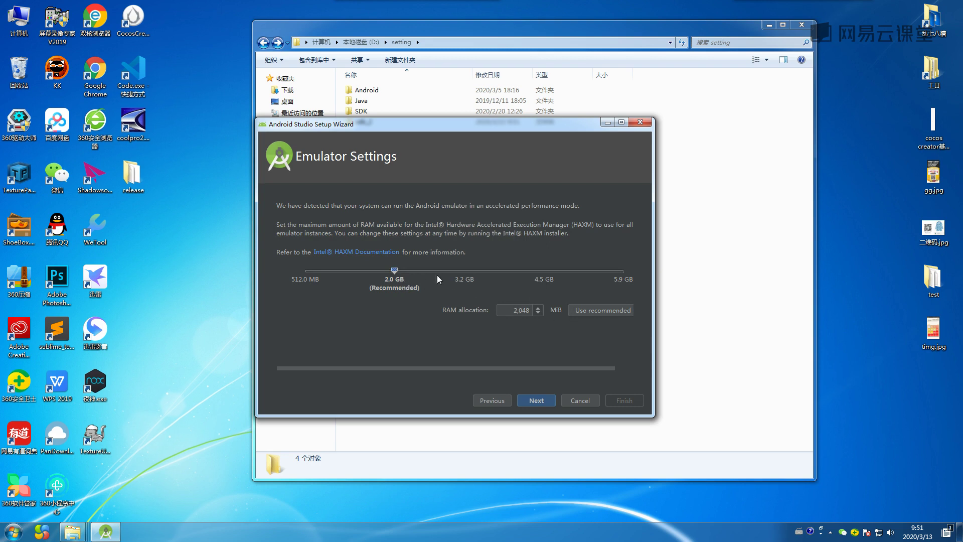
Keep the recommended 2 GB emulator RAM, review the settings summary and start downloading.
{"action": "left_click_drag", "start_coordinate": [397, 271], "coordinate": [520, 271]}
{"action": "left_click", "coordinate": [603, 311]}
{"action": "left_click", "coordinate": [543, 400]}
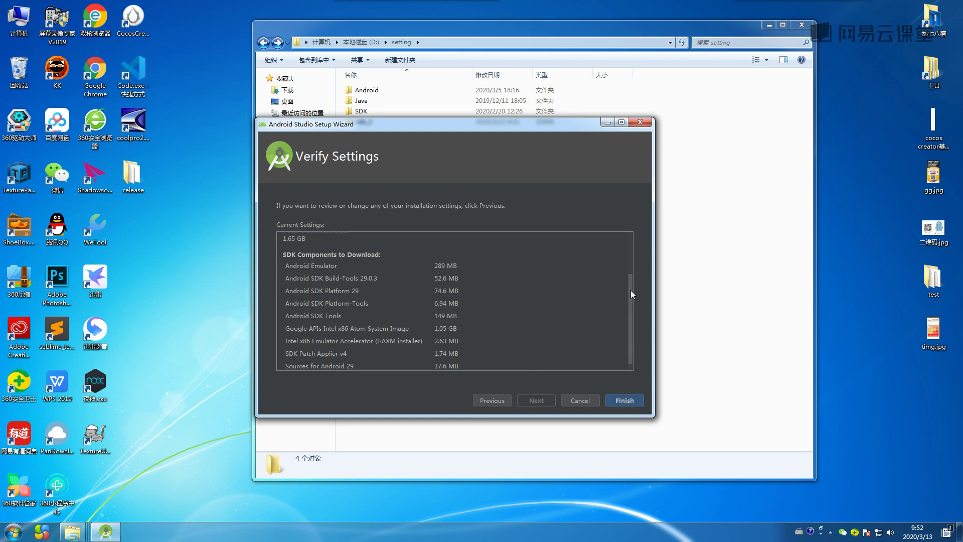
{"action": "left_click_drag", "start_coordinate": [631, 289], "coordinate": [624, 359]}
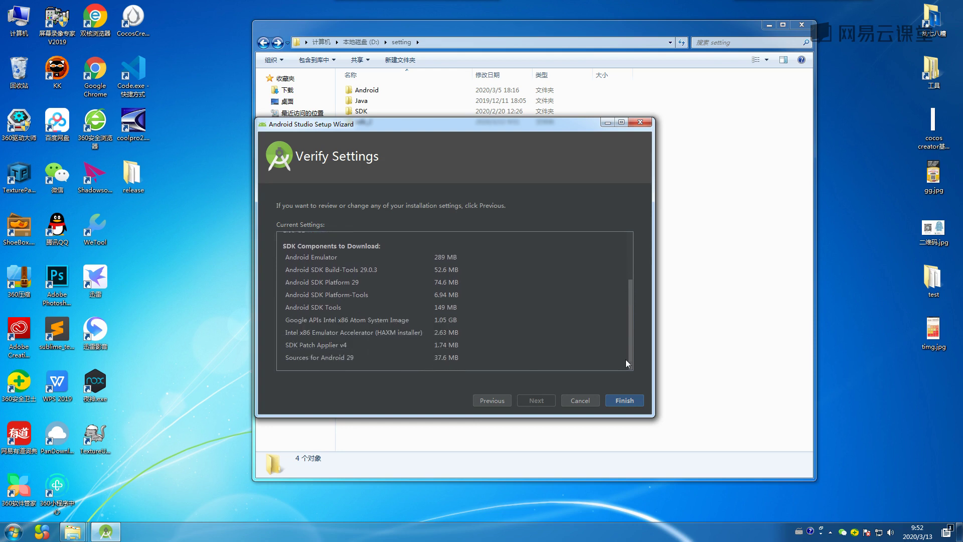
{"action": "left_click", "coordinate": [625, 401]}
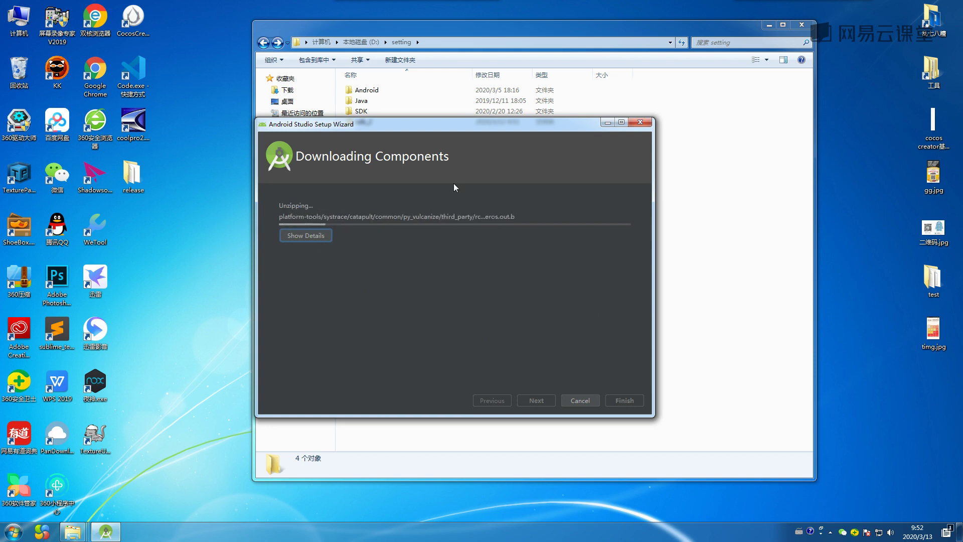
Move the setup wizard aside and minimize the Explorer window to watch the download.
{"action": "left_click_drag", "start_coordinate": [476, 125], "coordinate": [537, 124]}
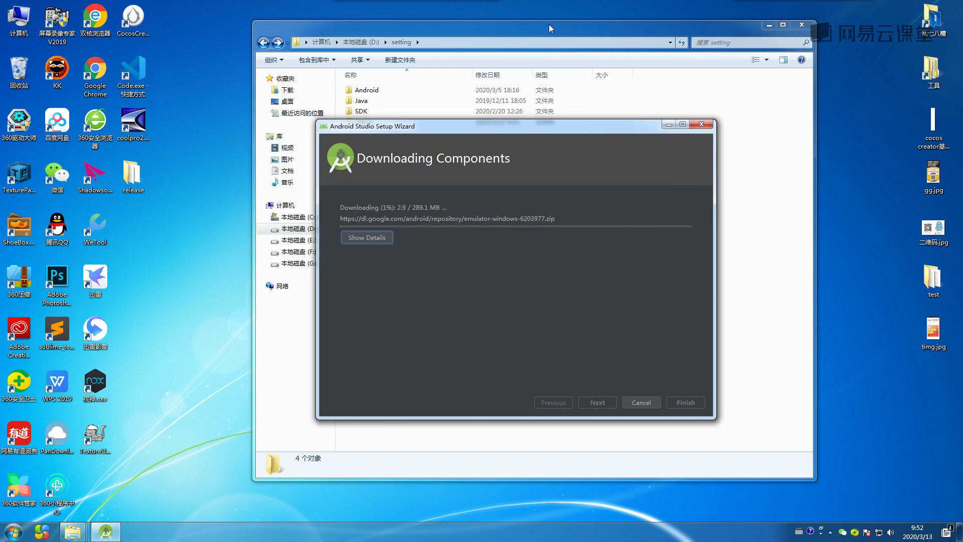
{"action": "left_click", "coordinate": [548, 24]}
{"action": "left_click", "coordinate": [769, 24]}
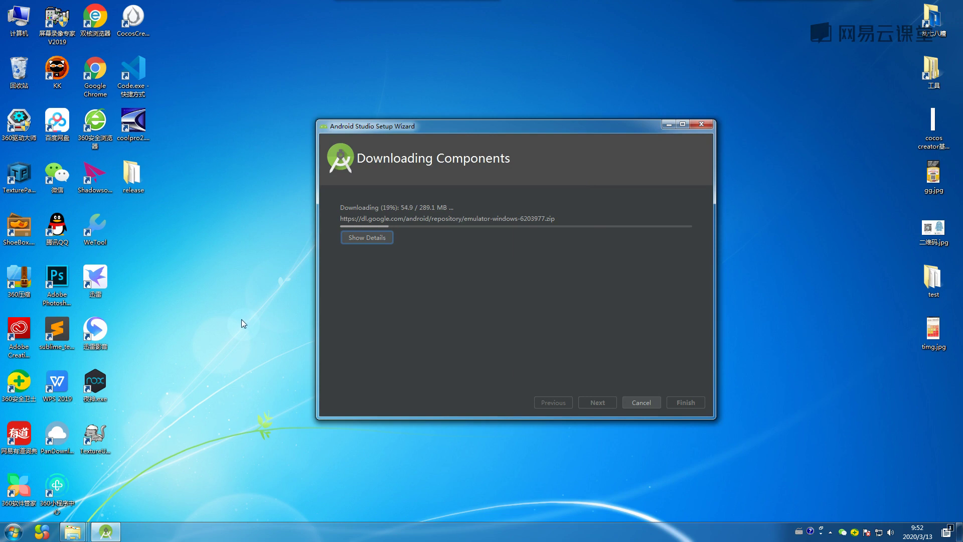
Open 工具 > 工具 > JDk to find jdk-13.0.1_windows-x64_bin.zip, then open Computer in a new window.
{"action": "left_click", "coordinate": [927, 64]}
{"action": "double_click", "coordinate": [926, 62]}
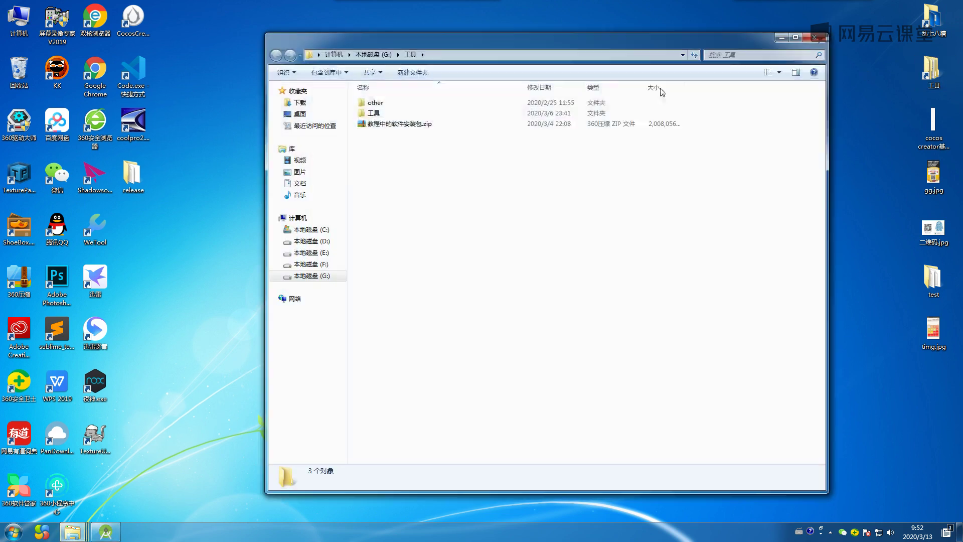
{"action": "double_click", "coordinate": [445, 115]}
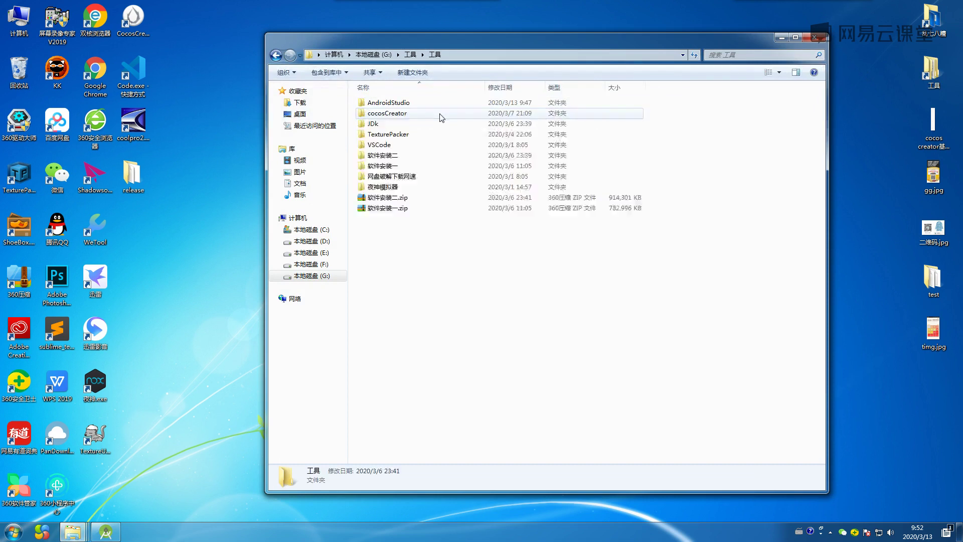
{"action": "double_click", "coordinate": [385, 124]}
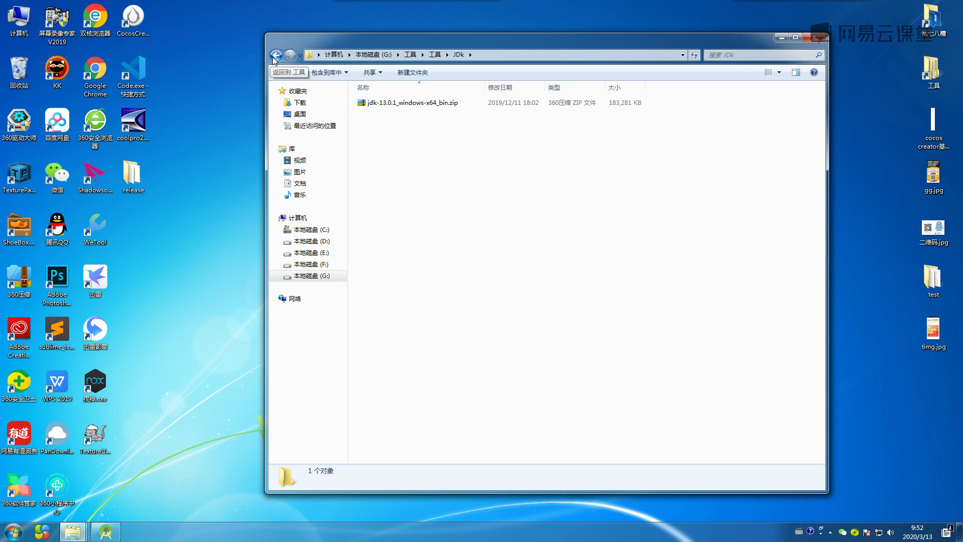
{"action": "left_click", "coordinate": [394, 104]}
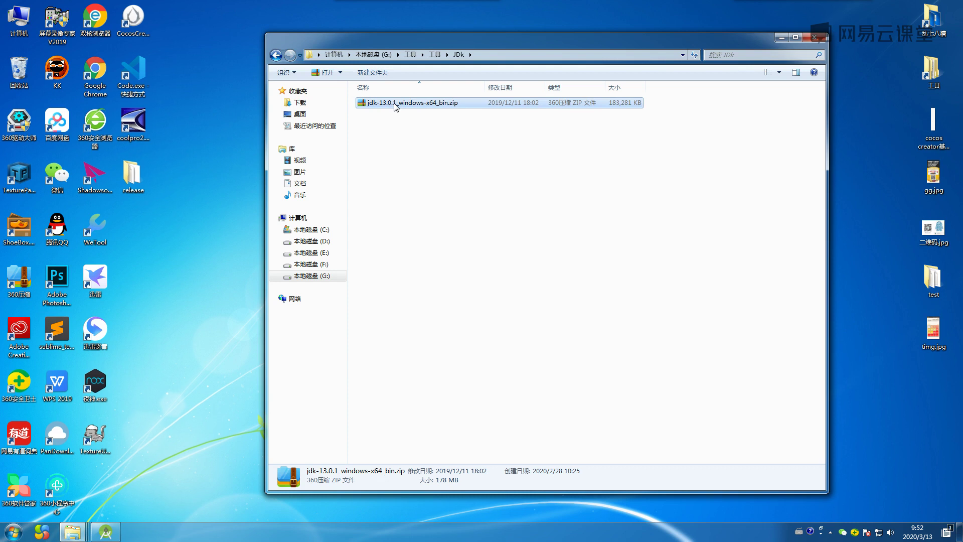
{"action": "left_click", "coordinate": [407, 159]}
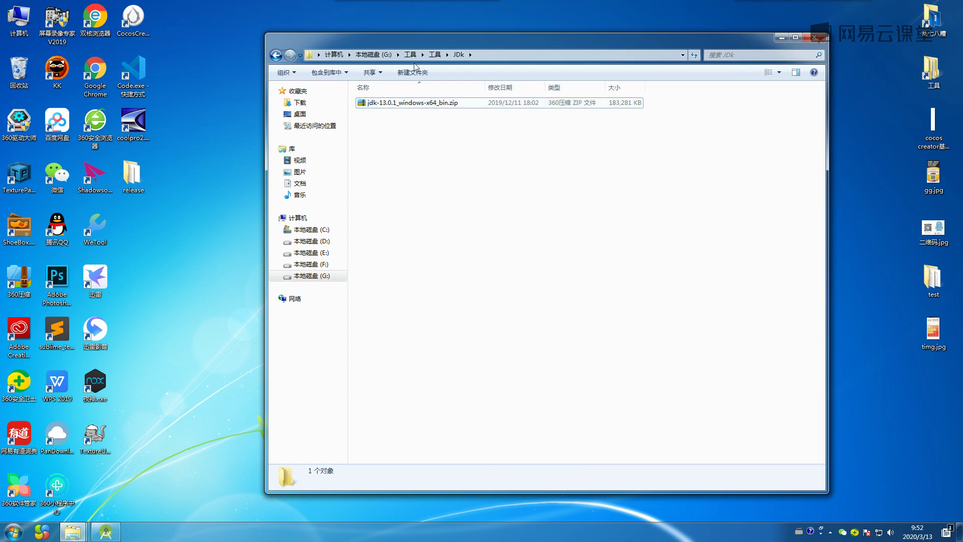
{"action": "left_click", "coordinate": [402, 105]}
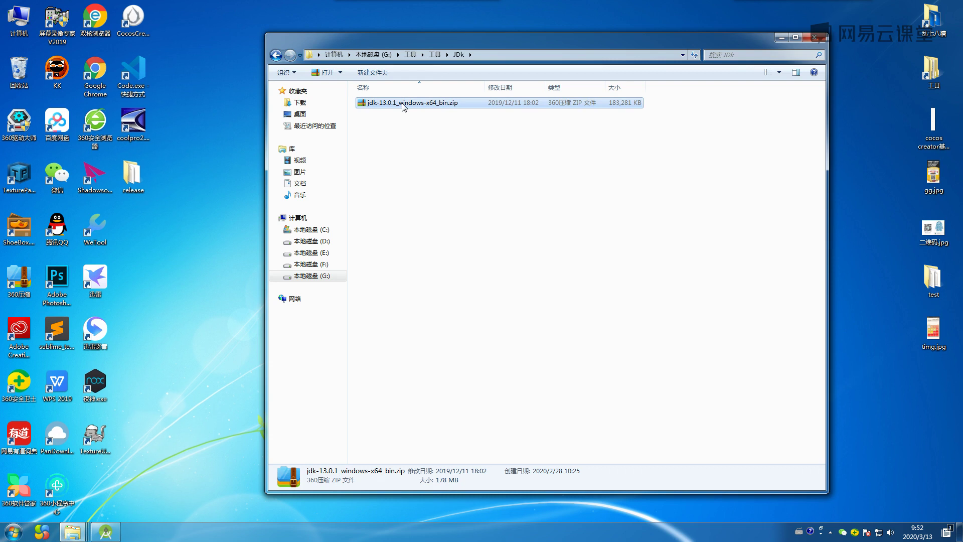
{"action": "left_click", "coordinate": [451, 110], "text": "ctrl"}
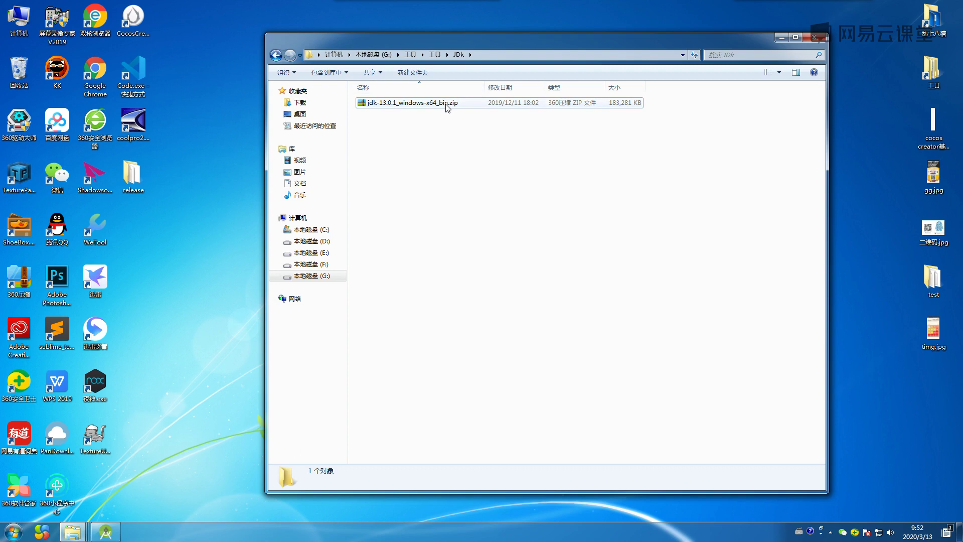
{"action": "double_click", "coordinate": [19, 20]}
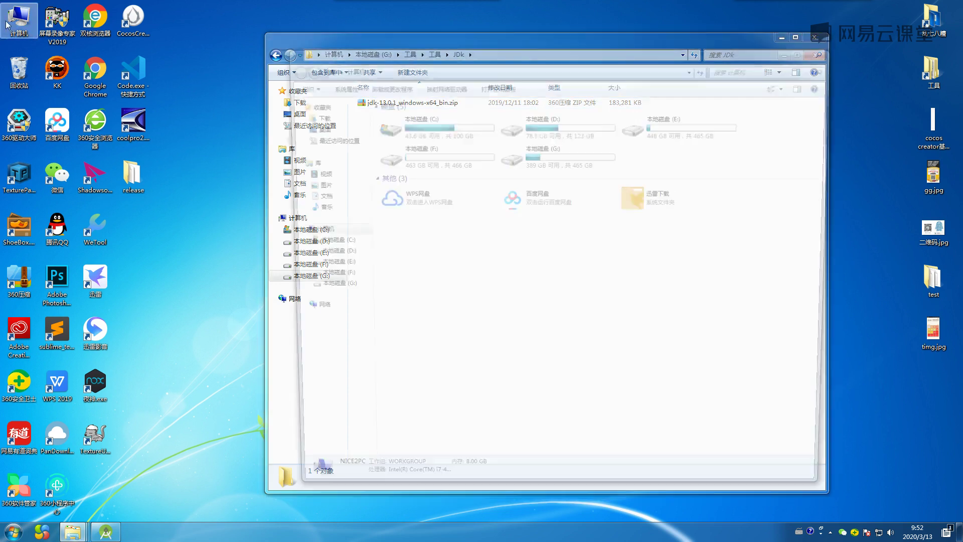
Browse D:\setting and its Java folder, then return to D:\setting.
{"action": "double_click", "coordinate": [557, 128]}
{"action": "double_click", "coordinate": [404, 192]}
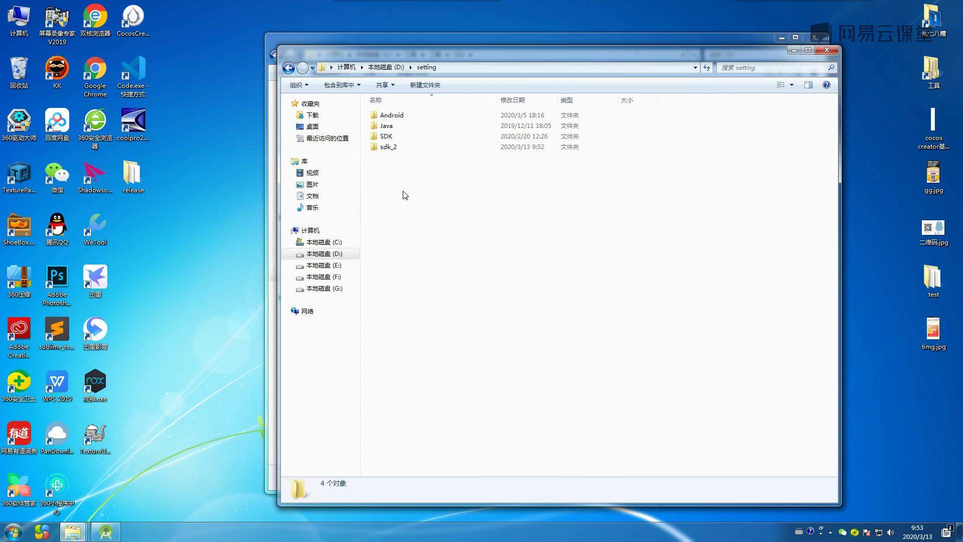
{"action": "left_click", "coordinate": [392, 126]}
{"action": "double_click", "coordinate": [392, 126]}
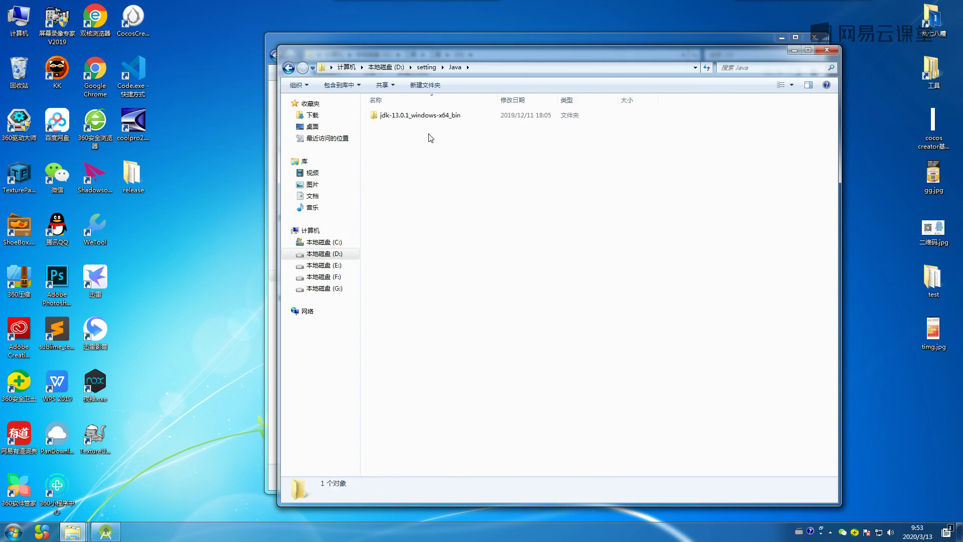
{"action": "double_click", "coordinate": [402, 121]}
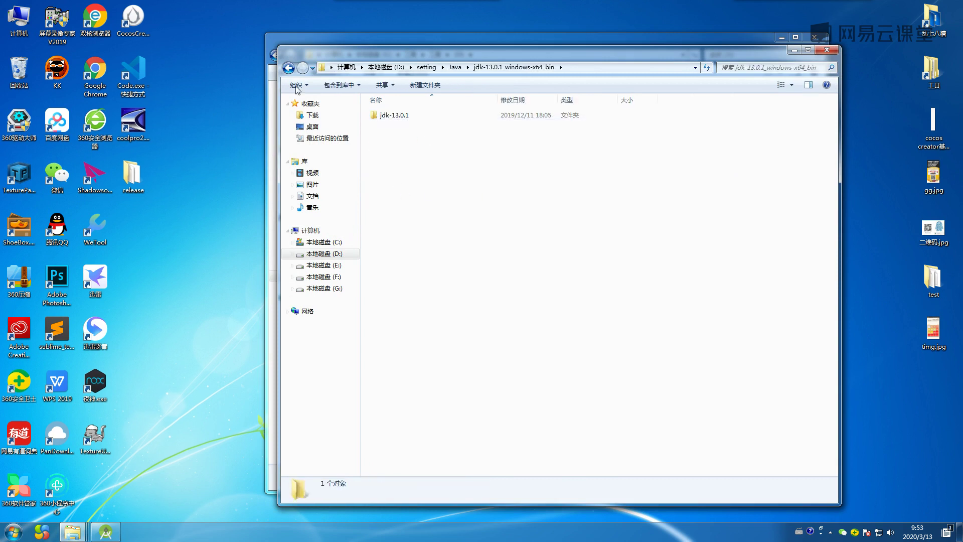
{"action": "left_click", "coordinate": [288, 67]}
{"action": "left_click", "coordinate": [289, 67]}
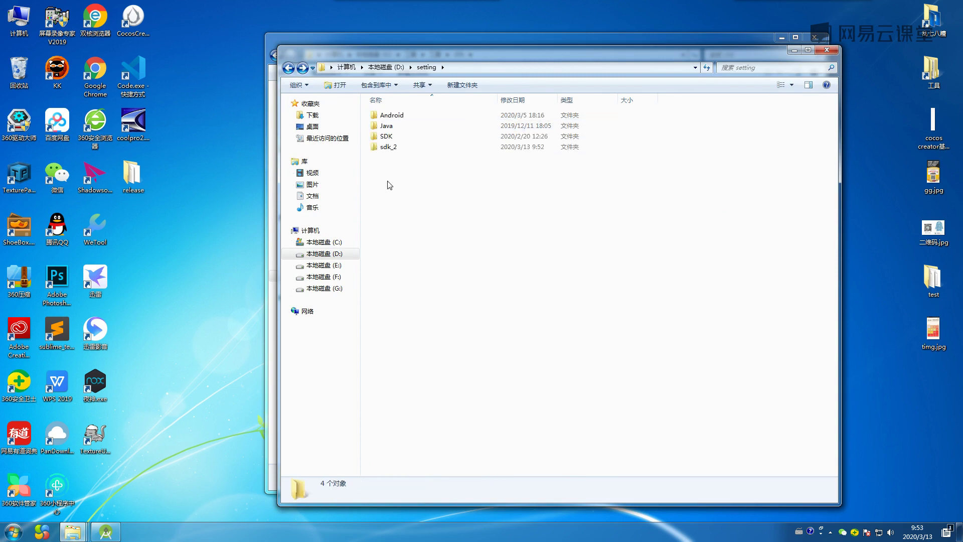
Create and open a new java_2 folder in D:\setting, then bring back the JDk folder window.
{"action": "right_click", "coordinate": [382, 174]}
{"action": "mouse_move", "coordinate": [415, 306]}
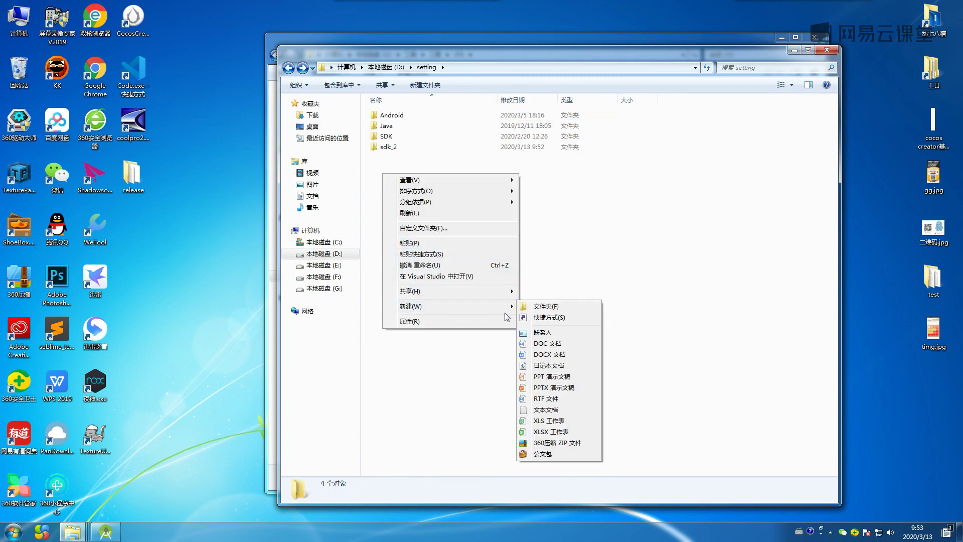
{"action": "left_click", "coordinate": [533, 307]}
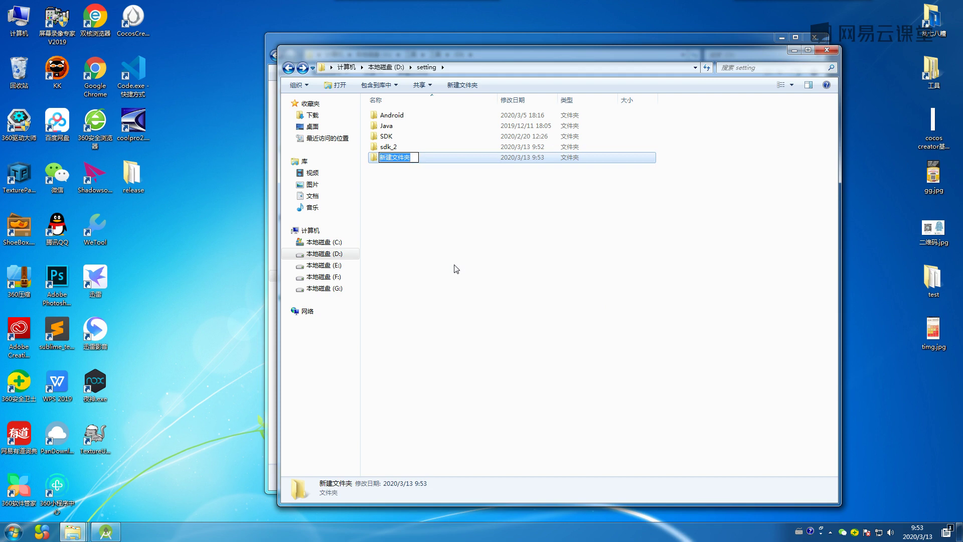
{"action": "type", "text": "java"}
{"action": "left_click", "coordinate": [456, 269]}
{"action": "left_click", "coordinate": [397, 139]}
{"action": "double_click", "coordinate": [397, 138]}
{"action": "left_click_drag", "start_coordinate": [476, 50], "coordinate": [443, 161]}
{"action": "left_click", "coordinate": [440, 111]}
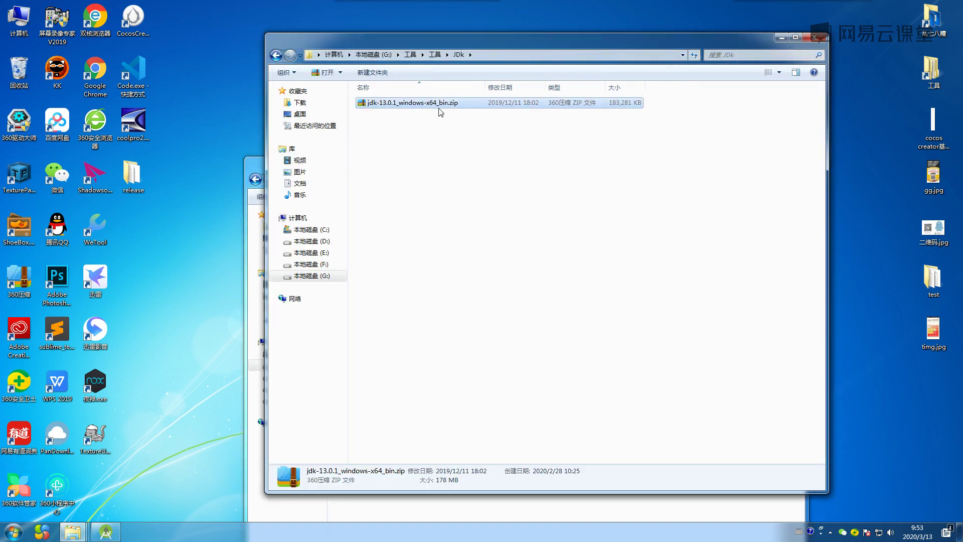
Paste the JDK zip into java_2 and close the JDk folder window.
{"action": "left_click", "coordinate": [395, 505]}
{"action": "key", "text": "ctrl+v"}
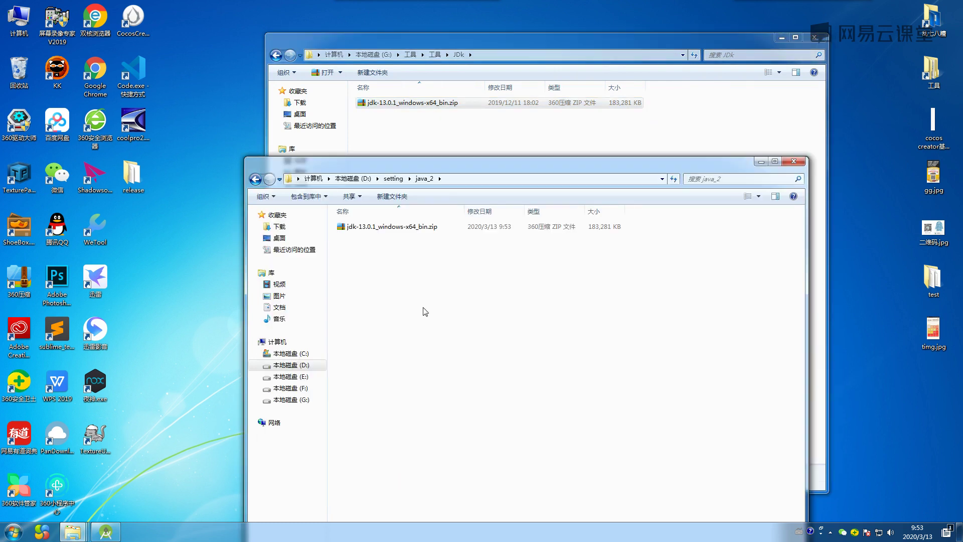
{"action": "left_click", "coordinate": [814, 37]}
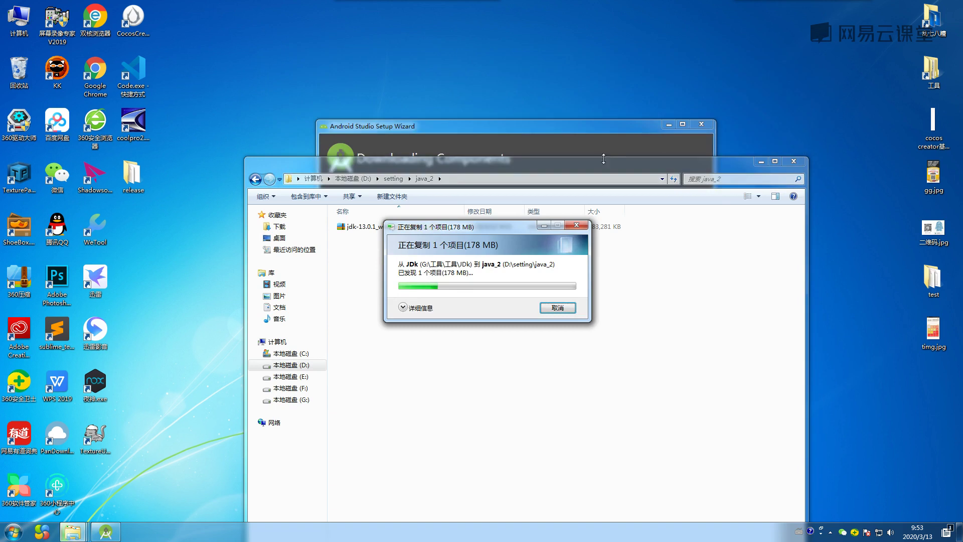
{"action": "left_click", "coordinate": [607, 149]}
{"action": "left_click", "coordinate": [726, 160]}
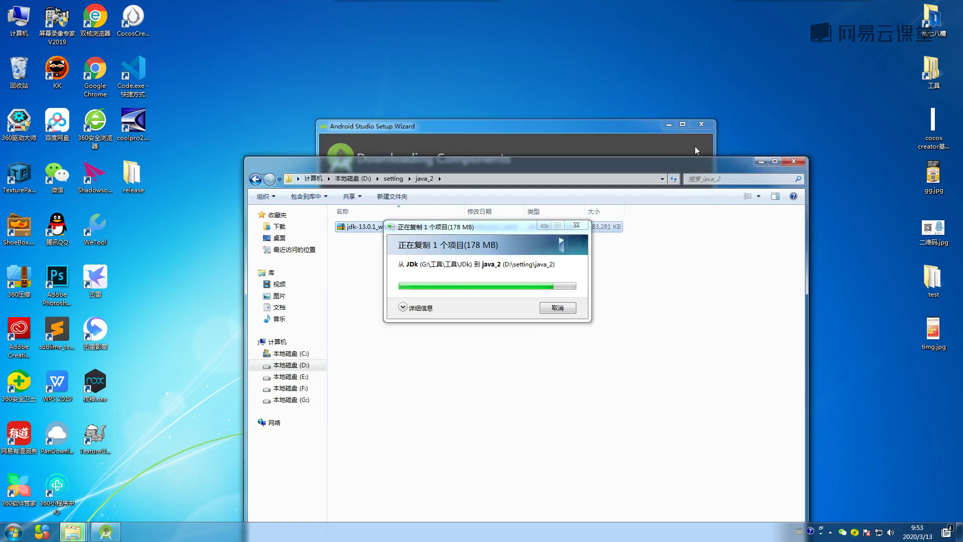
{"action": "left_click_drag", "start_coordinate": [652, 164], "coordinate": [643, 71]}
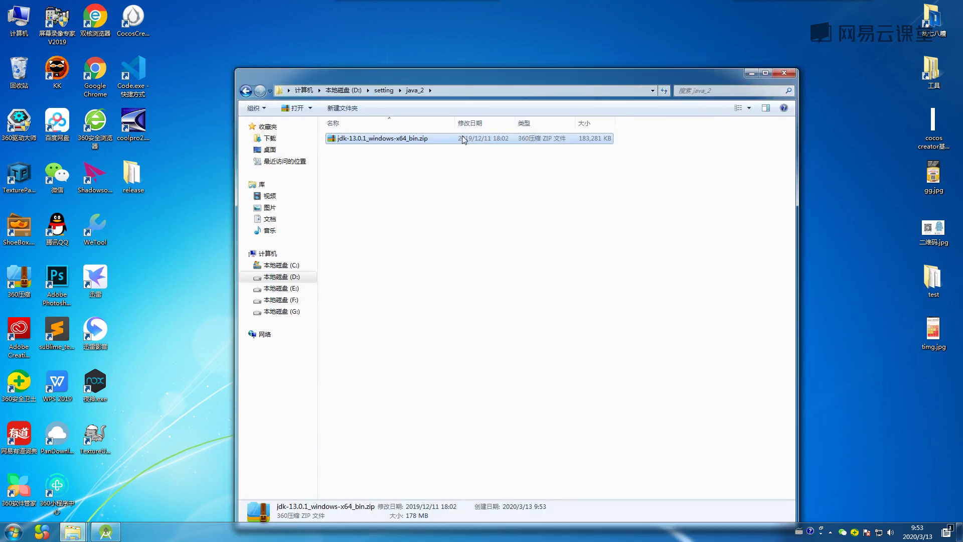
Extract jdk-13.0.1_windows-x64_bin.zip in place with the 360压缩 extract-here option.
{"action": "right_click", "coordinate": [444, 144]}
{"action": "left_click", "coordinate": [483, 196]}
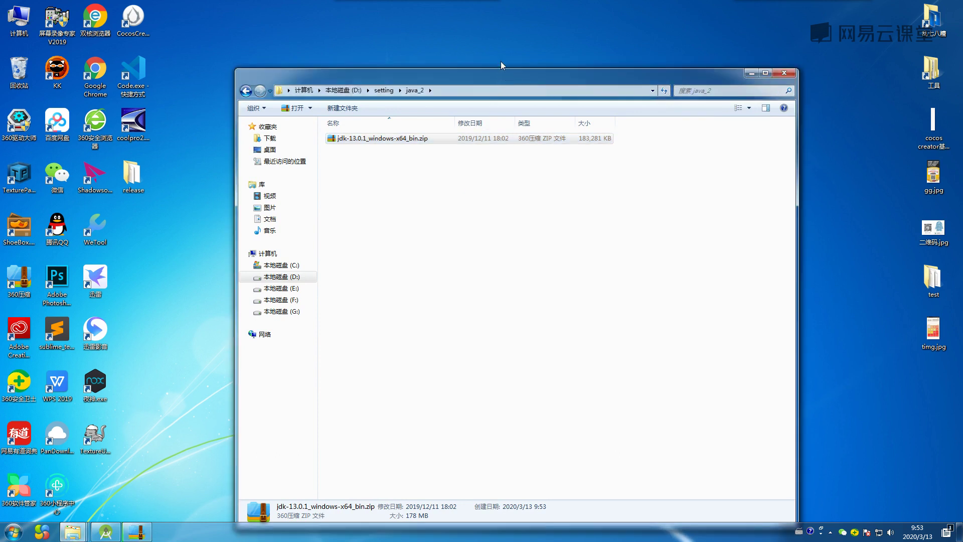
{"action": "left_click_drag", "start_coordinate": [501, 72], "coordinate": [500, 55]}
{"action": "left_click", "coordinate": [137, 531]}
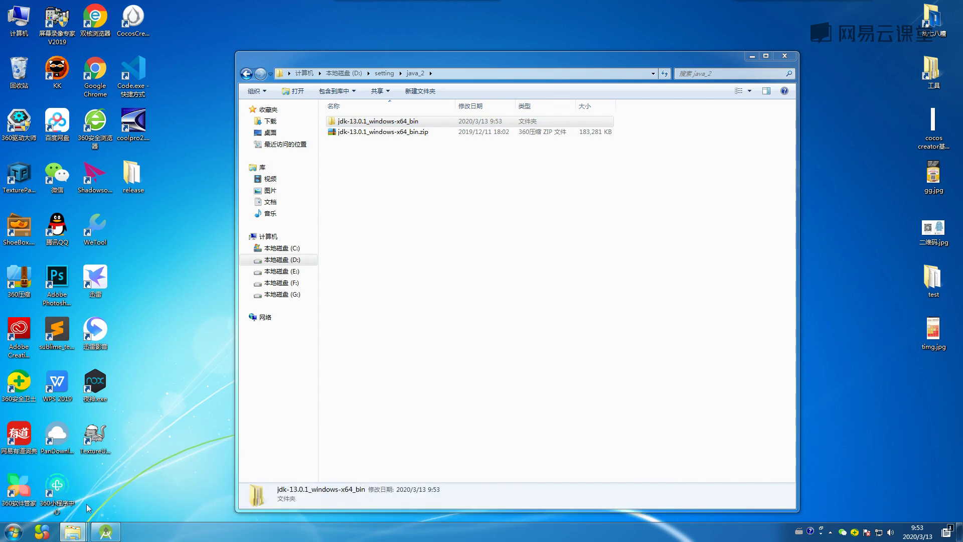
Close the AndroidStudio, workTool, C:, nice2 and setting Explorer windows, keeping java_2 open.
{"action": "mouse_move", "coordinate": [75, 535]}
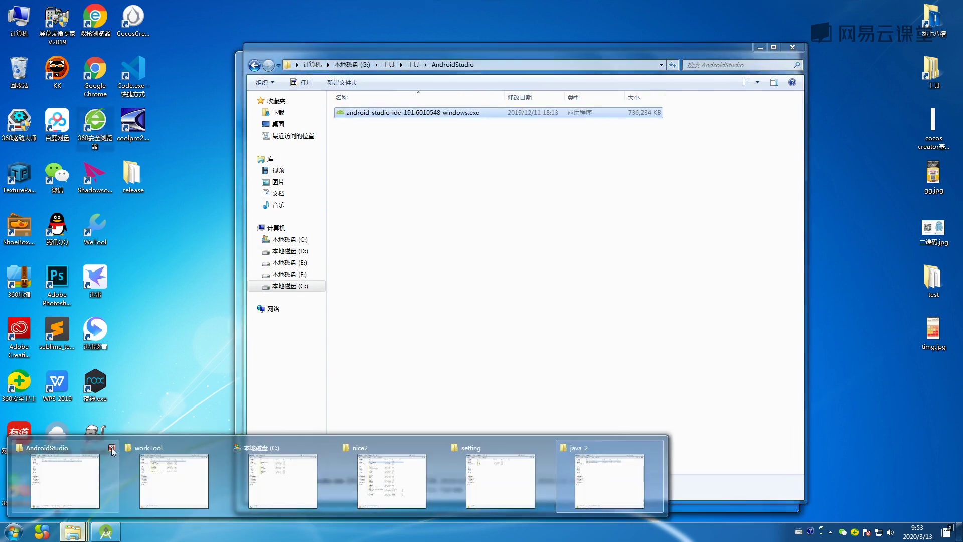
{"action": "left_click", "coordinate": [112, 447]}
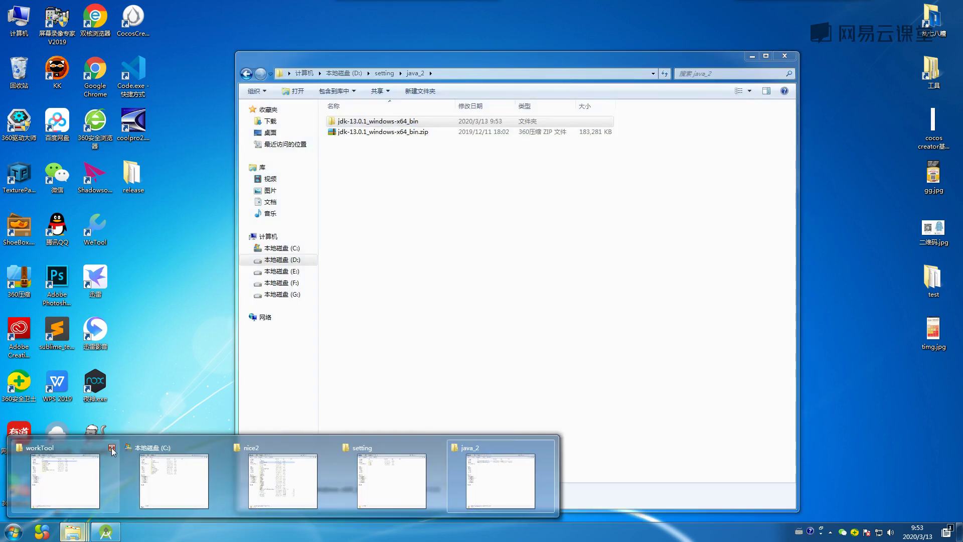
{"action": "left_click", "coordinate": [112, 448]}
{"action": "left_click", "coordinate": [112, 447]}
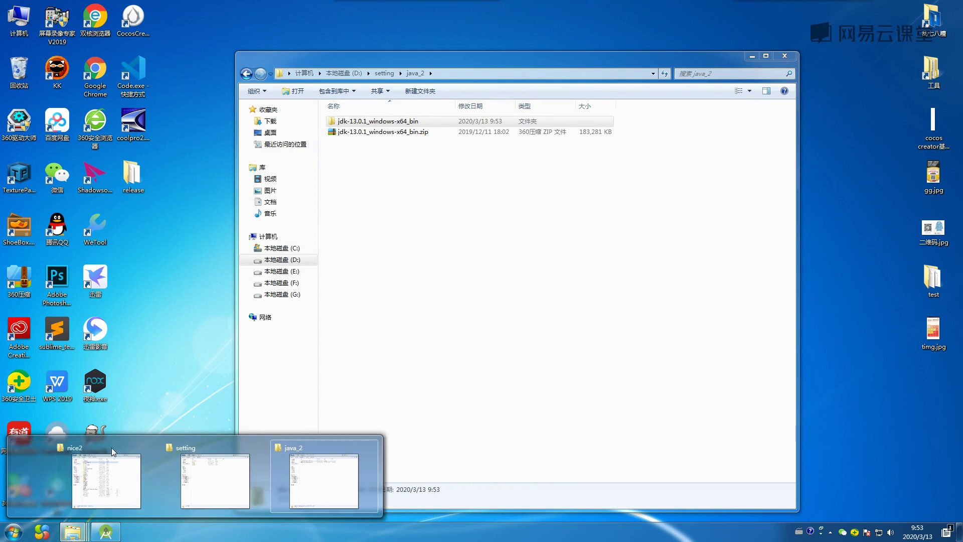
{"action": "left_click", "coordinate": [112, 447]}
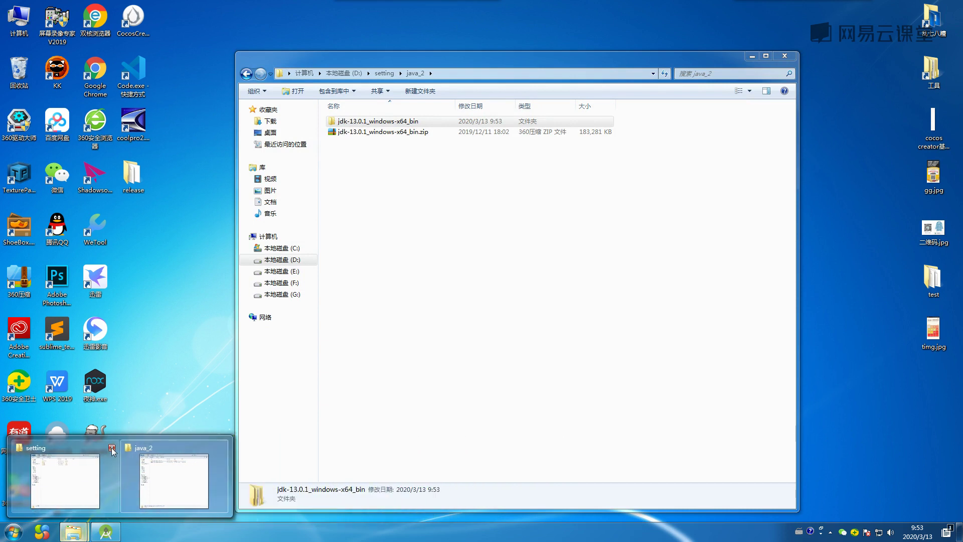
{"action": "left_click", "coordinate": [113, 448]}
{"action": "left_click", "coordinate": [527, 278]}
Run java in Command Prompt, see it isn't recognized, and close the console.
{"action": "left_click", "coordinate": [14, 524]}
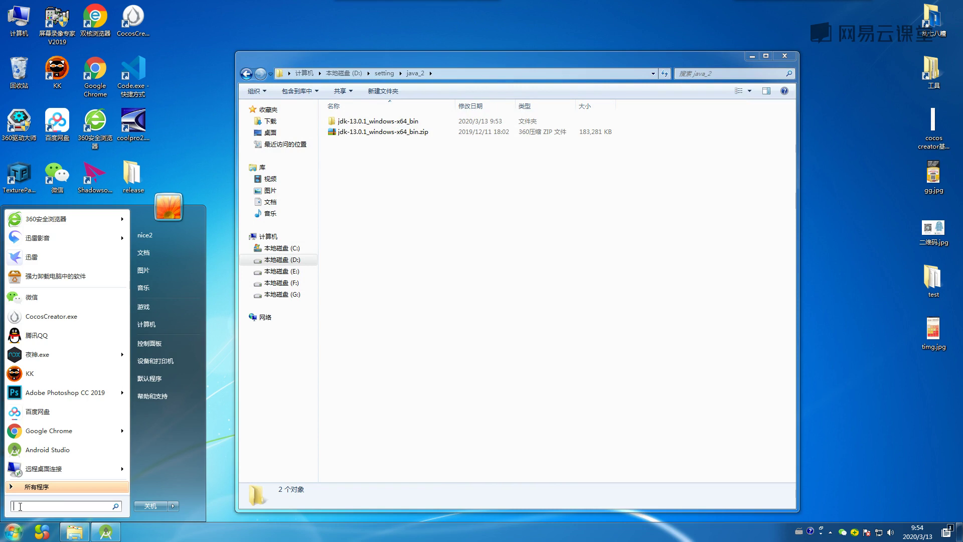
{"action": "type", "text": "cmd"}
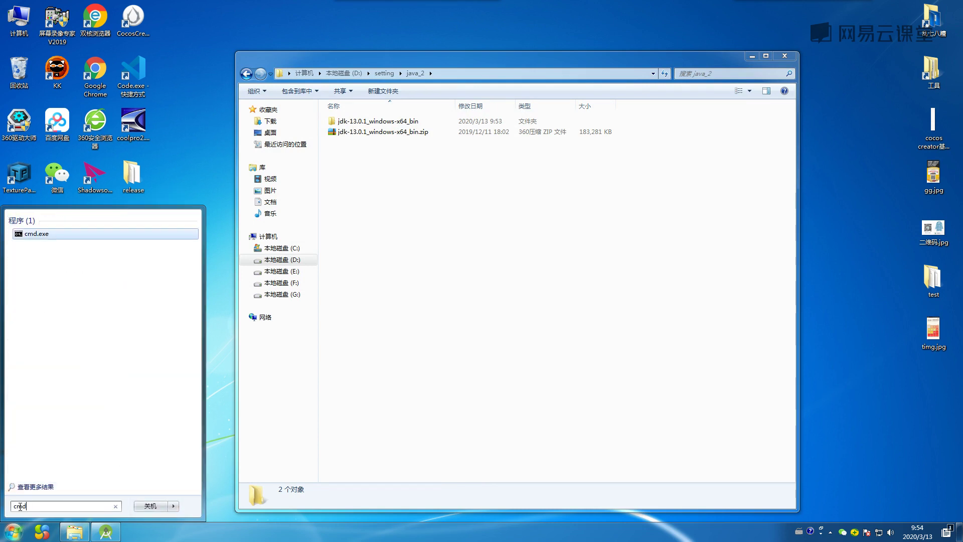
{"action": "key", "text": "Return"}
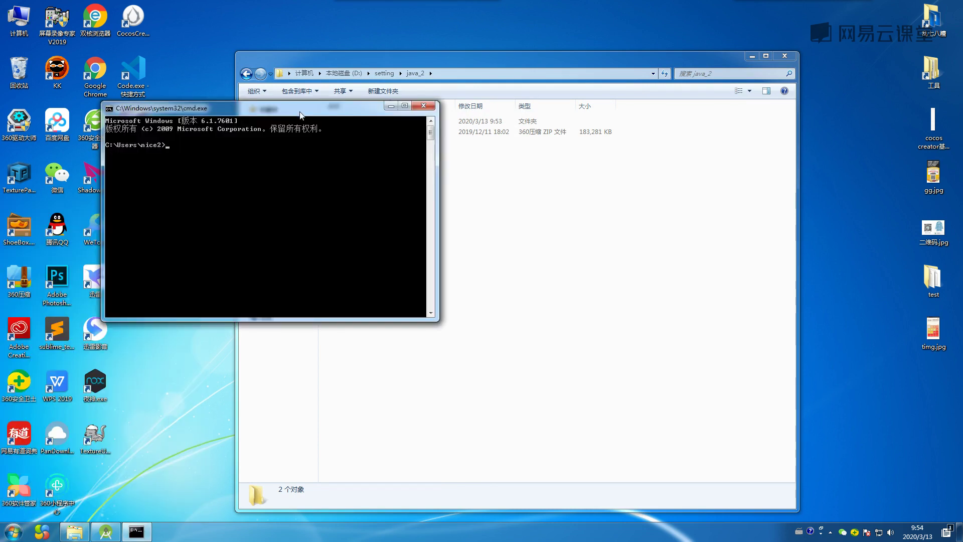
{"action": "left_click_drag", "start_coordinate": [297, 104], "coordinate": [519, 190]}
{"action": "type", "text": "java"}
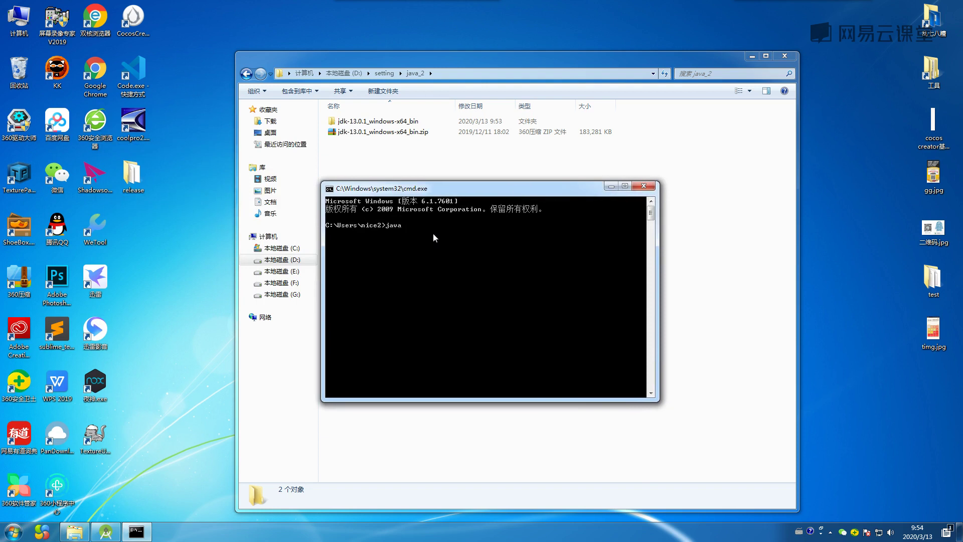
{"action": "key", "text": "Return"}
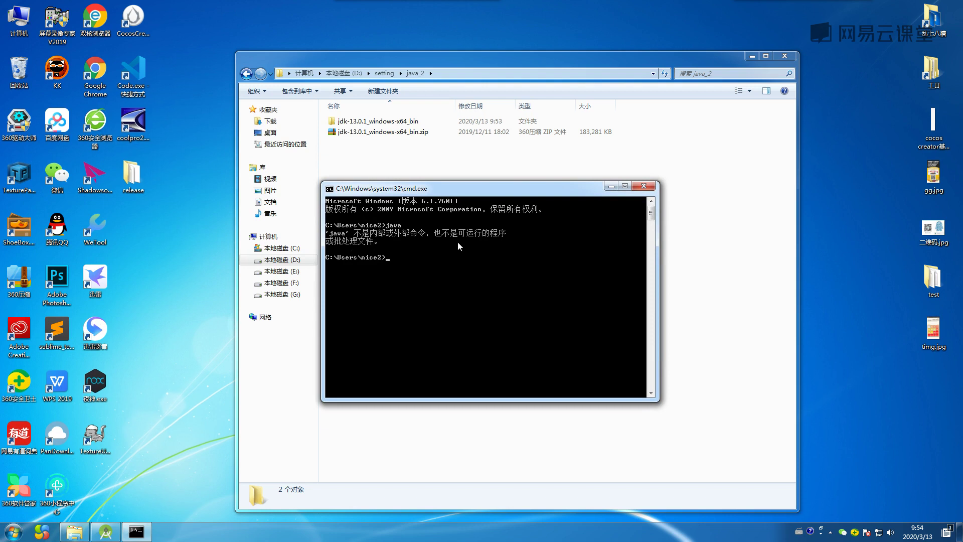
{"action": "left_click_drag", "start_coordinate": [495, 193], "coordinate": [499, 206]}
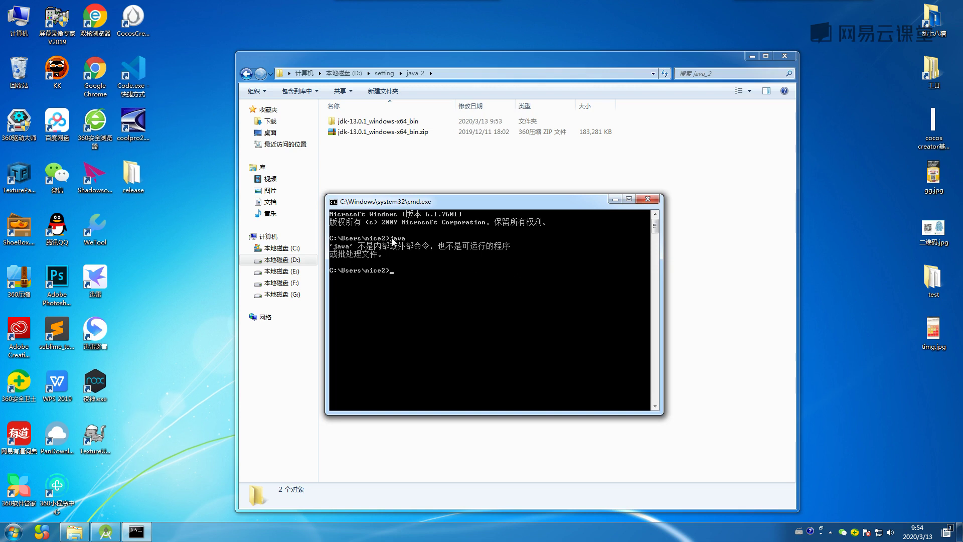
{"action": "left_click", "coordinate": [648, 200]}
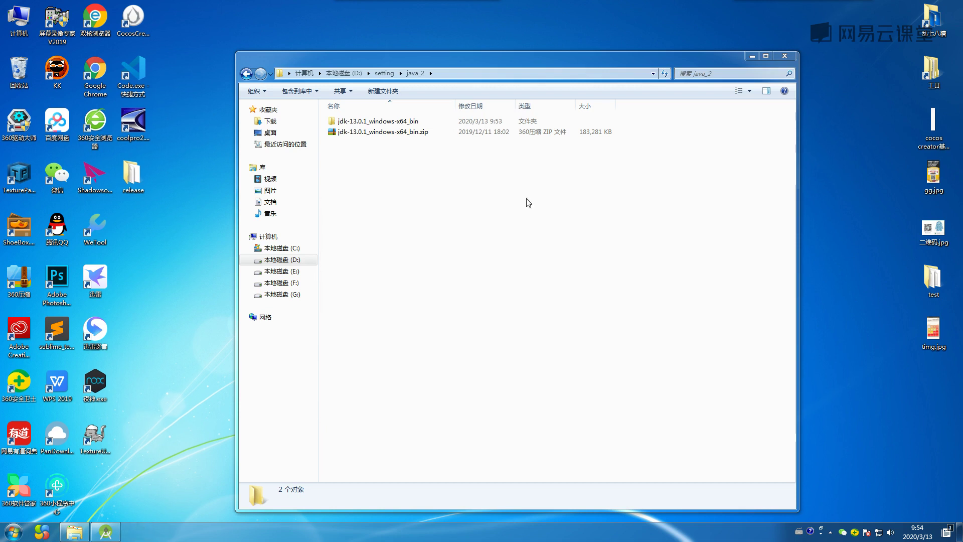
From Computer Properties, open Environment Variables and start a new system variable named JAVA_HOME.
{"action": "right_click", "coordinate": [24, 23]}
{"action": "left_click", "coordinate": [40, 117]}
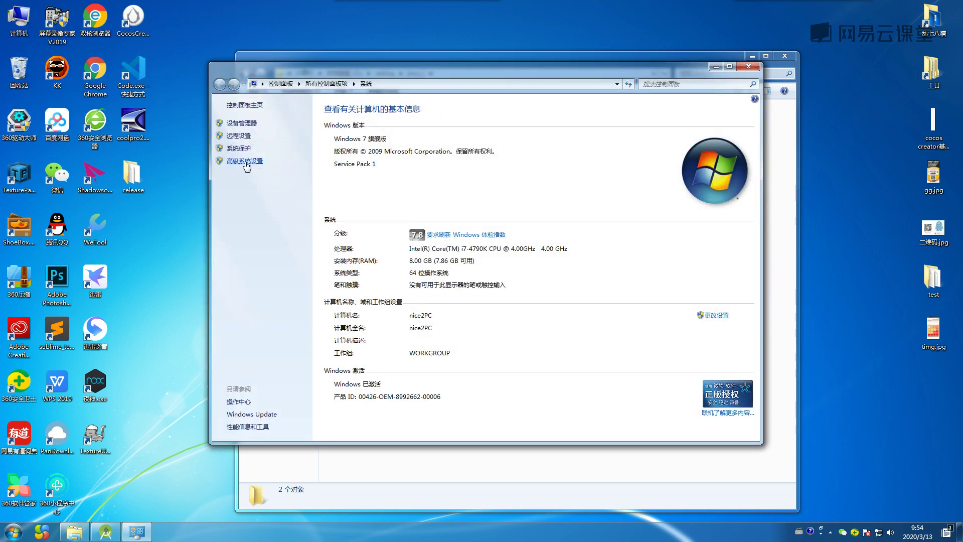
{"action": "left_click", "coordinate": [245, 161]}
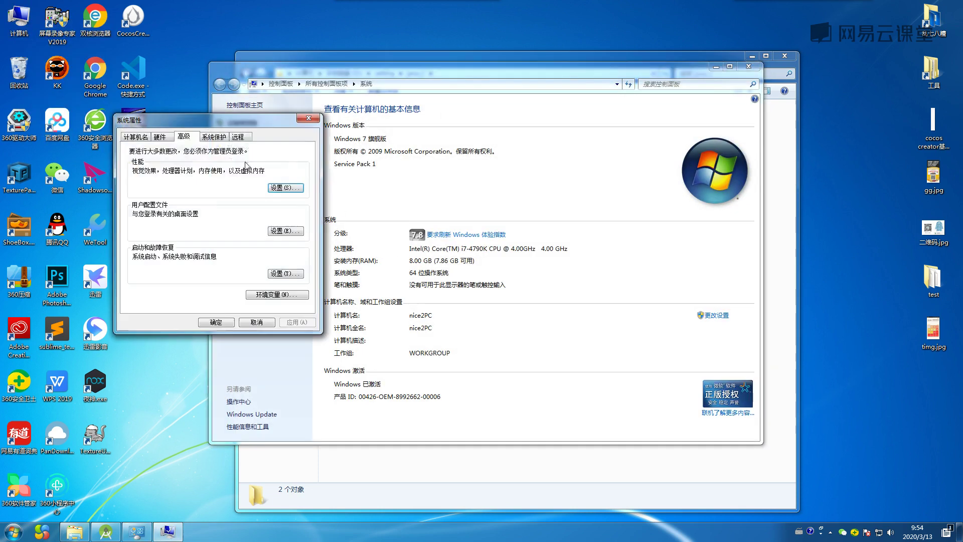
{"action": "left_click", "coordinate": [271, 296]}
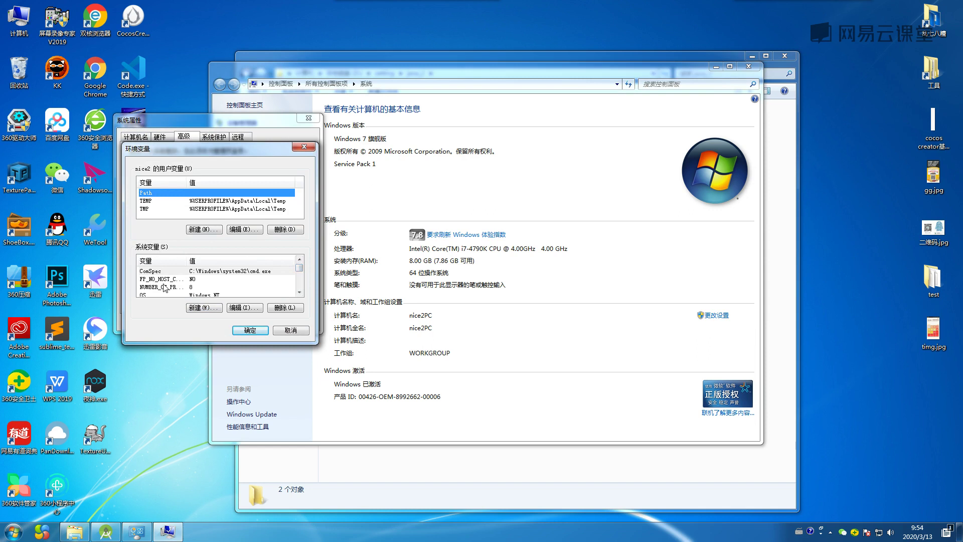
{"action": "left_click", "coordinate": [201, 307]}
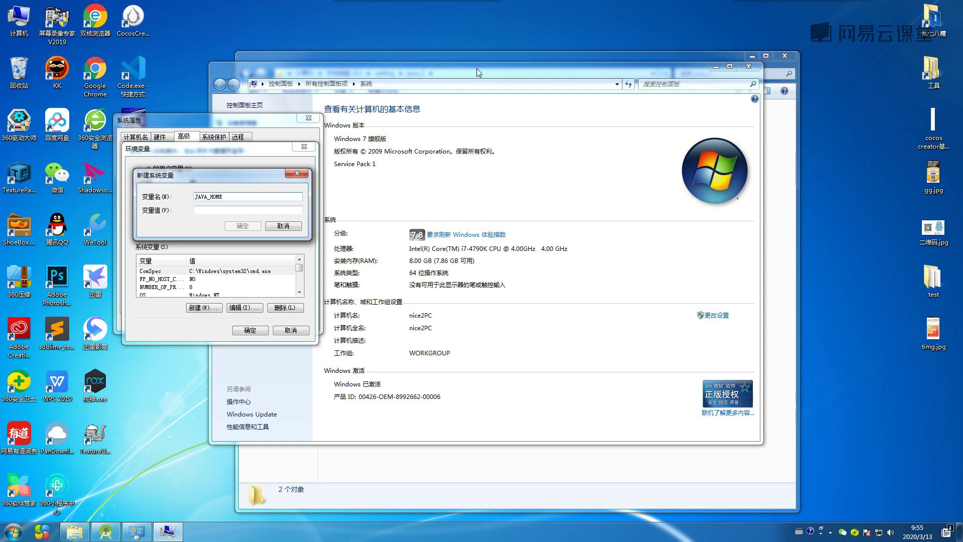
{"action": "left_click", "coordinate": [716, 67]}
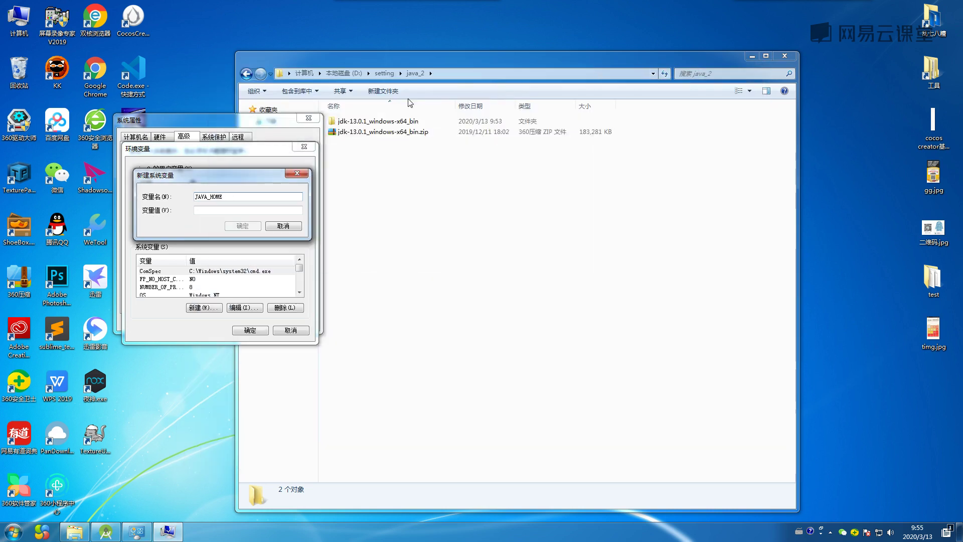
Browse into java_2\jdk-13.0.1_windows-x64_bin\jdk-13.0.1 and inspect its folder path.
{"action": "double_click", "coordinate": [397, 124]}
{"action": "left_click_drag", "start_coordinate": [437, 63], "coordinate": [542, 63]}
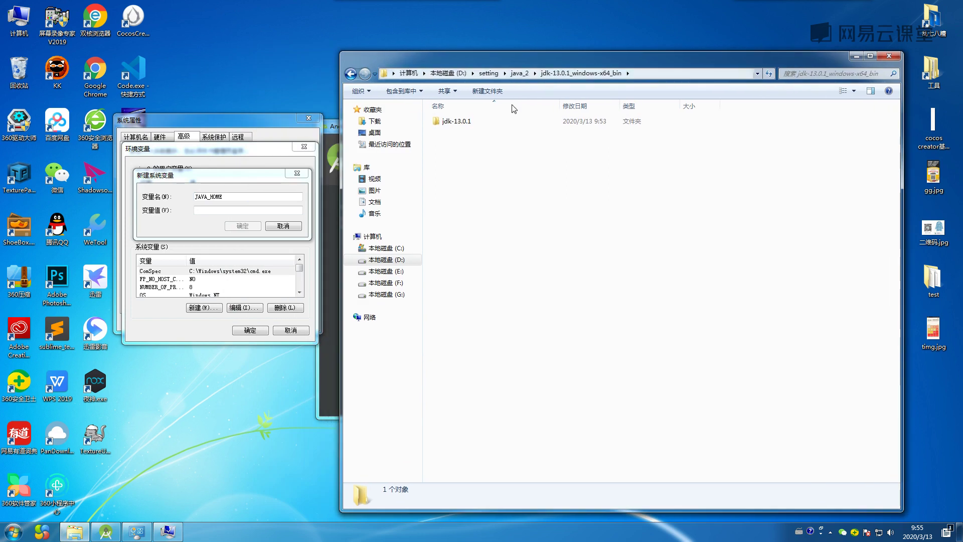
{"action": "double_click", "coordinate": [462, 123]}
{"action": "left_click", "coordinate": [675, 72]}
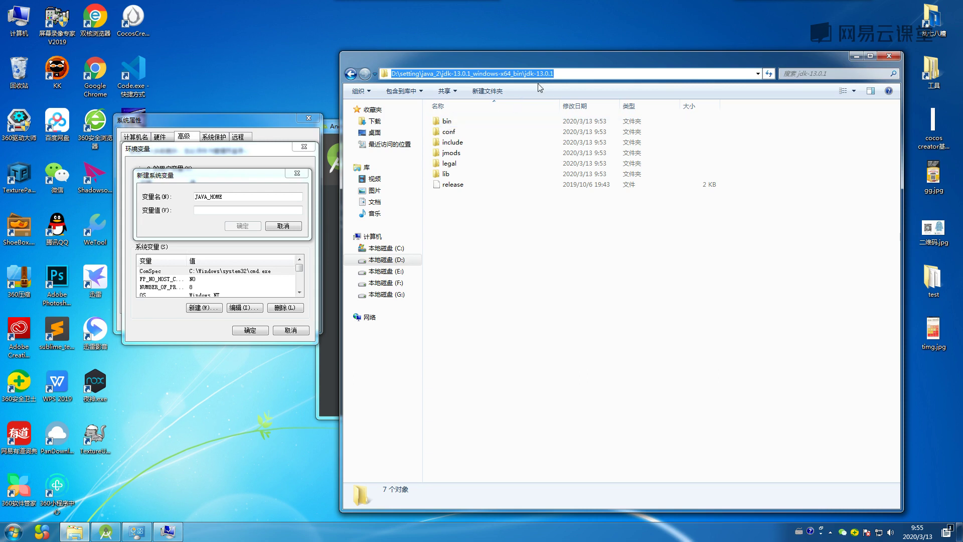
{"action": "left_click", "coordinate": [562, 74]}
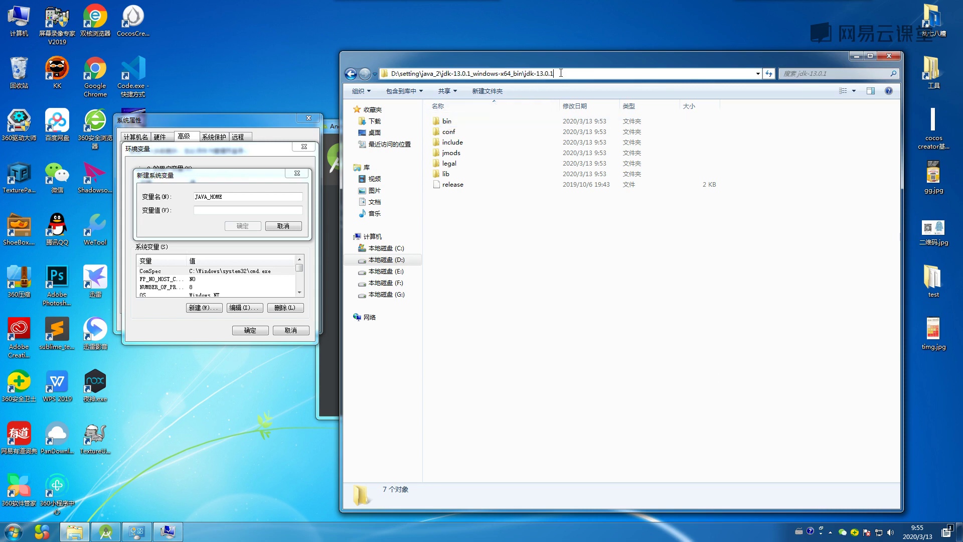
{"action": "double_click", "coordinate": [561, 73]}
Re-navigate to the jdk-13.0.1 folder and select its full path in the address bar.
{"action": "left_click", "coordinate": [350, 73]}
{"action": "left_click", "coordinate": [350, 73]}
{"action": "double_click", "coordinate": [451, 143]}
{"action": "left_click", "coordinate": [450, 125]}
{"action": "double_click", "coordinate": [450, 125]}
{"action": "double_click", "coordinate": [450, 122]}
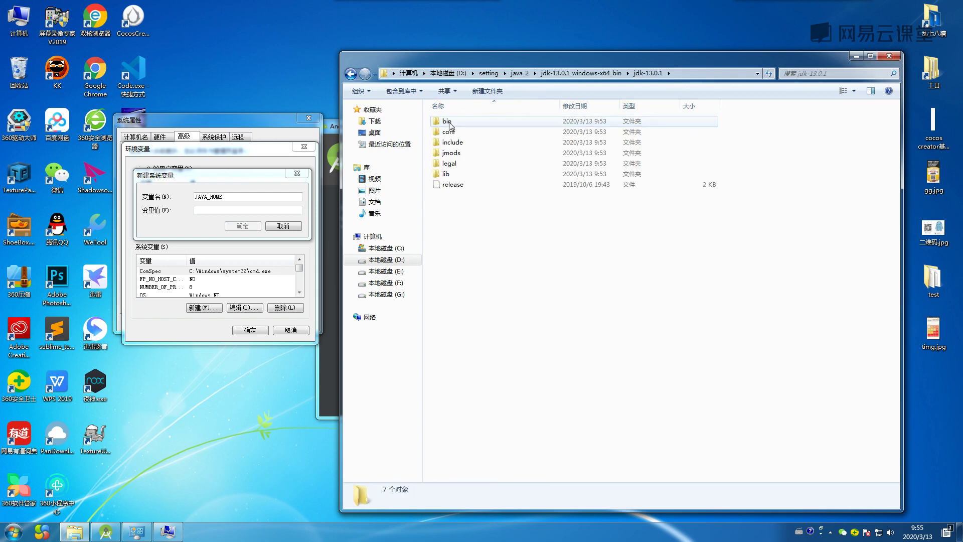
{"action": "left_click", "coordinate": [669, 73]}
{"action": "left_click", "coordinate": [688, 73]}
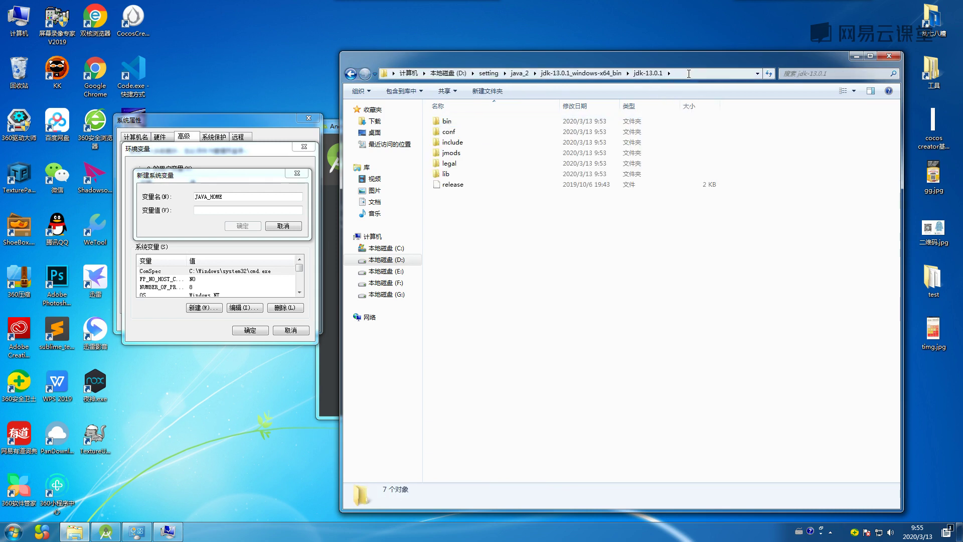
{"action": "left_click", "coordinate": [687, 74]}
{"action": "key", "text": "ctrl+c"}
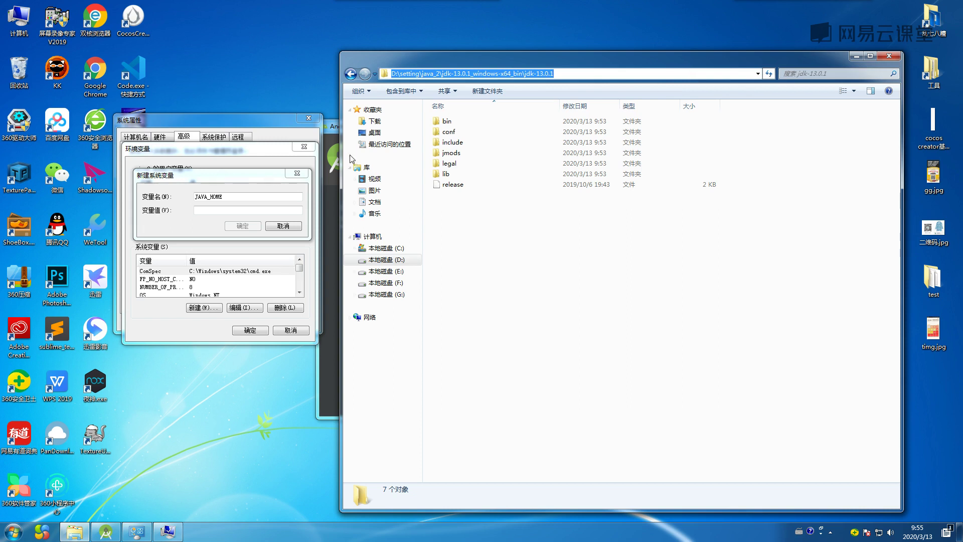
Paste the JDK path as the JAVA_HOME value, save it, and check the System variables list.
{"action": "left_click", "coordinate": [208, 210]}
{"action": "key", "text": "ctrl+v"}
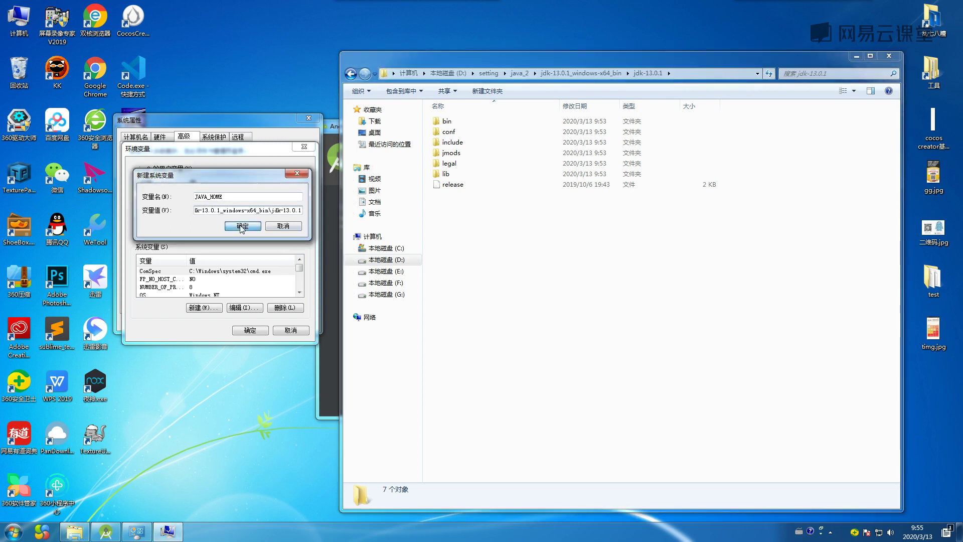
{"action": "left_click", "coordinate": [241, 227]}
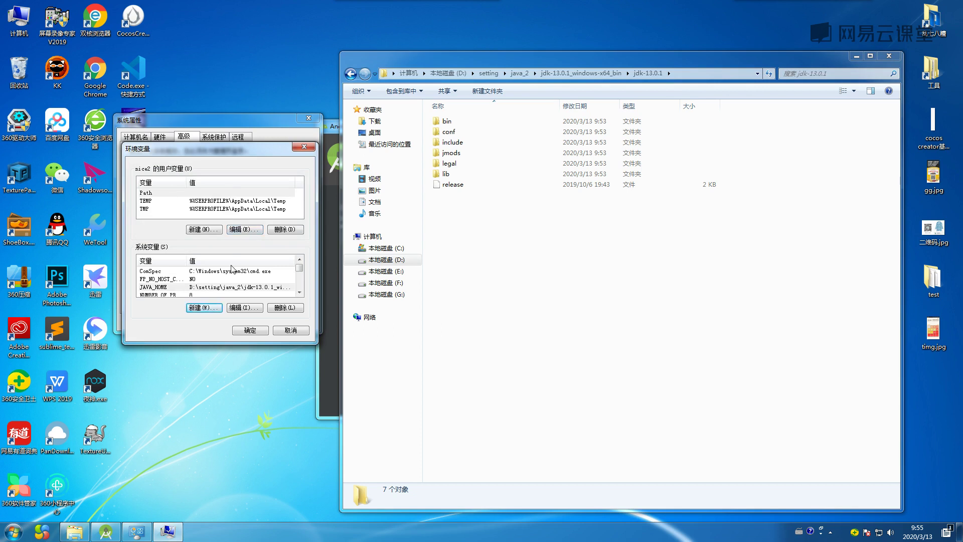
{"action": "left_click", "coordinate": [208, 289]}
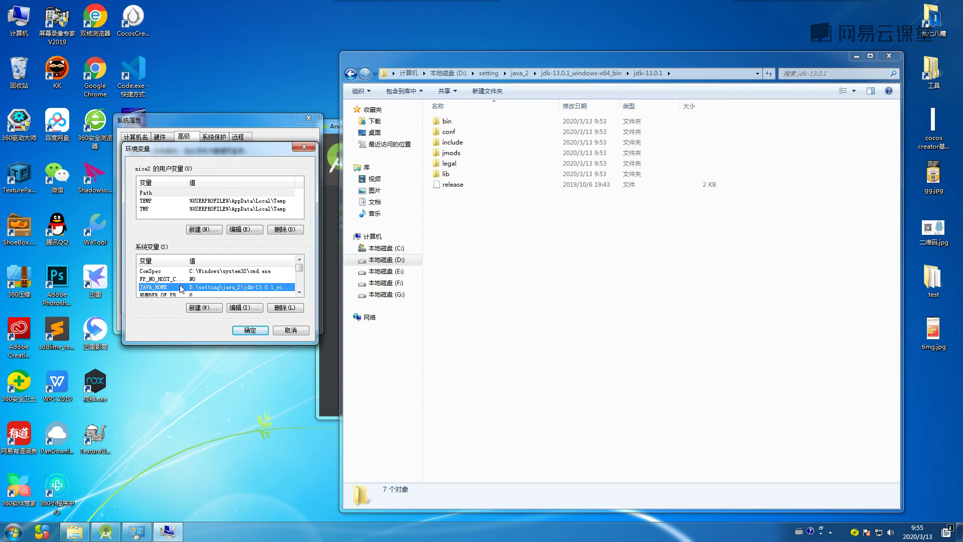
{"action": "scroll", "coordinate": [165, 285], "scroll_direction": "down", "scroll_amount": 1}
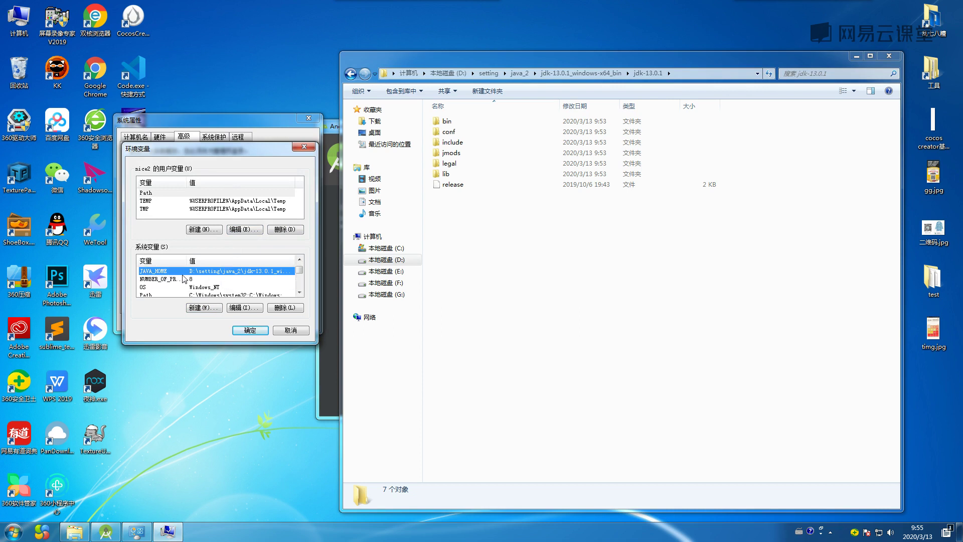
{"action": "scroll", "coordinate": [181, 278], "scroll_direction": "down", "scroll_amount": 1}
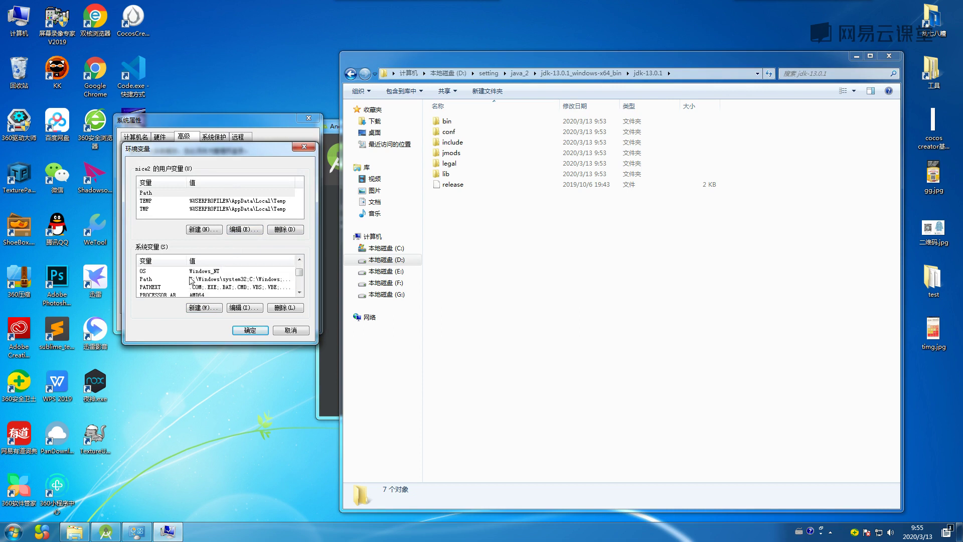
Append ;%JAVA_HOME%\bin to the end of the system Path value.
{"action": "double_click", "coordinate": [161, 279]}
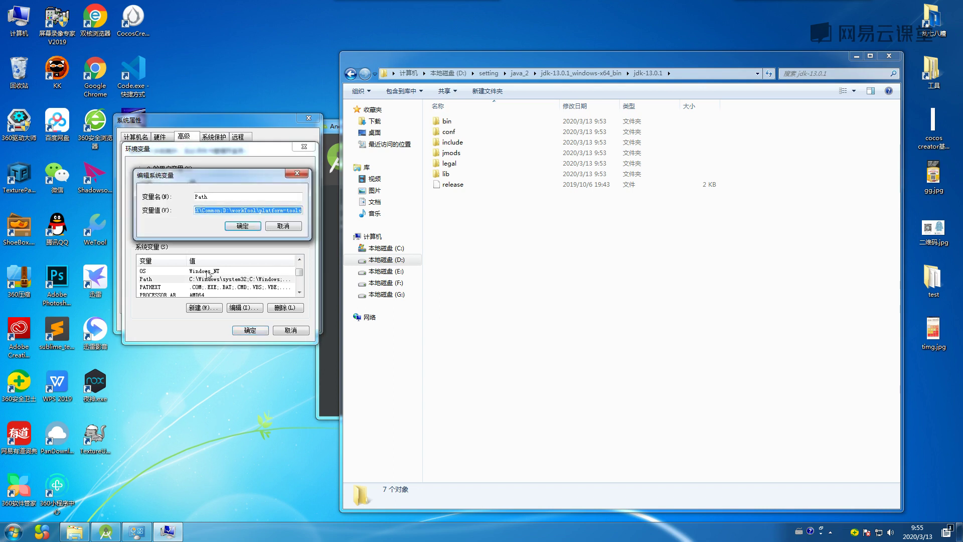
{"action": "key", "text": "Escape"}
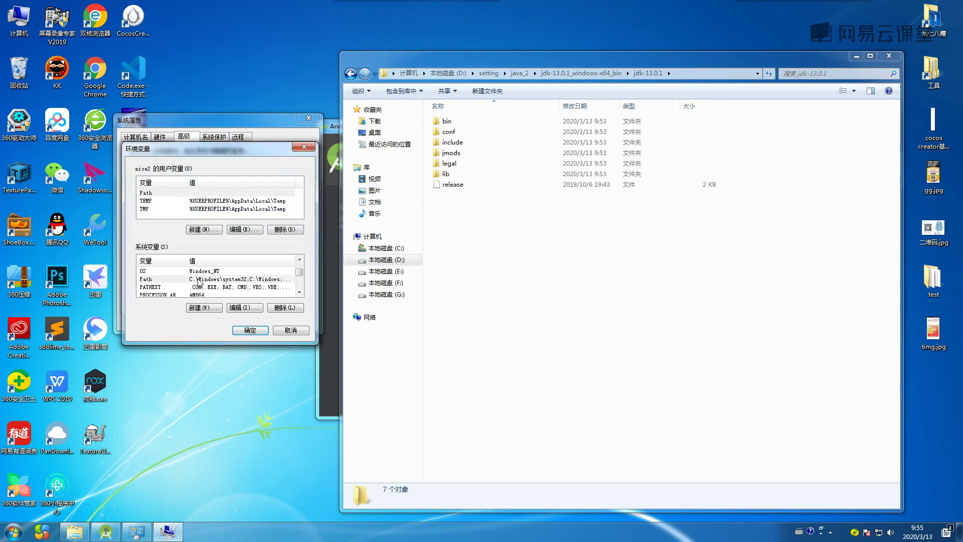
{"action": "double_click", "coordinate": [198, 282]}
{"action": "left_click", "coordinate": [277, 210]}
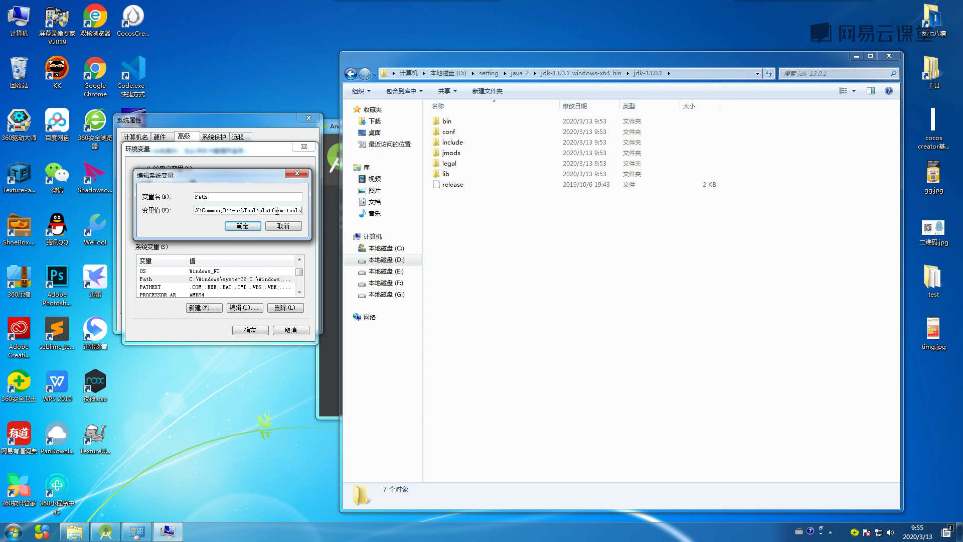
{"action": "type", "text": ";"}
{"action": "mouse_move", "coordinate": [238, 173]}
{"action": "left_mouse_down"}
{"action": "mouse_move", "coordinate": [222, 196]}
{"action": "mouse_move", "coordinate": [228, 248]}
{"action": "mouse_move", "coordinate": [230, 184]}
{"action": "left_mouse_up"}
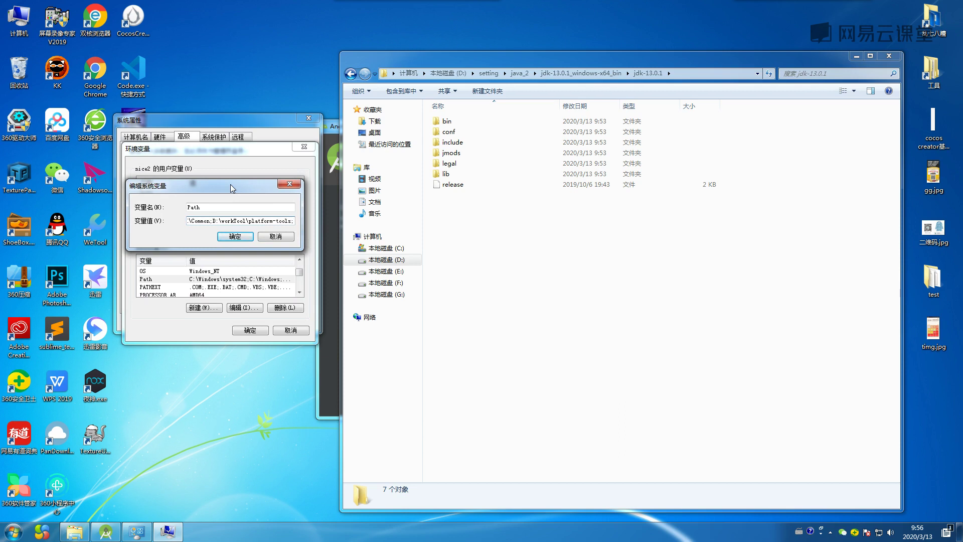
{"action": "type", "text": "%j"}
{"action": "key", "text": "BackSpace"}
{"action": "type", "text": "JAVA_HOME%\\bin"}
{"action": "left_click_drag", "start_coordinate": [249, 220], "coordinate": [302, 222]}
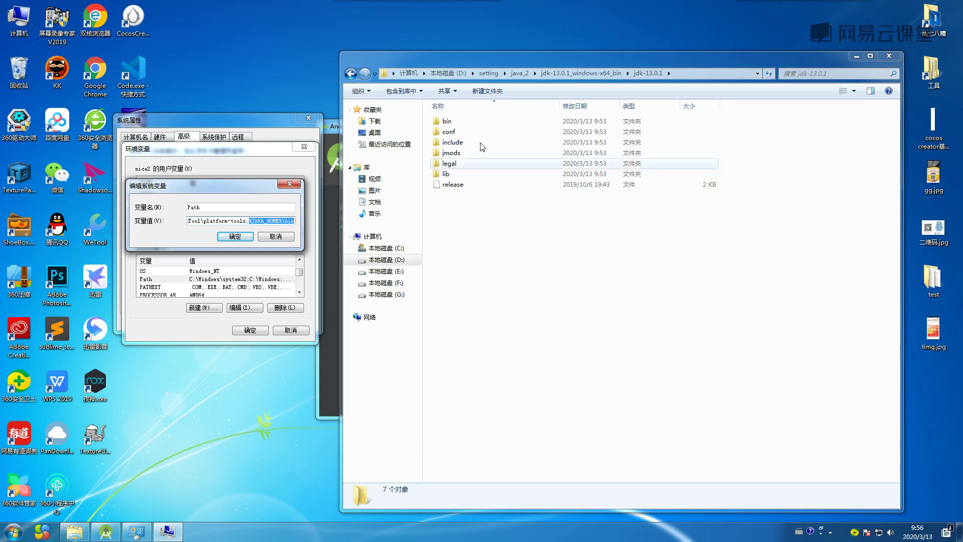
Check the JDK bin folder in Explorer, then save the edited Path variable.
{"action": "double_click", "coordinate": [448, 122]}
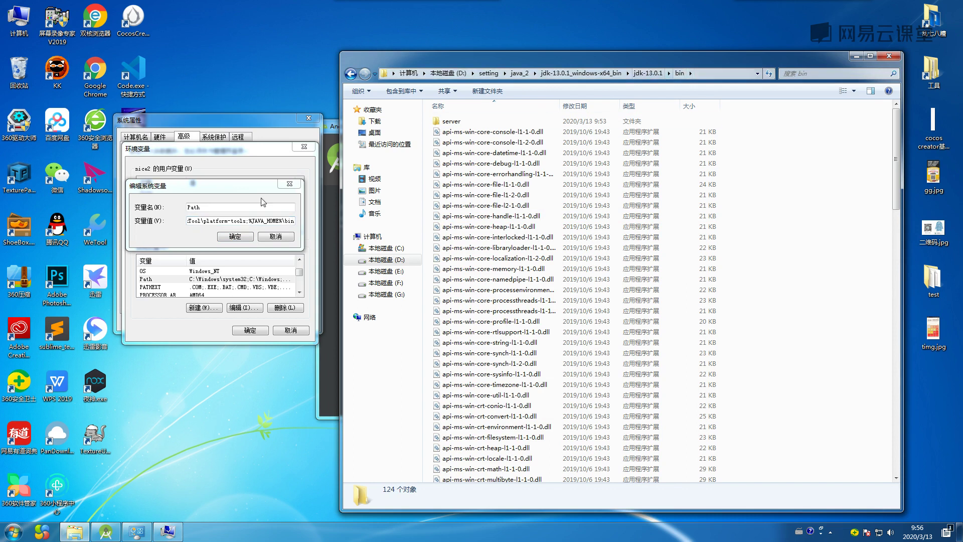
{"action": "left_click", "coordinate": [648, 73]}
{"action": "left_click", "coordinate": [682, 73]}
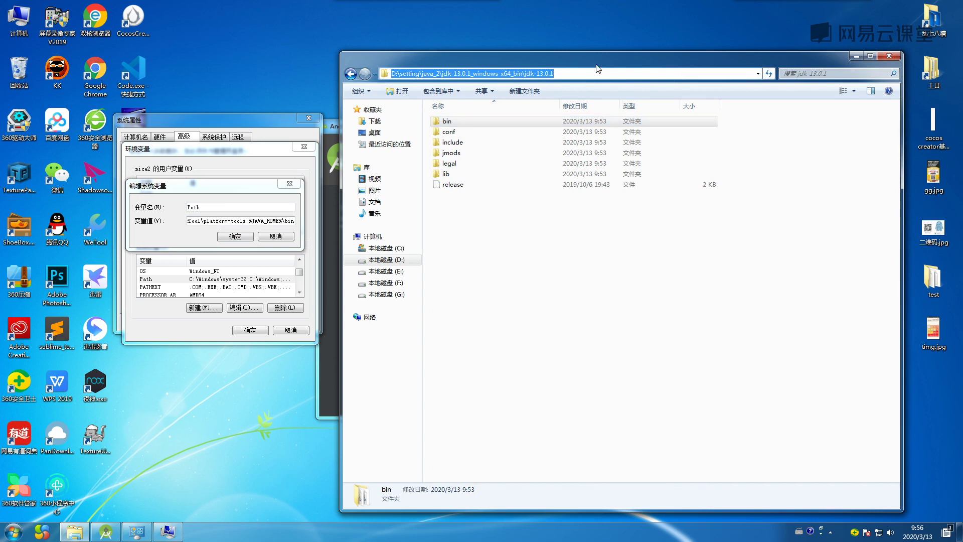
{"action": "double_click", "coordinate": [463, 125]}
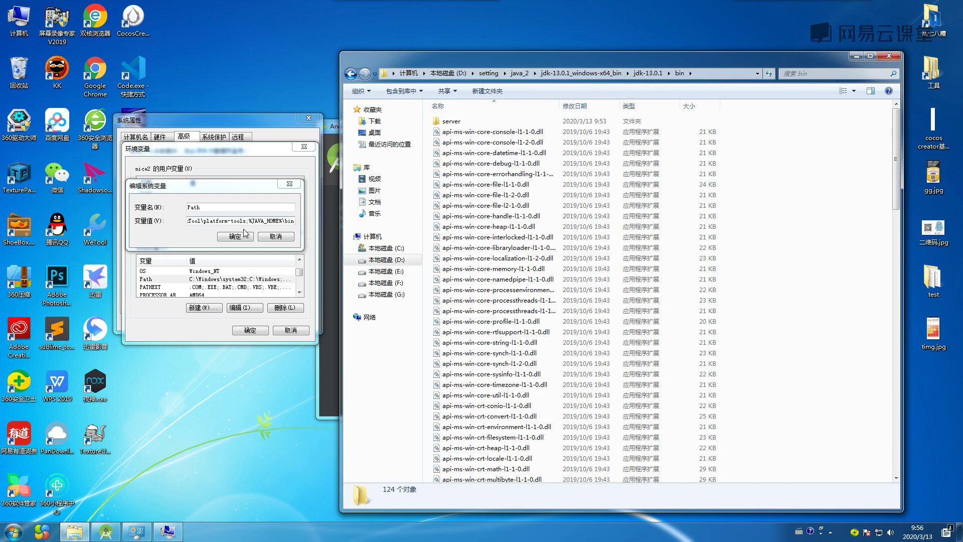
{"action": "left_click", "coordinate": [650, 74]}
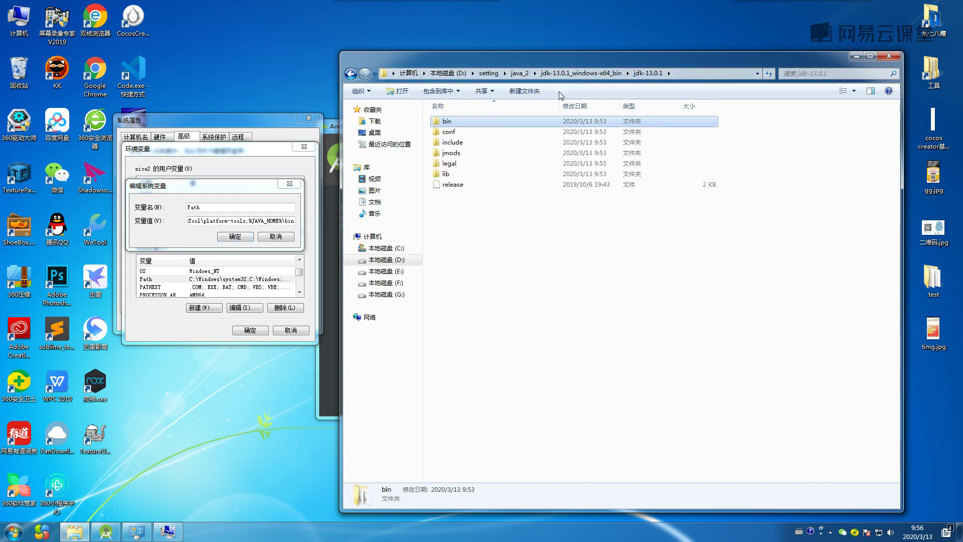
{"action": "left_click", "coordinate": [519, 74]}
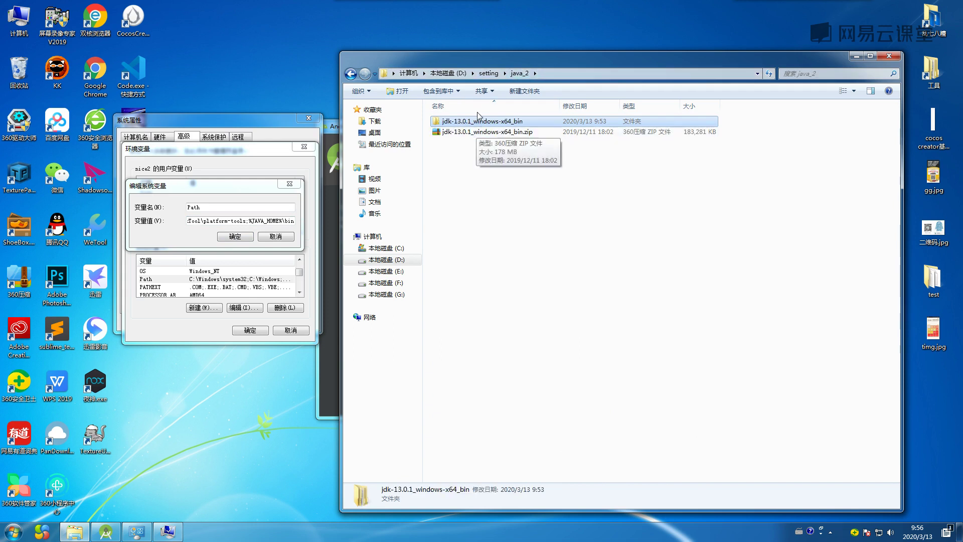
{"action": "left_click", "coordinate": [489, 73]}
{"action": "double_click", "coordinate": [458, 122]}
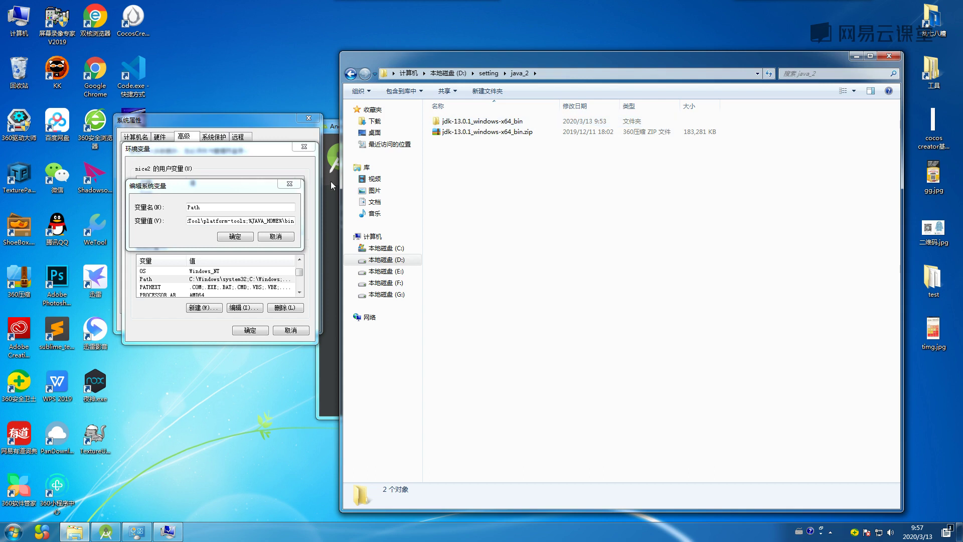
{"action": "left_click", "coordinate": [235, 236]}
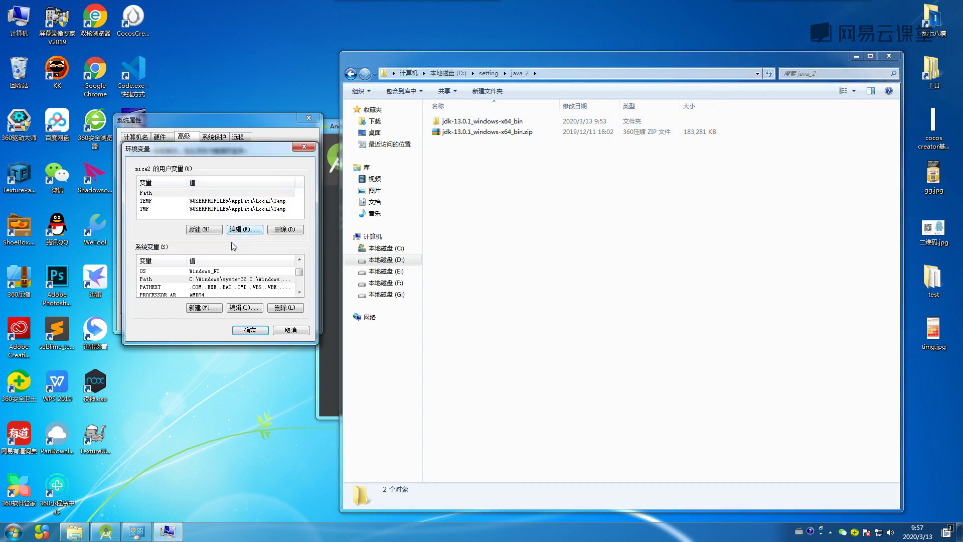
Compare the JAVA_HOME value with the jdk-13.0.1 folder's full path in Explorer.
{"action": "left_click", "coordinate": [207, 280]}
{"action": "scroll", "coordinate": [207, 282], "scroll_direction": "up", "scroll_amount": 1}
{"action": "scroll", "coordinate": [207, 284], "scroll_direction": "down", "scroll_amount": 1}
{"action": "scroll", "coordinate": [204, 289], "scroll_direction": "up", "scroll_amount": 2}
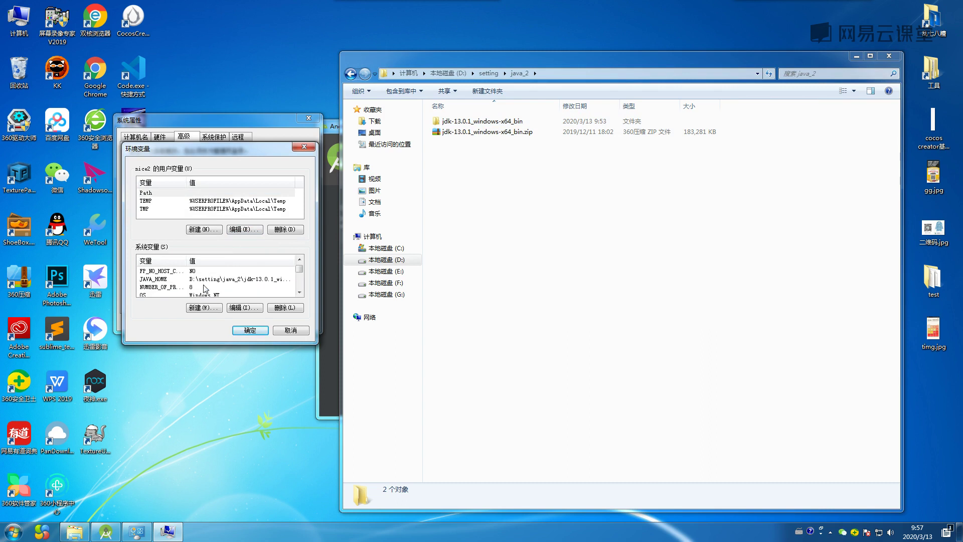
{"action": "double_click", "coordinate": [206, 278]}
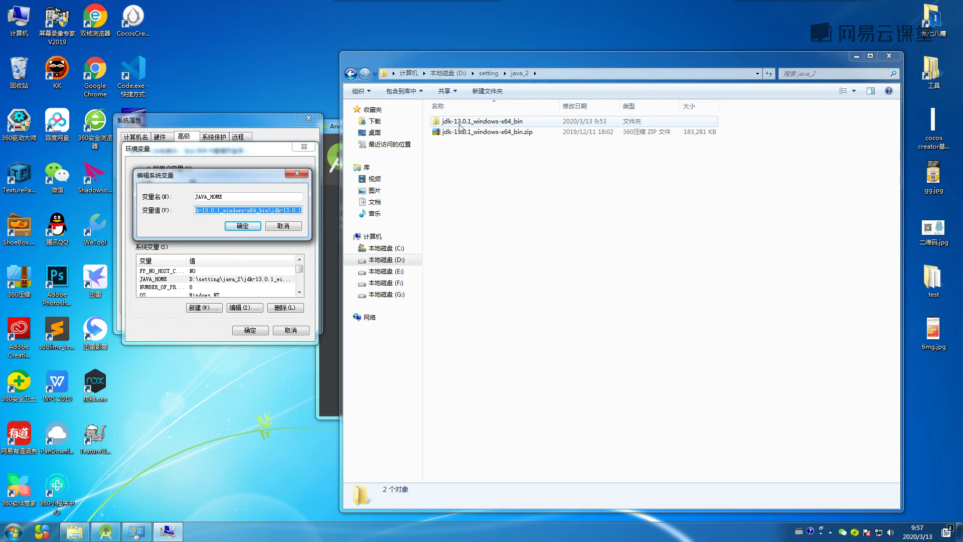
{"action": "double_click", "coordinate": [466, 122]}
{"action": "double_click", "coordinate": [448, 122]}
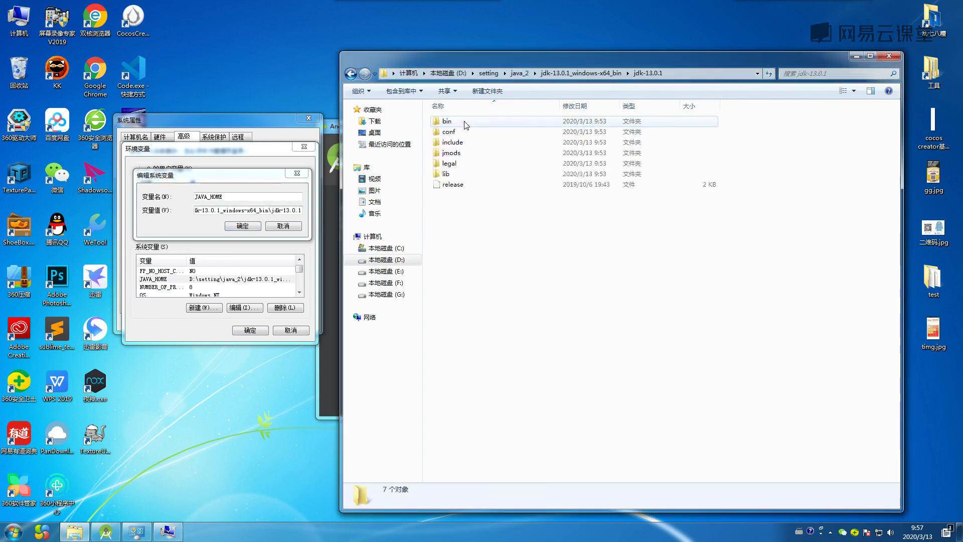
{"action": "left_click", "coordinate": [704, 74]}
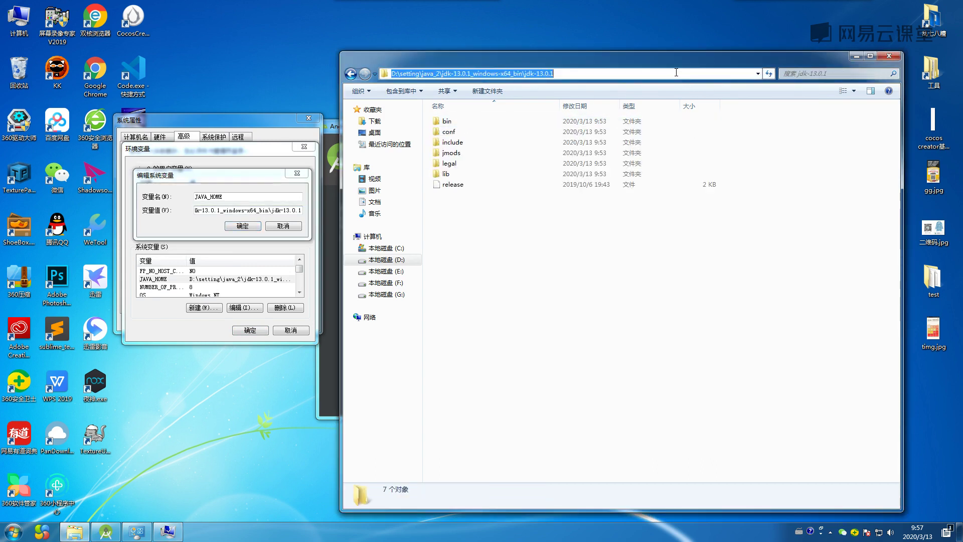
Keep JAVA_HOME as is and save and close Environment Variables and System Properties.
{"action": "left_click", "coordinate": [256, 227]}
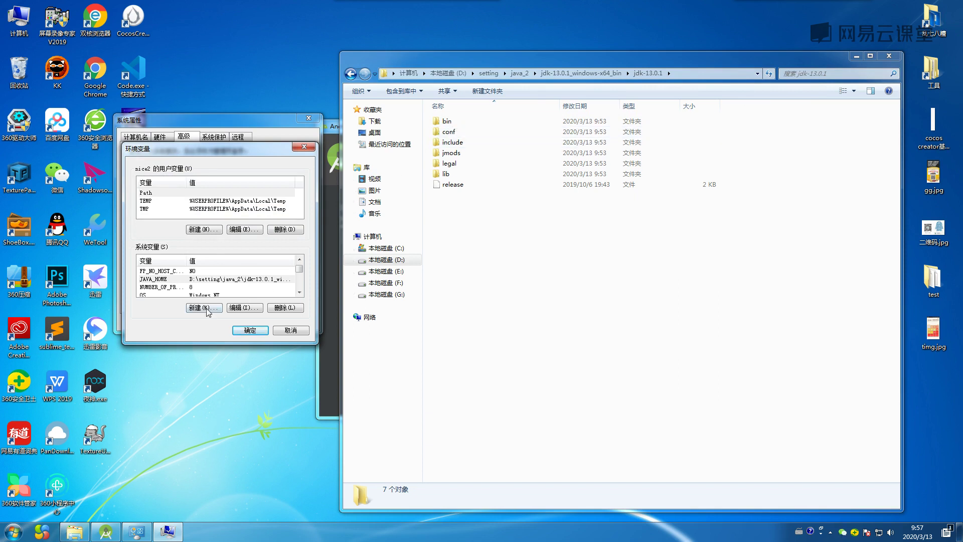
{"action": "left_click", "coordinate": [247, 329]}
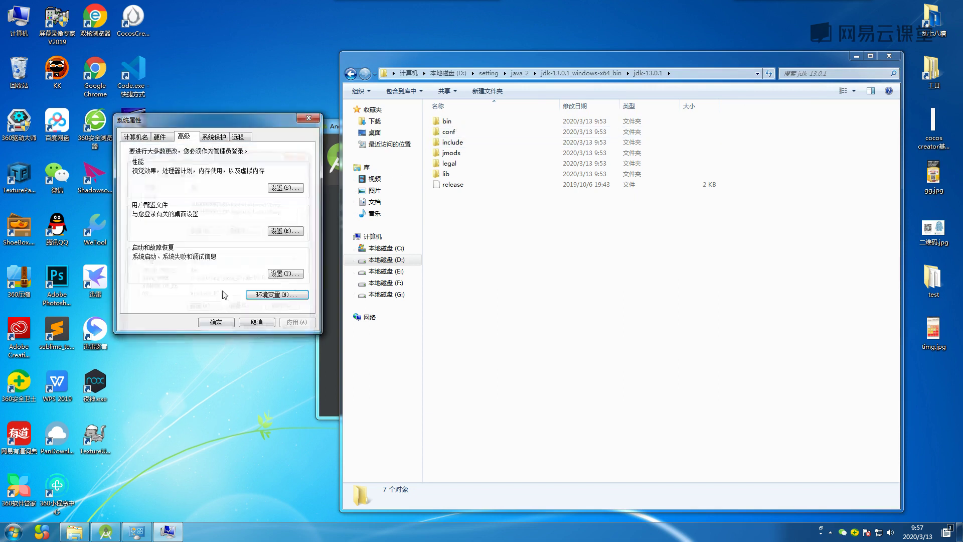
{"action": "left_click", "coordinate": [214, 323]}
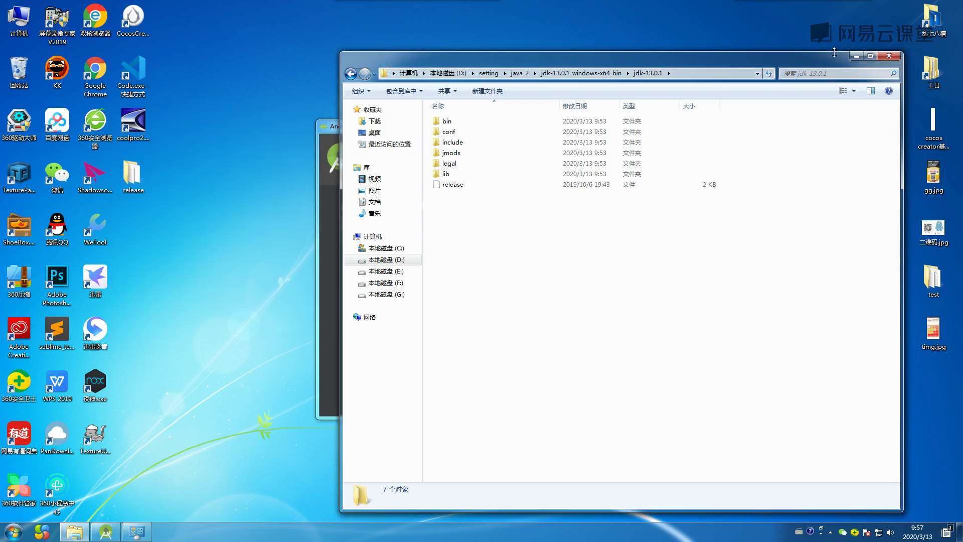
Close Explorer, refresh the desktop, and launch Command Prompt via a cmd search.
{"action": "left_click", "coordinate": [889, 56]}
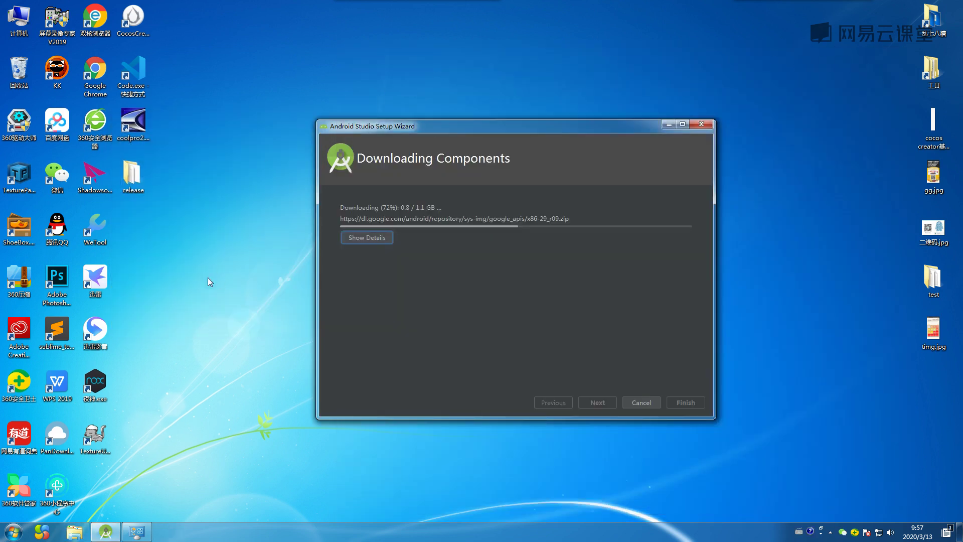
{"action": "right_click", "coordinate": [230, 224]}
{"action": "left_click", "coordinate": [242, 254]}
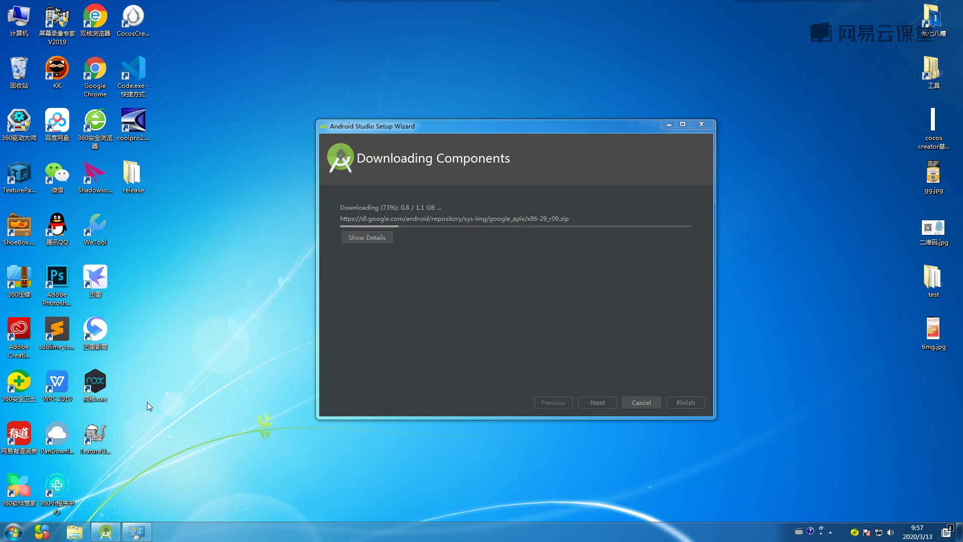
{"action": "left_click", "coordinate": [12, 532]}
{"action": "left_click", "coordinate": [21, 507]}
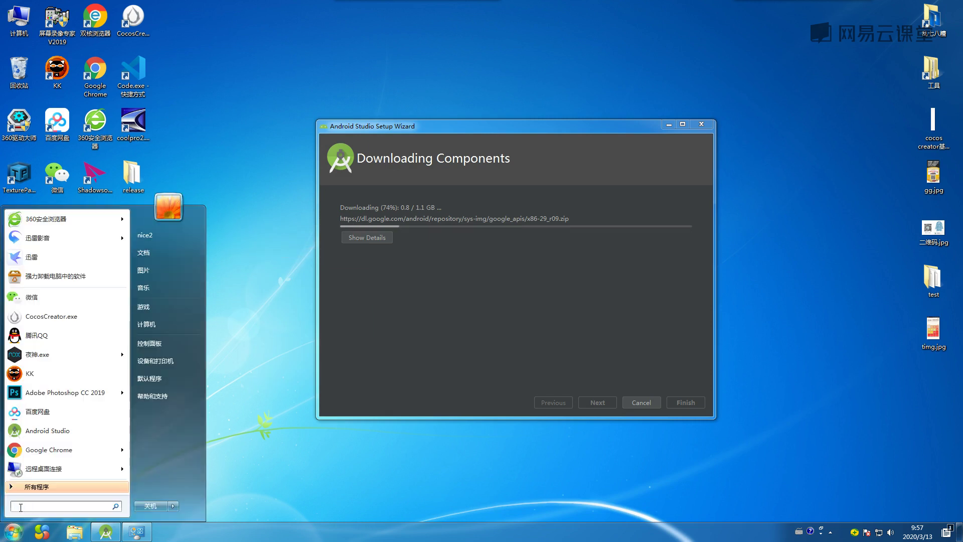
{"action": "type", "text": "cmd"}
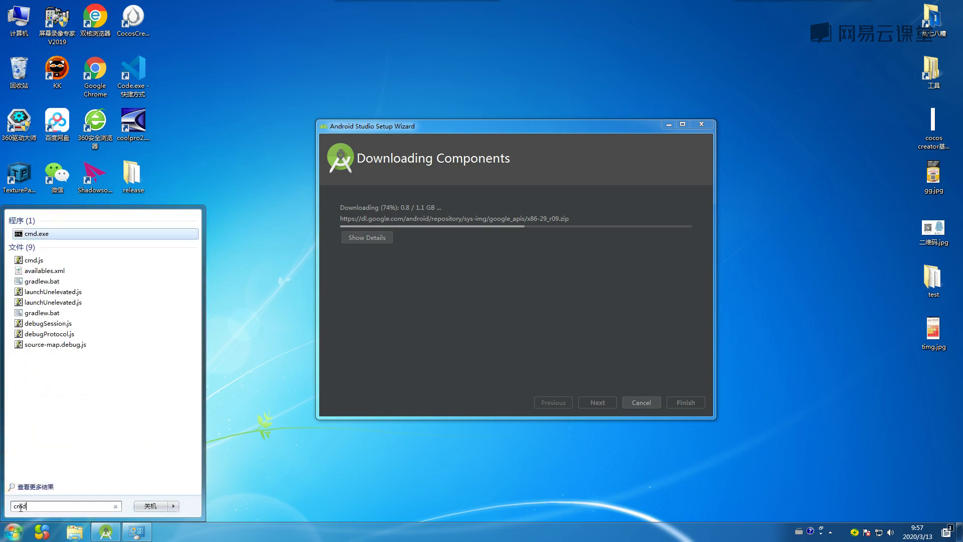
{"action": "key", "text": "Return"}
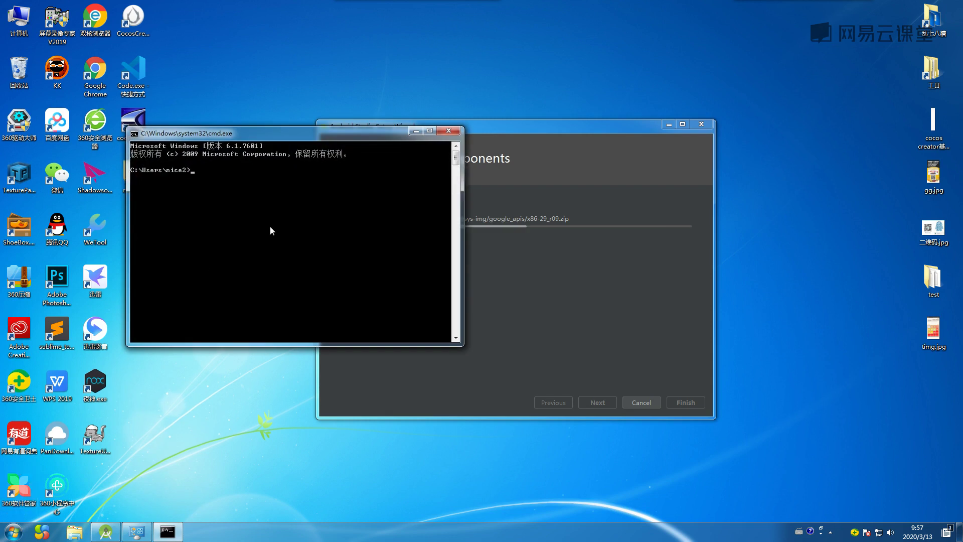
Run java, scroll through its usage help, then close the console.
{"action": "type", "text": "java"}
{"action": "key", "text": "Return"}
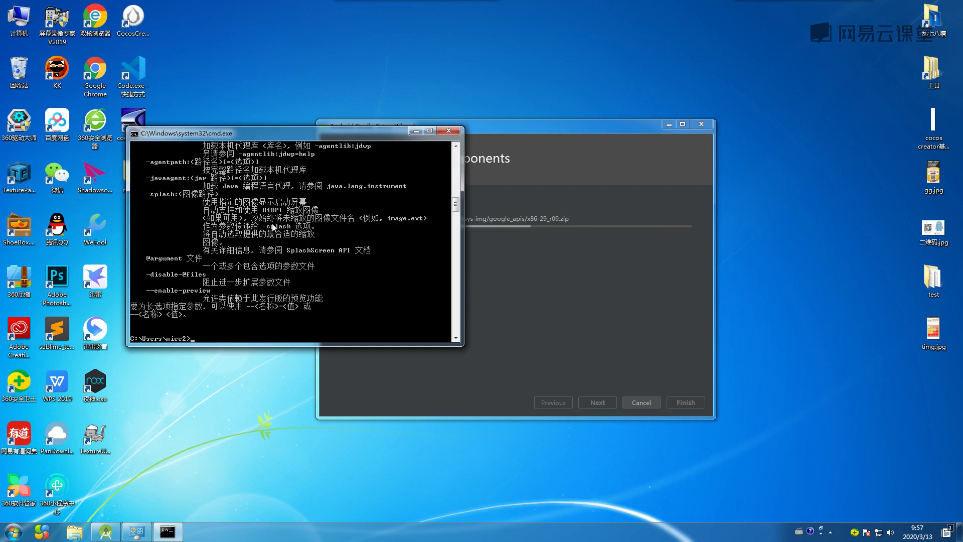
{"action": "scroll", "coordinate": [285, 286], "scroll_direction": "up", "scroll_amount": 15}
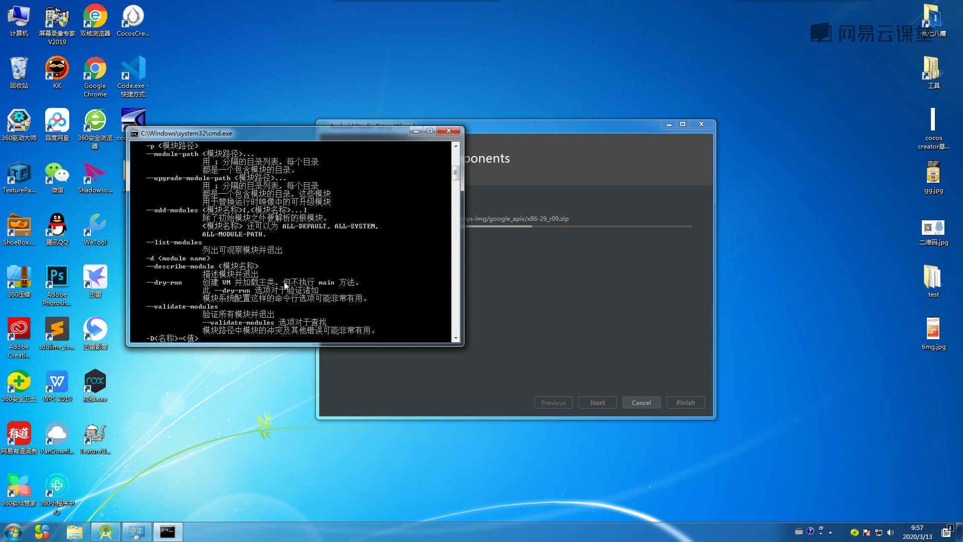
{"action": "scroll", "coordinate": [284, 281], "scroll_direction": "up", "scroll_amount": 10}
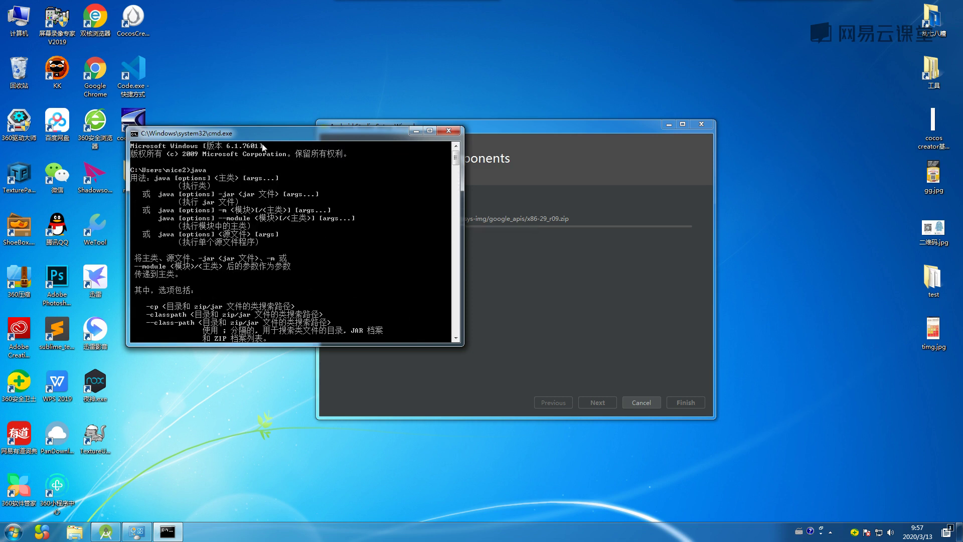
{"action": "left_click_drag", "start_coordinate": [267, 133], "coordinate": [379, 132]}
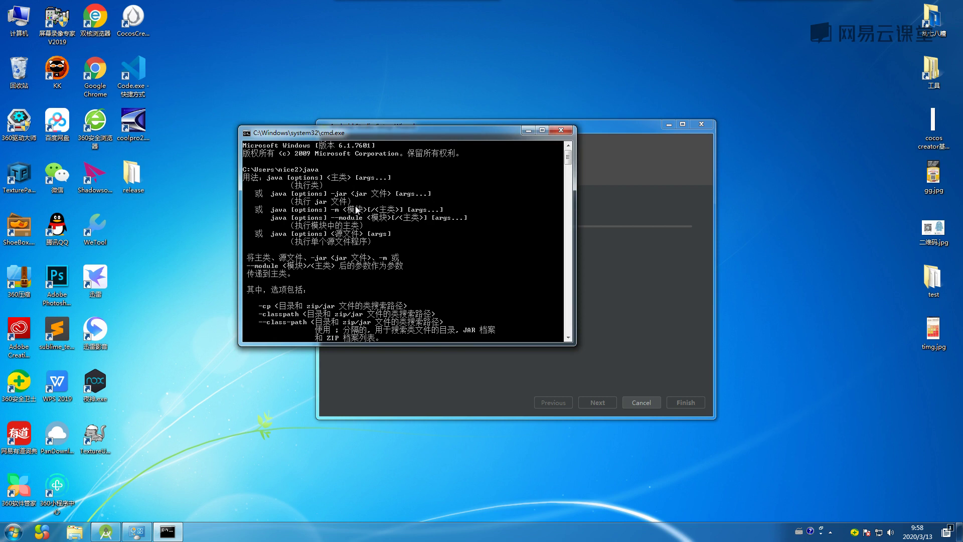
{"action": "scroll", "coordinate": [356, 207], "scroll_direction": "down", "scroll_amount": 20}
{"action": "scroll", "coordinate": [356, 212], "scroll_direction": "down", "scroll_amount": 12}
{"action": "scroll", "coordinate": [356, 211], "scroll_direction": "up", "scroll_amount": 4}
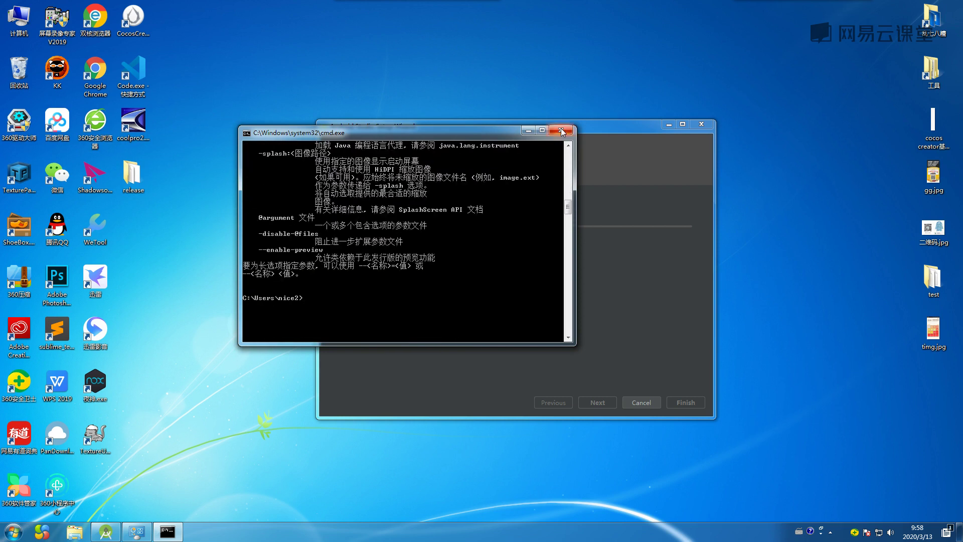
{"action": "left_click", "coordinate": [561, 129]}
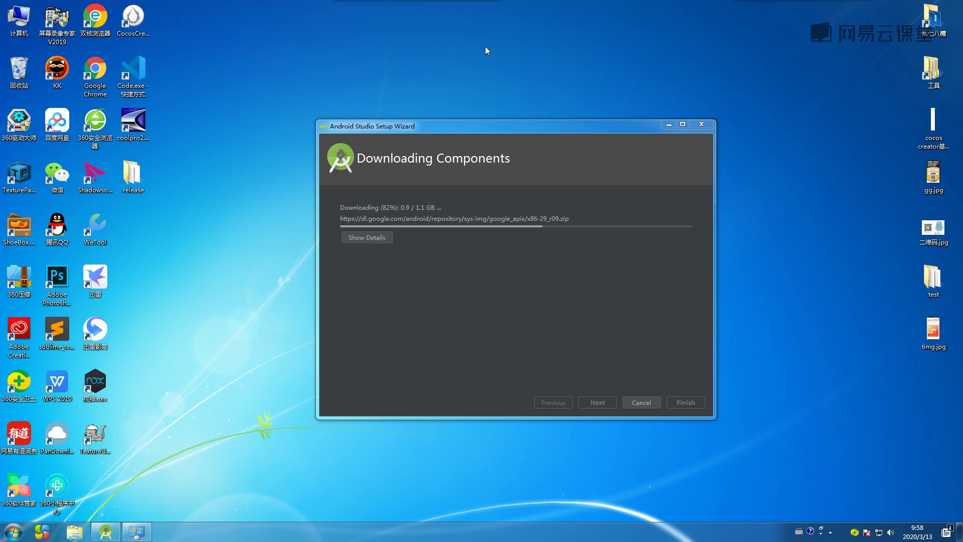
Refresh the desktop and open the QQ shortcut's file location, Tencent\QQ\Bin.
{"action": "right_click", "coordinate": [466, 32]}
{"action": "left_click", "coordinate": [492, 61]}
{"action": "right_click", "coordinate": [59, 220]}
{"action": "left_click", "coordinate": [59, 220]}
{"action": "right_click", "coordinate": [58, 221]}
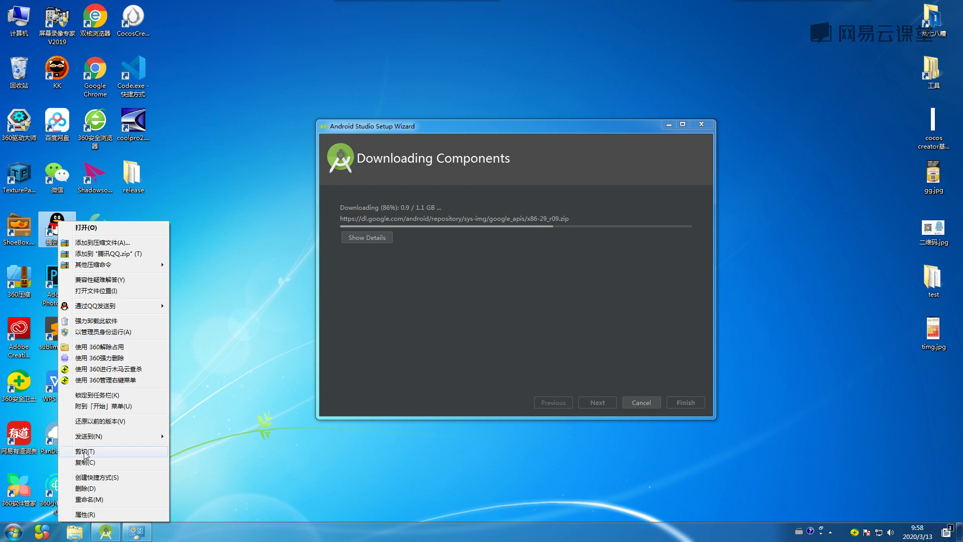
{"action": "left_click", "coordinate": [99, 291]}
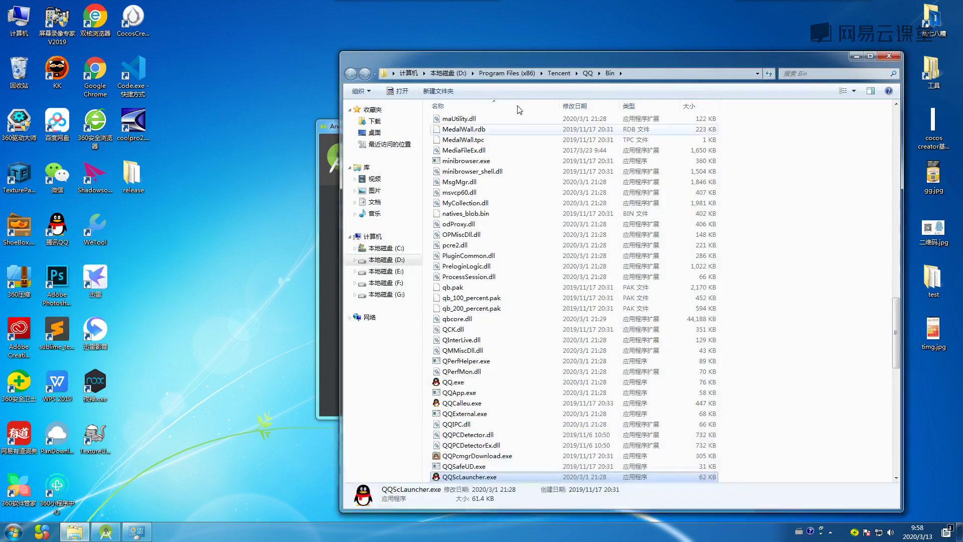
Test-launch QQ.exe, close its login window, and open the Computer's system information.
{"action": "left_click_drag", "start_coordinate": [523, 60], "coordinate": [455, 53]}
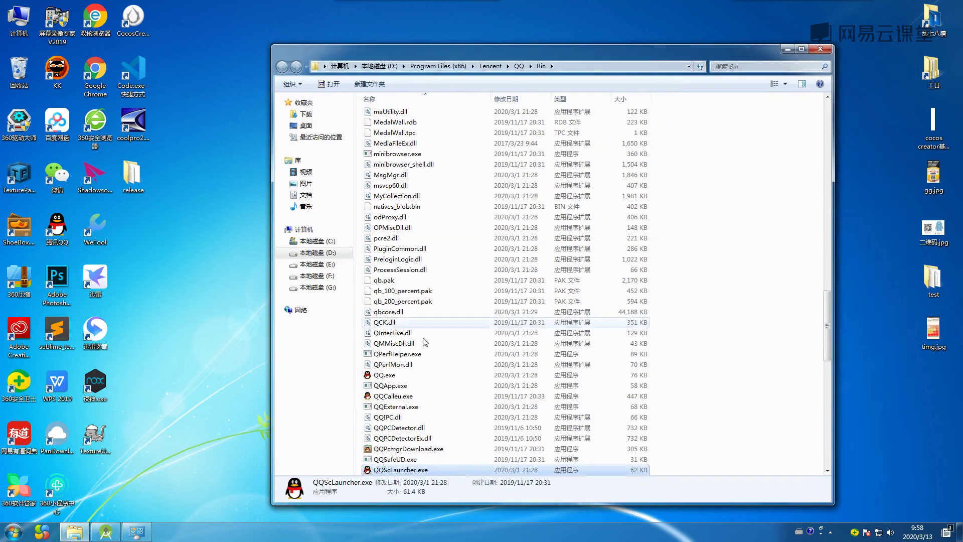
{"action": "double_click", "coordinate": [393, 377]}
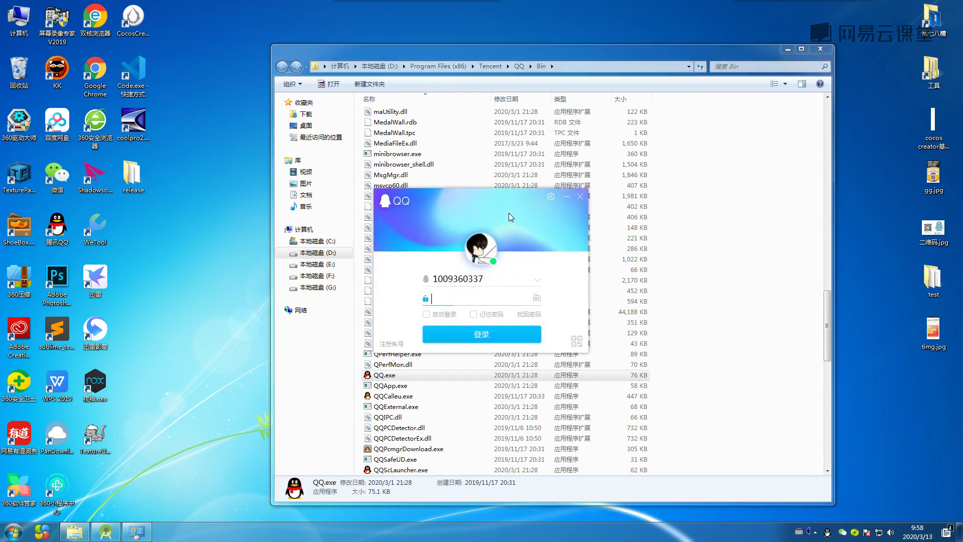
{"action": "left_click", "coordinate": [578, 199]}
{"action": "right_click", "coordinate": [38, 12]}
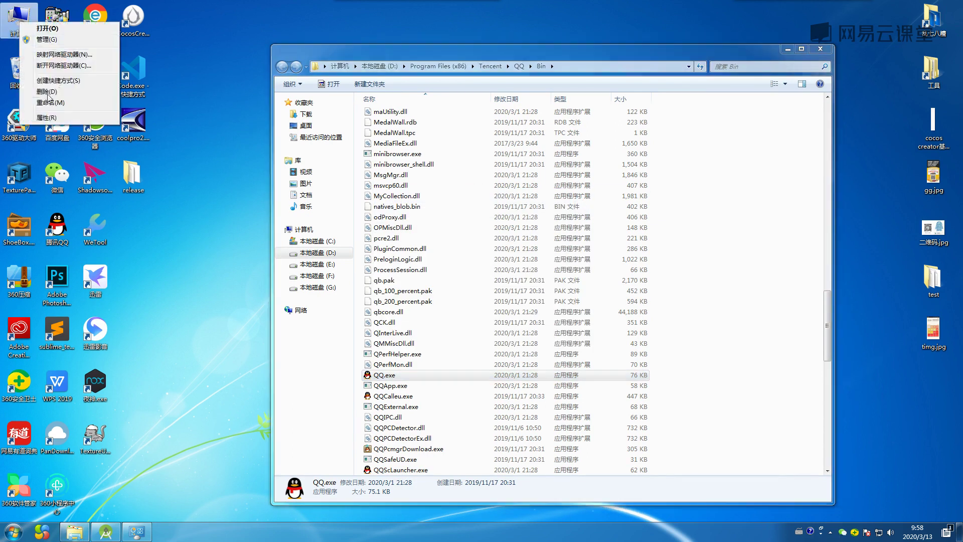
{"action": "left_click", "coordinate": [133, 122]}
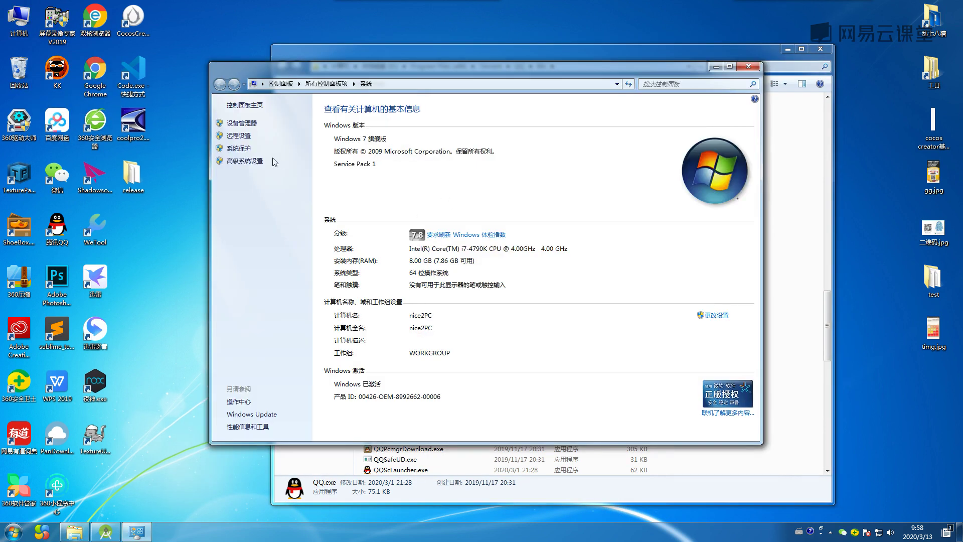
Open Environment Variables from Advanced system settings and edit the system Path variable.
{"action": "left_click", "coordinate": [234, 160]}
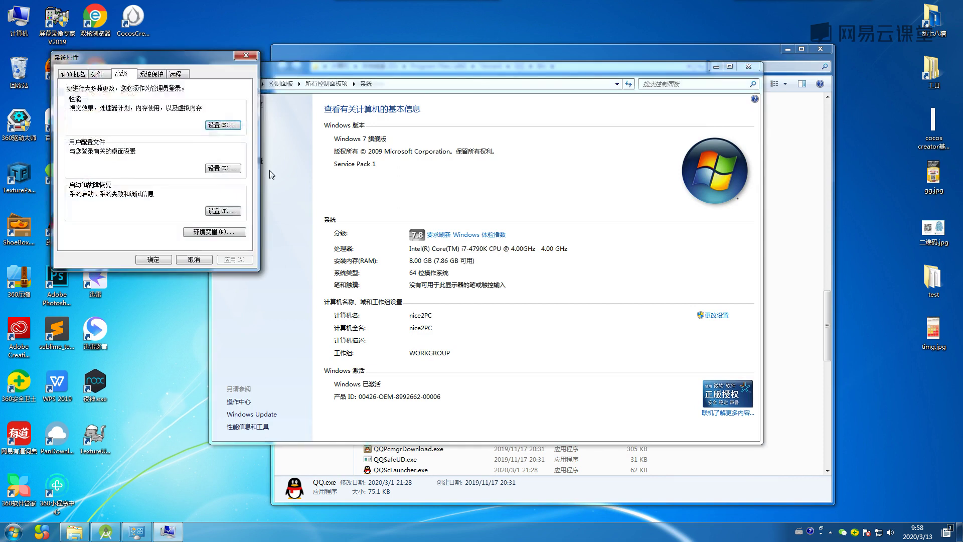
{"action": "left_click", "coordinate": [213, 231]}
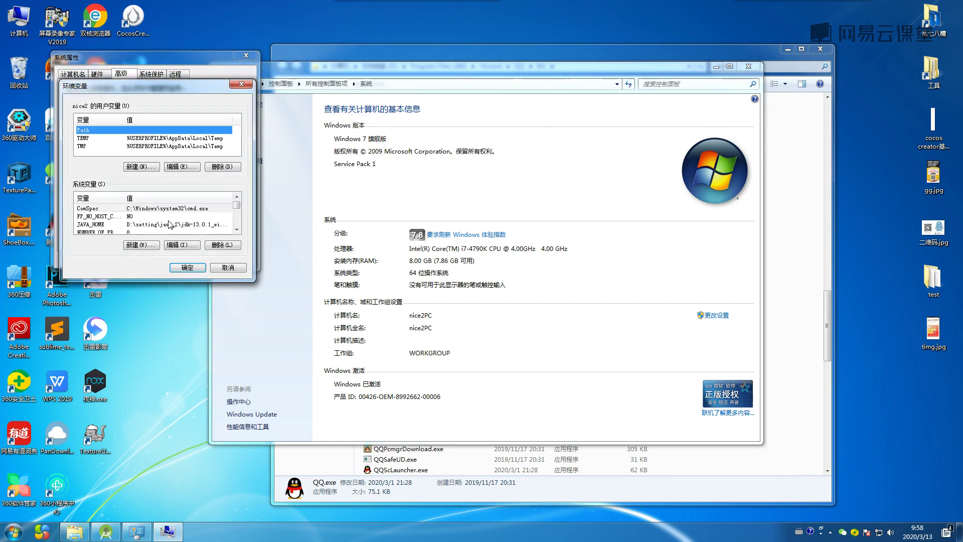
{"action": "left_click_drag", "start_coordinate": [195, 83], "coordinate": [224, 63]}
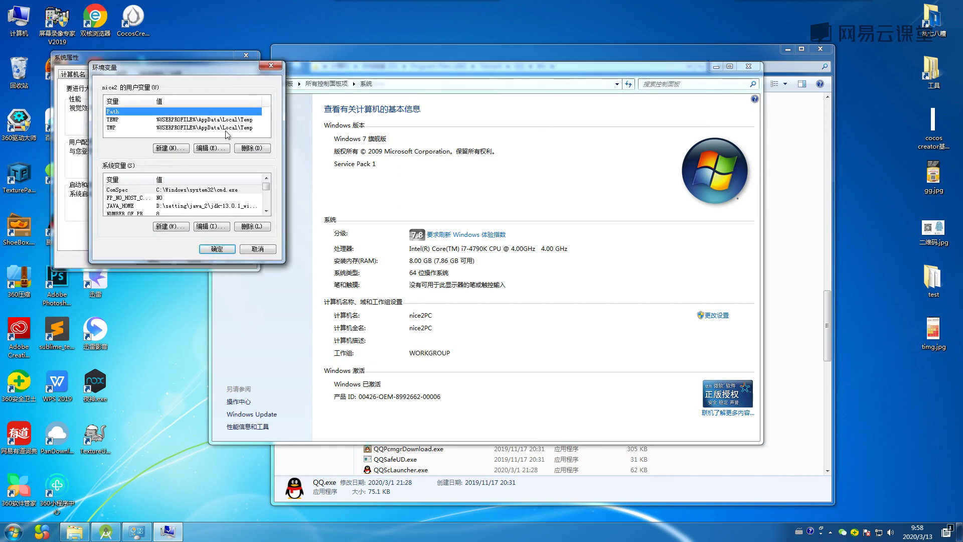
{"action": "scroll", "coordinate": [267, 193], "scroll_direction": "down", "scroll_amount": 1}
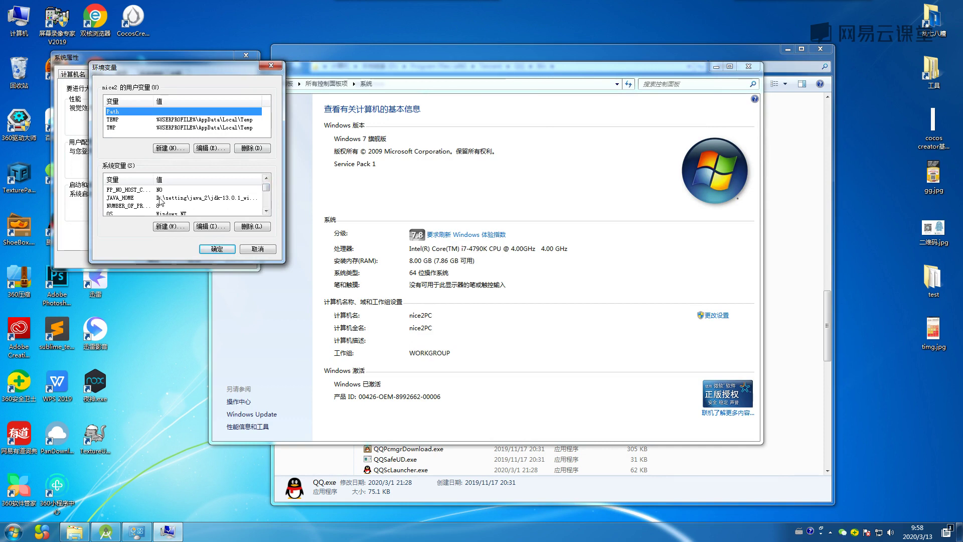
{"action": "left_click_drag", "start_coordinate": [267, 192], "coordinate": [266, 196]}
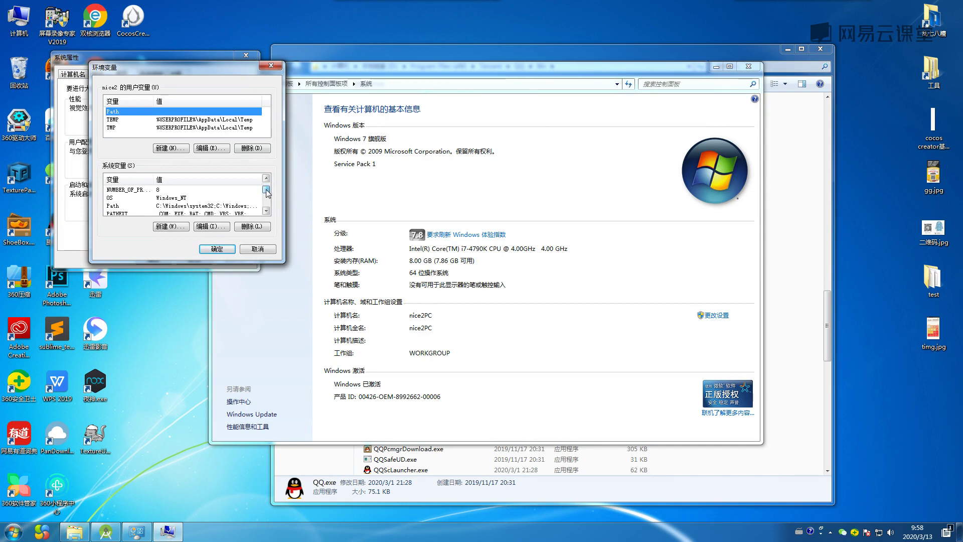
{"action": "left_click", "coordinate": [202, 206]}
{"action": "double_click", "coordinate": [201, 206]}
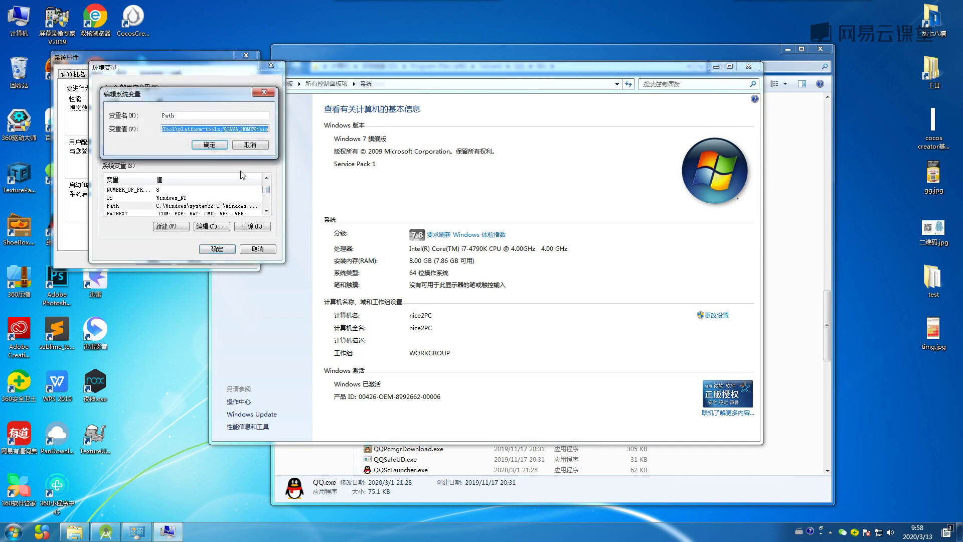
Append ';' plus the copied D:\Program Files (x86)\Tencent\QQ\Bin path to Path and save.
{"action": "left_click", "coordinate": [267, 128]}
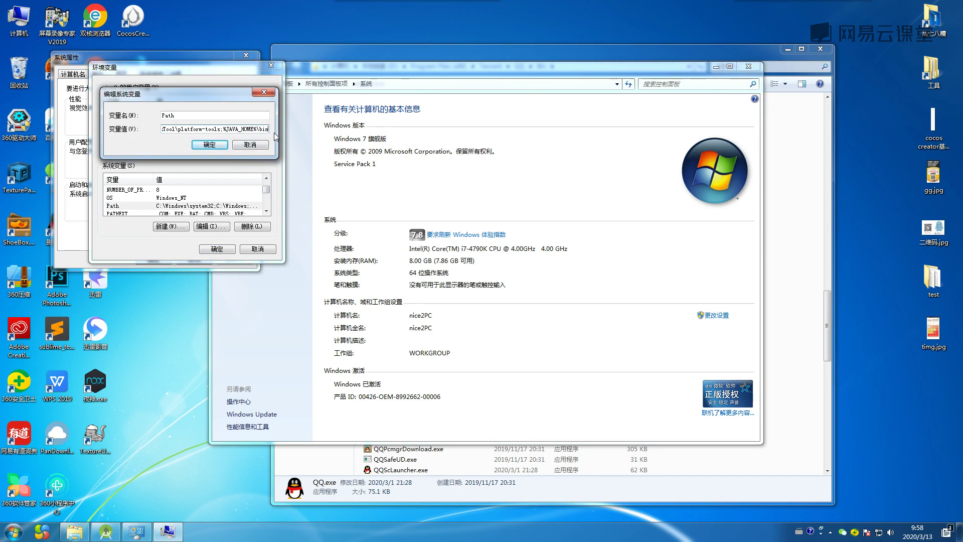
{"action": "type", "text": ";"}
{"action": "key", "text": "BackSpace"}
{"action": "type", "text": ";"}
{"action": "left_click", "coordinate": [313, 459]}
{"action": "left_click", "coordinate": [564, 65]}
{"action": "key", "text": "ctrl+c"}
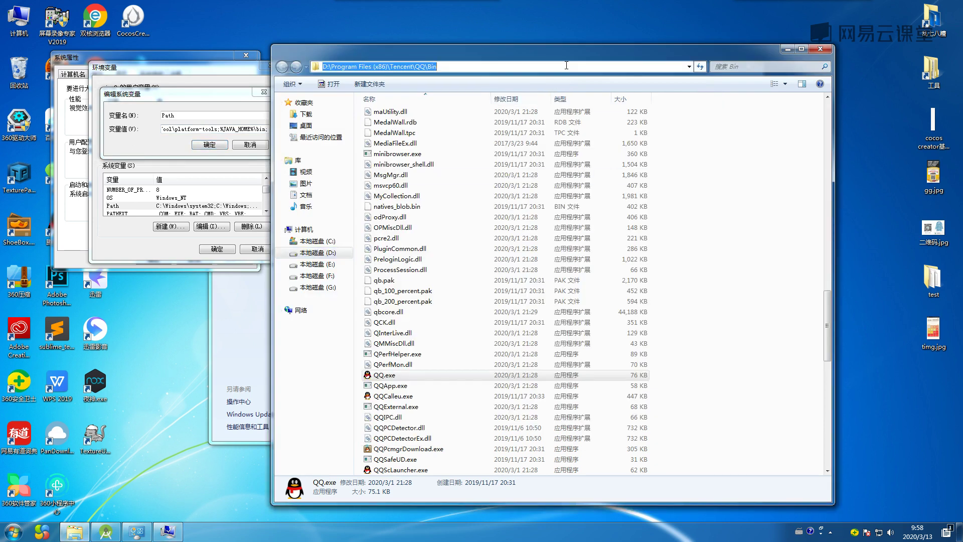
{"action": "left_click", "coordinate": [268, 129]}
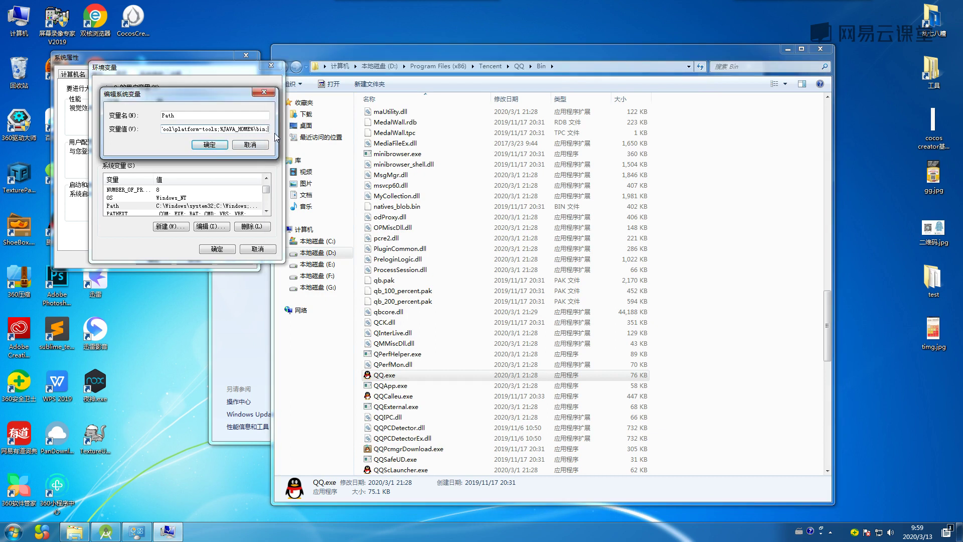
{"action": "key", "text": "ctrl+v"}
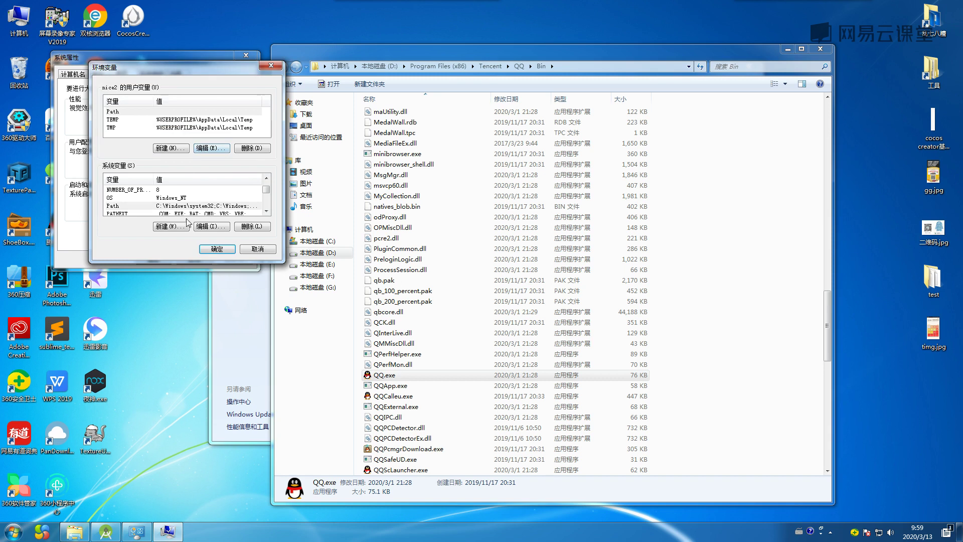
{"action": "left_click", "coordinate": [207, 248]}
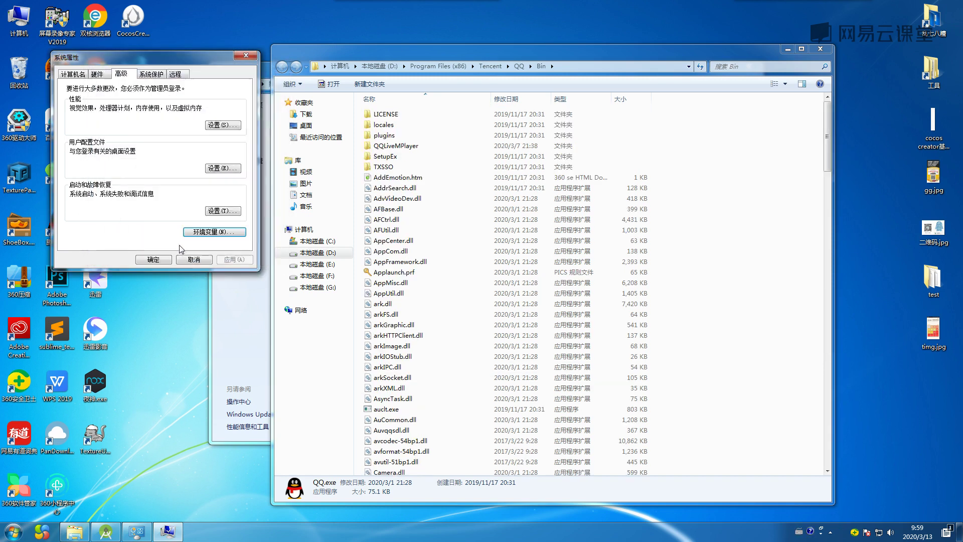
{"action": "left_click", "coordinate": [162, 258]}
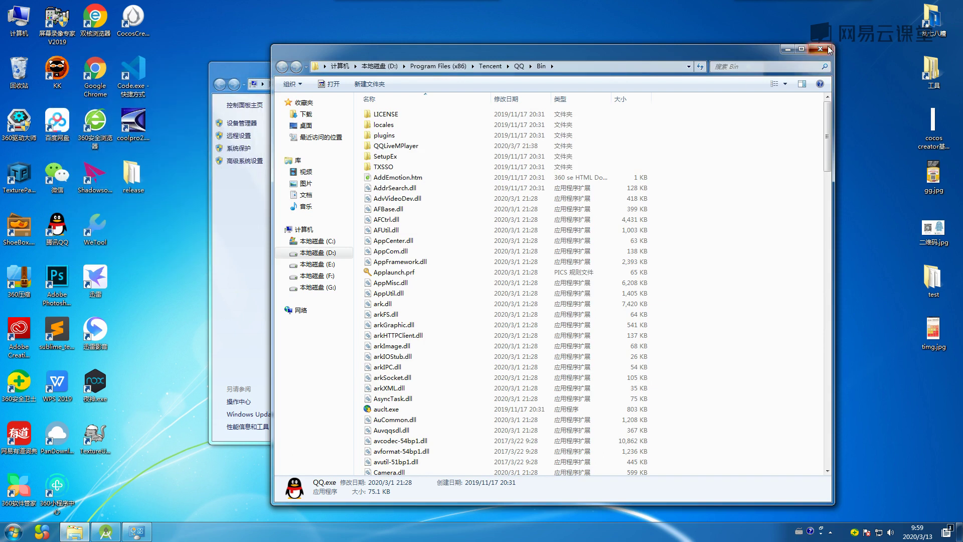
Close the QQ Bin and System windows and open Command Prompt from a cmd search.
{"action": "left_click", "coordinate": [820, 48]}
{"action": "left_click", "coordinate": [737, 74]}
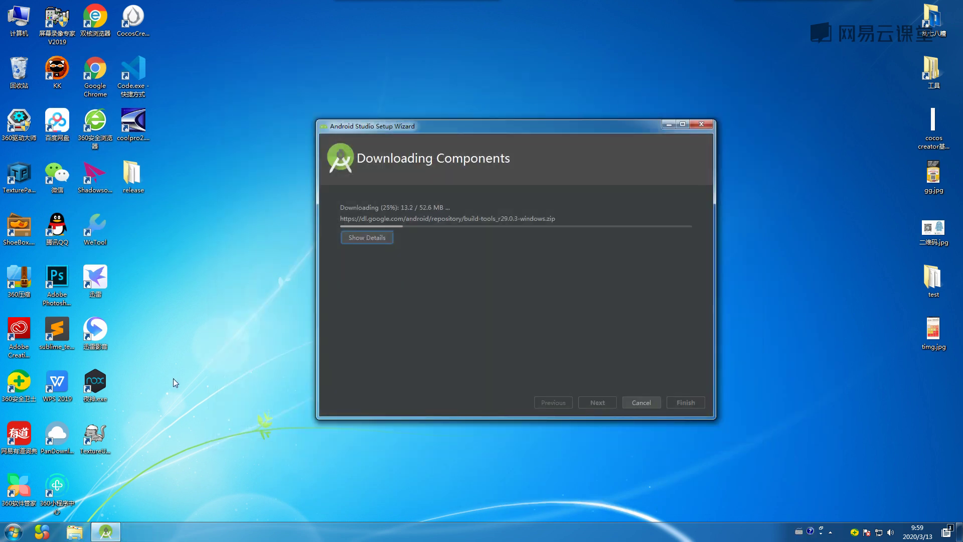
{"action": "left_click", "coordinate": [14, 531]}
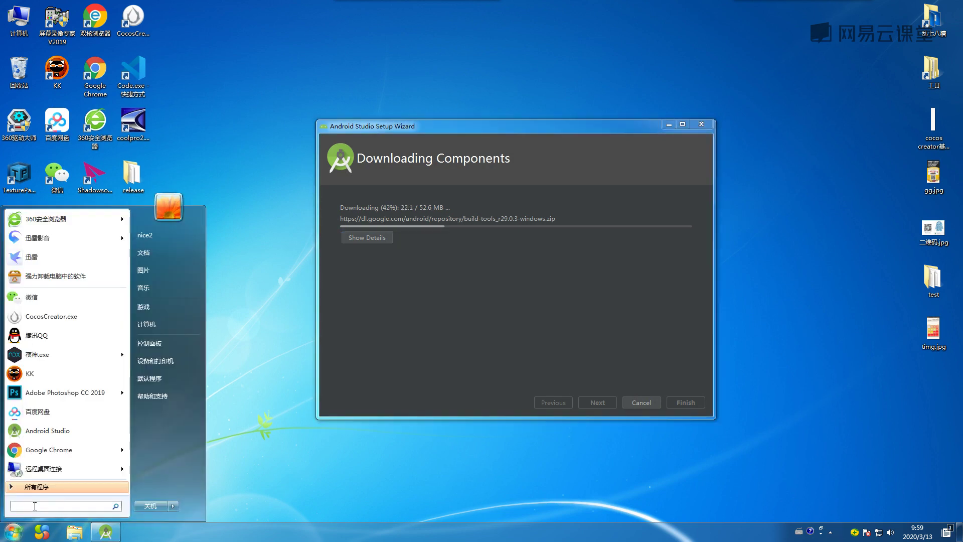
{"action": "type", "text": "cmd"}
{"action": "key", "text": "Escape"}
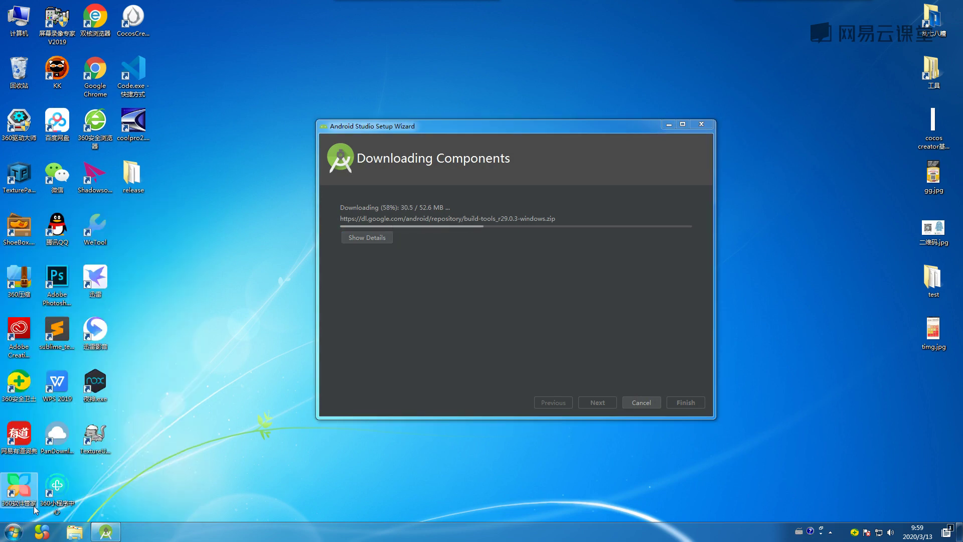
Run qq to confirm the QQ login window opens, then close it and the console.
{"action": "type", "text": "qq"}
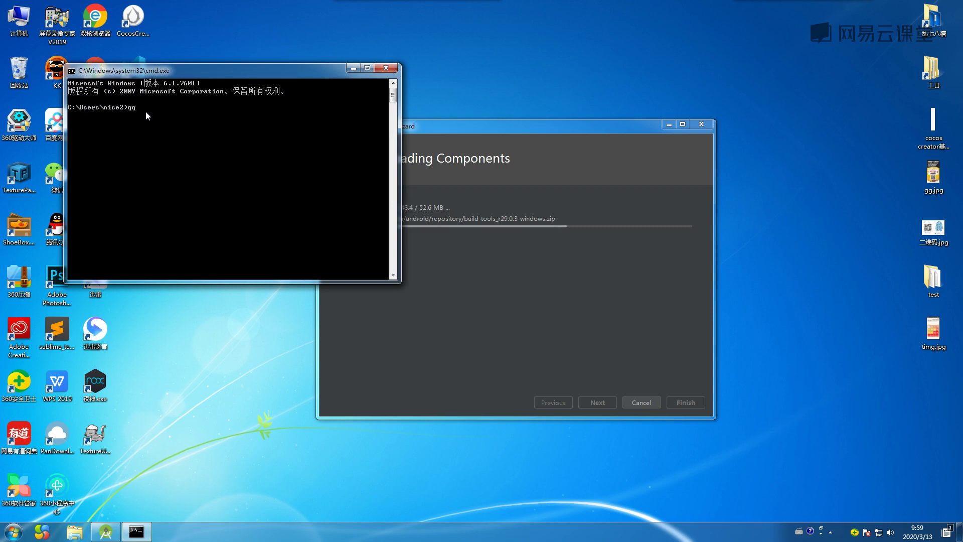
{"action": "key", "text": "Return"}
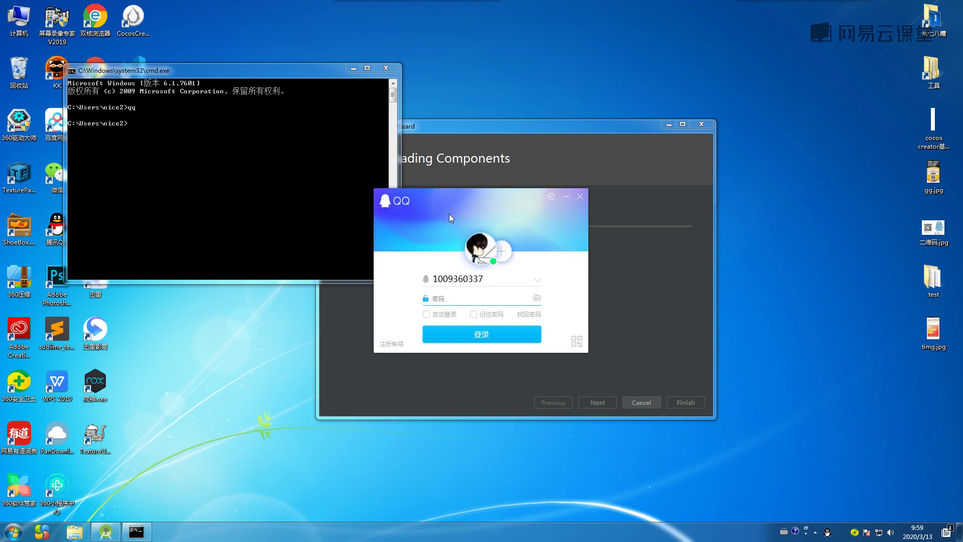
{"action": "left_click", "coordinate": [580, 197]}
{"action": "left_click", "coordinate": [393, 70]}
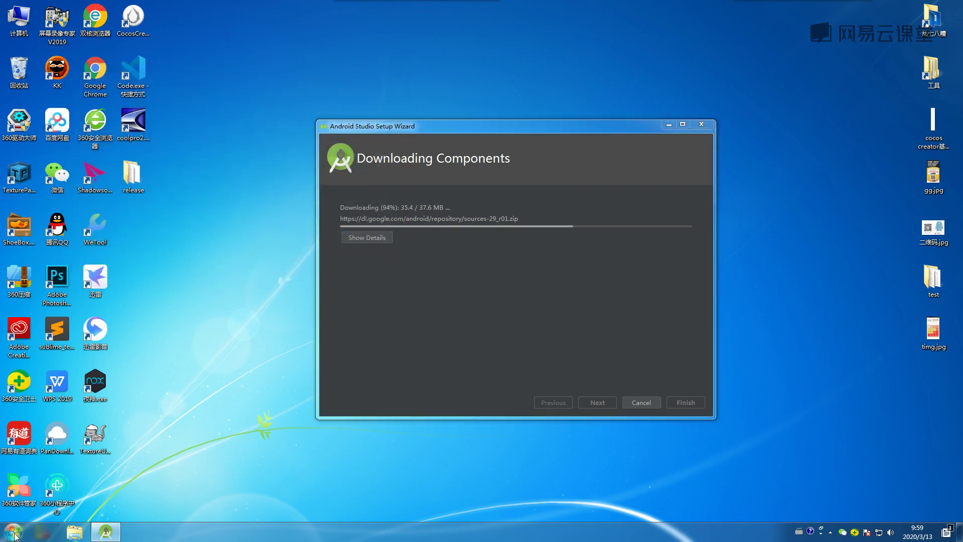
Open Command Prompt from a cmd search and run java to check it is available.
{"action": "left_click", "coordinate": [14, 533]}
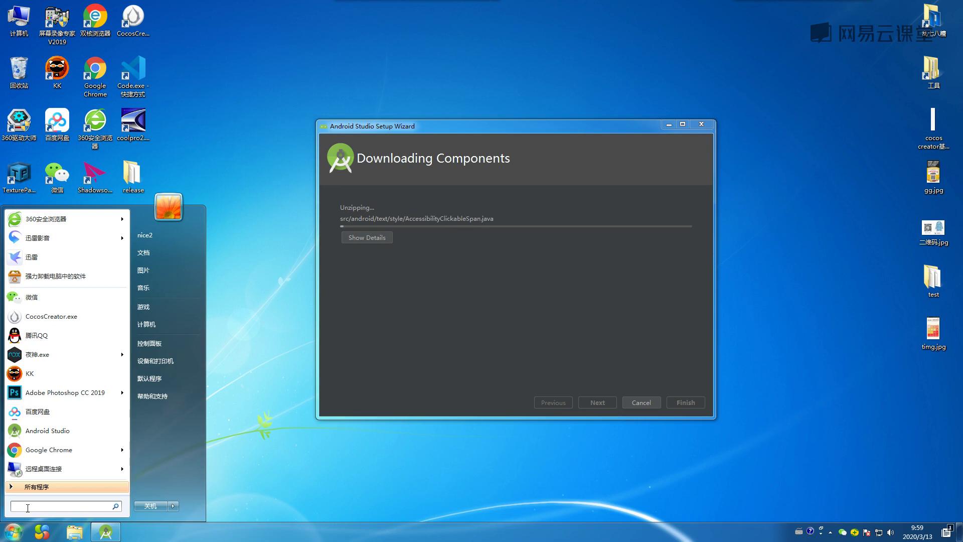
{"action": "type", "text": "cmd"}
{"action": "key", "text": "Return"}
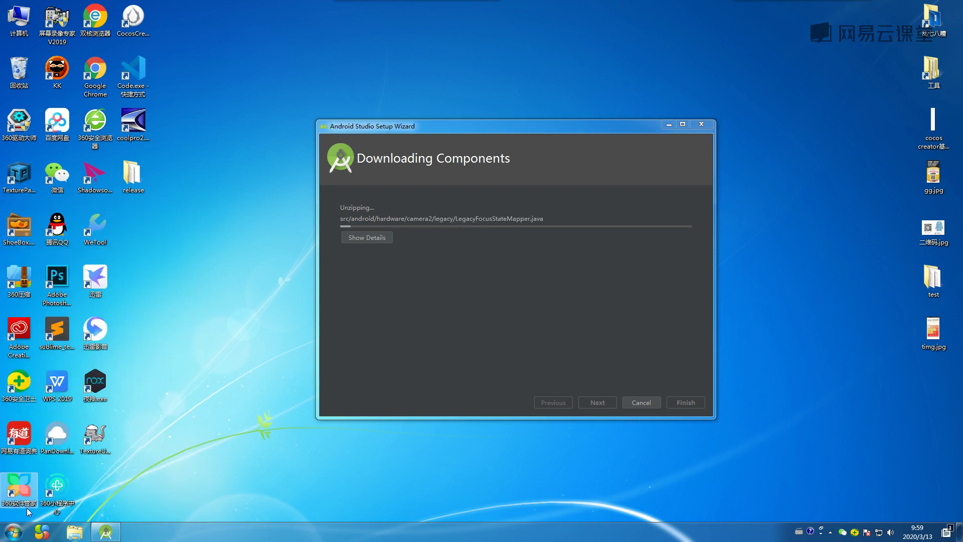
{"action": "key", "text": "super"}
{"action": "type", "text": "cmd"}
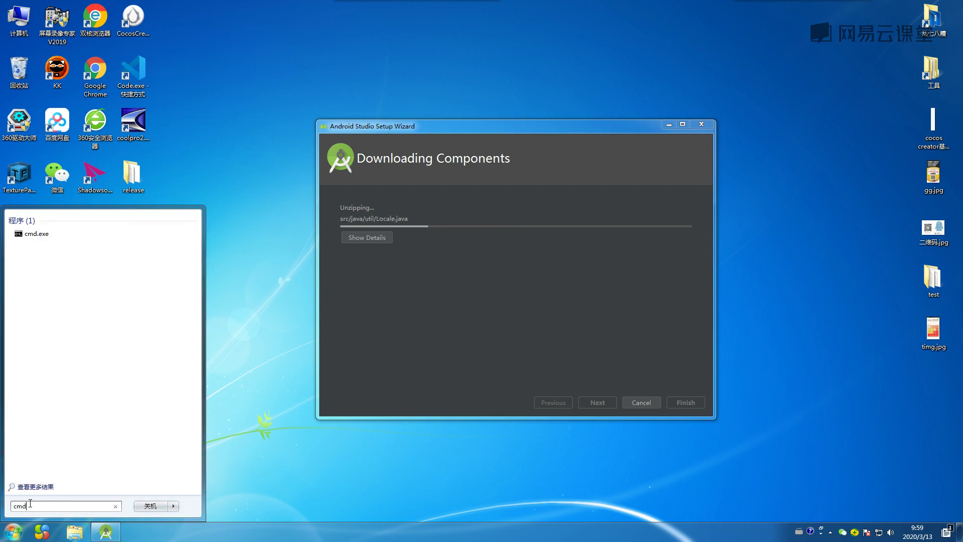
{"action": "key", "text": "Return"}
{"action": "type", "text": "java"}
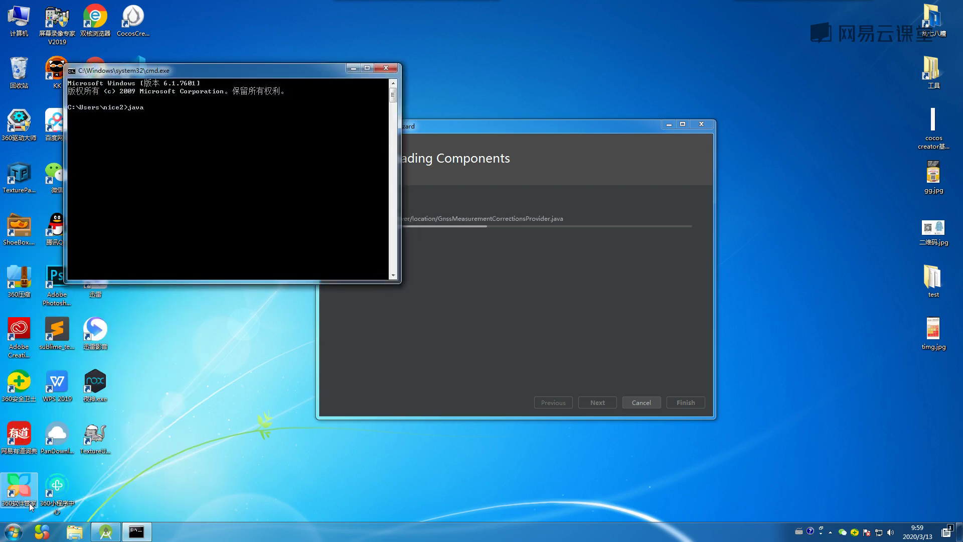
{"action": "key", "text": "Return"}
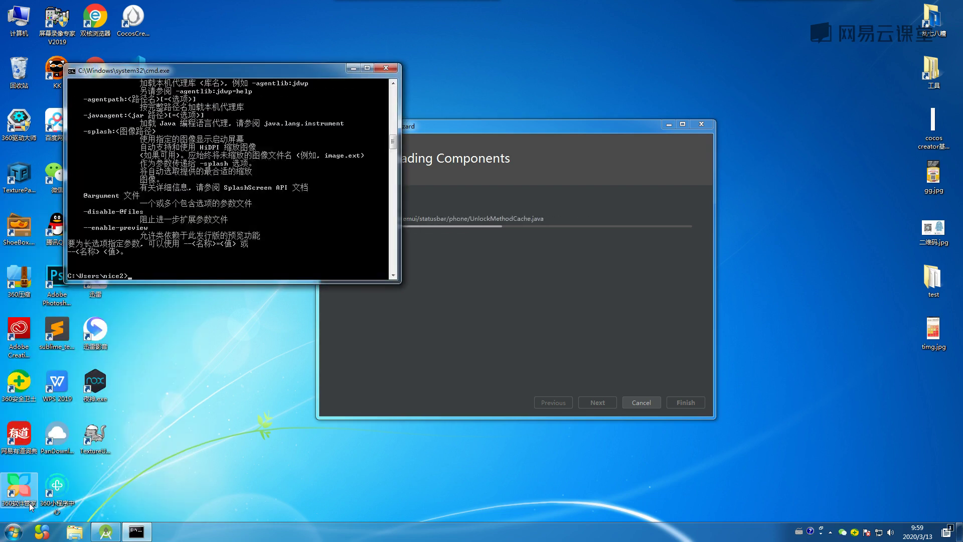
Scroll the java help, close the console, and open the Computer window.
{"action": "scroll", "coordinate": [265, 207], "scroll_direction": "up", "scroll_amount": 10}
{"action": "scroll", "coordinate": [265, 206], "scroll_direction": "up", "scroll_amount": 8}
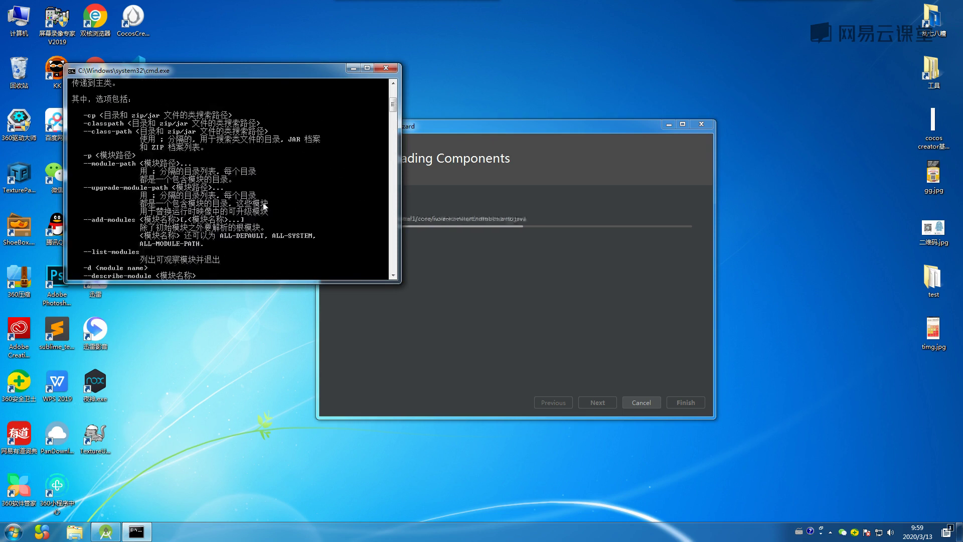
{"action": "left_click", "coordinate": [386, 69]}
{"action": "double_click", "coordinate": [17, 20]}
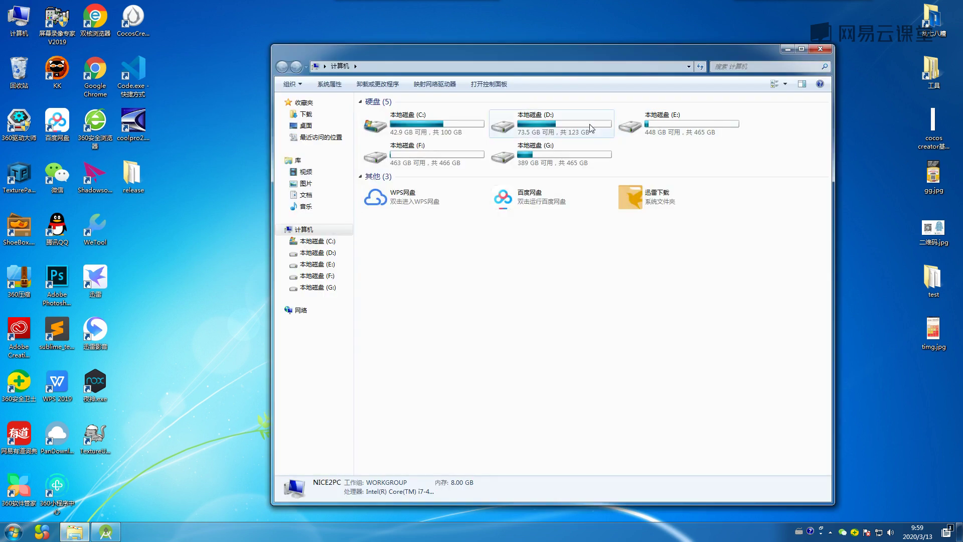
Browse D:\setting\java_2\jdk-13.0.1_windows-x64_bin\jdk-13.0.1\bin, scroll its files, then close Explorer.
{"action": "left_click", "coordinate": [558, 127]}
{"action": "double_click", "coordinate": [558, 127]}
{"action": "left_click", "coordinate": [387, 190]}
{"action": "double_click", "coordinate": [387, 190]}
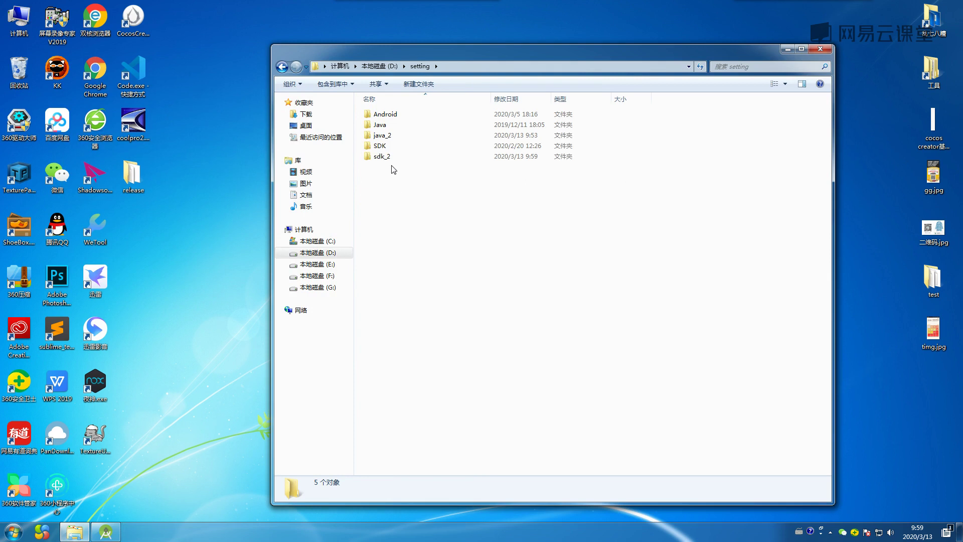
{"action": "double_click", "coordinate": [390, 136]}
{"action": "double_click", "coordinate": [402, 114]}
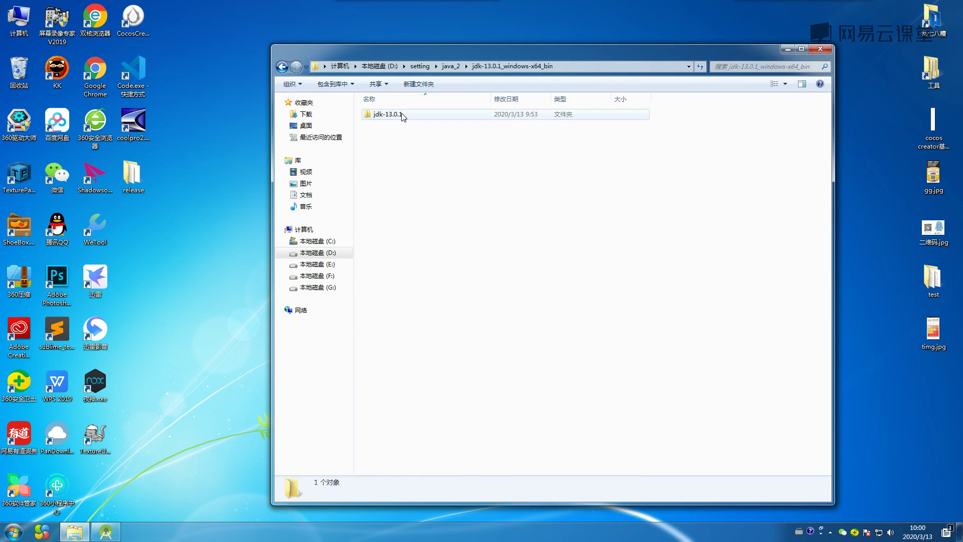
{"action": "double_click", "coordinate": [402, 115]}
{"action": "double_click", "coordinate": [401, 115]}
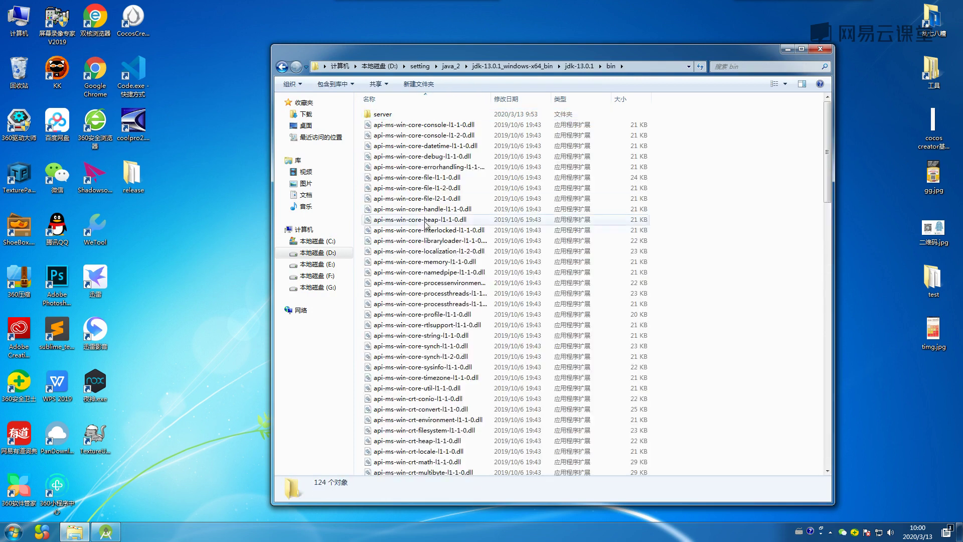
{"action": "scroll", "coordinate": [427, 237], "scroll_direction": "down", "scroll_amount": 15}
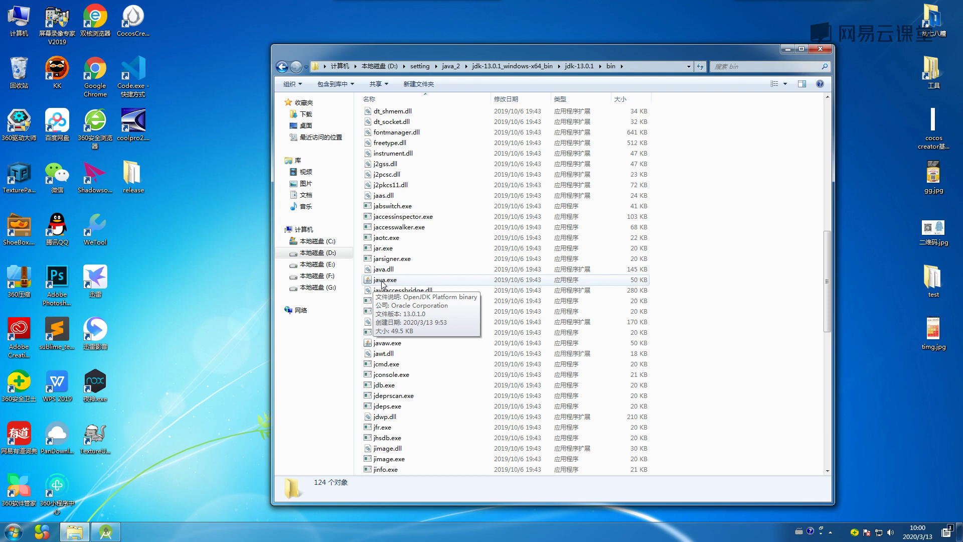
{"action": "scroll", "coordinate": [401, 281], "scroll_direction": "down", "scroll_amount": 3}
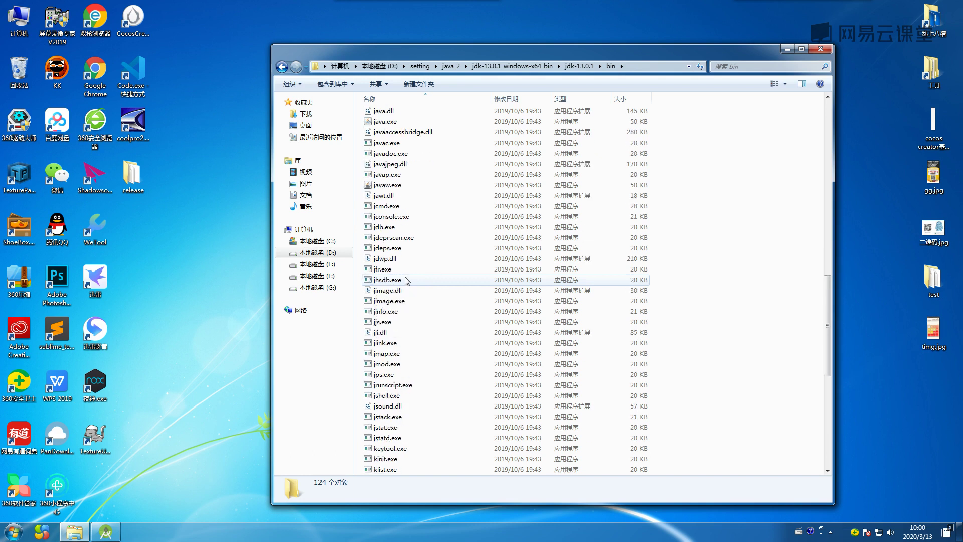
{"action": "scroll", "coordinate": [406, 281], "scroll_direction": "up", "scroll_amount": 4}
{"action": "left_click", "coordinate": [822, 49]}
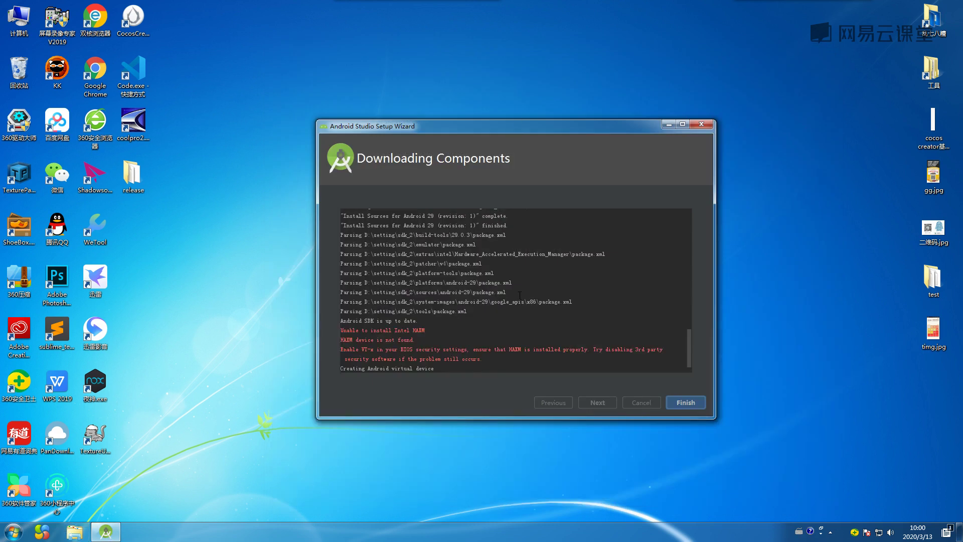
Review the setup log showing Nexus_5X_API_29_x86 created and finish the setup wizard.
{"action": "left_click_drag", "start_coordinate": [543, 126], "coordinate": [485, 129]}
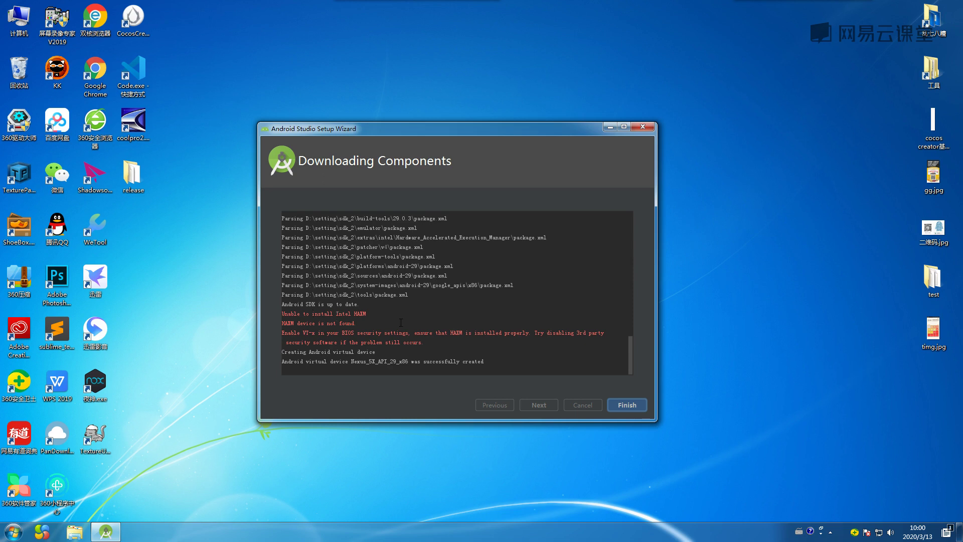
{"action": "scroll", "coordinate": [401, 322], "scroll_direction": "up", "scroll_amount": 5}
{"action": "scroll", "coordinate": [400, 323], "scroll_direction": "down", "scroll_amount": 5}
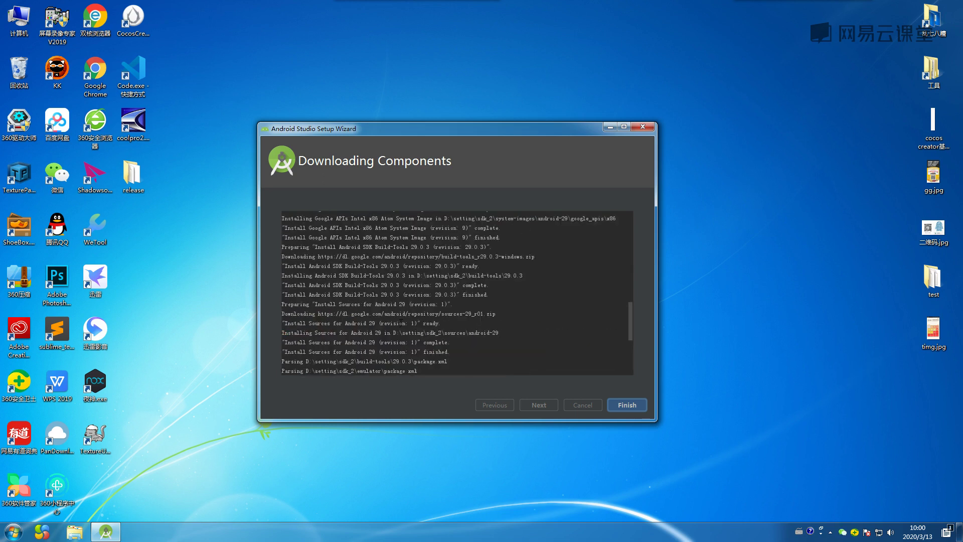
{"action": "left_click", "coordinate": [624, 405]}
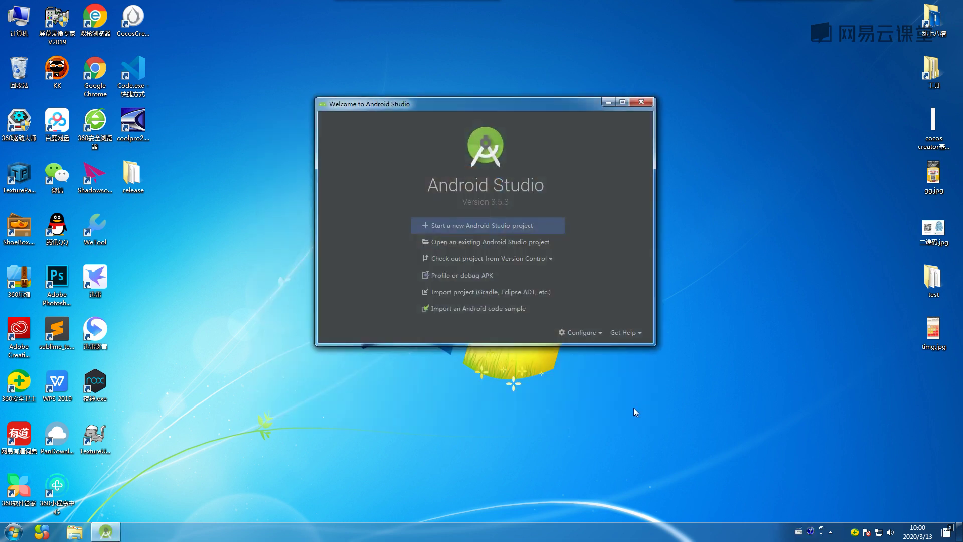
Create a new Basic Activity project and replace the name My Application with test.
{"action": "left_click", "coordinate": [471, 227]}
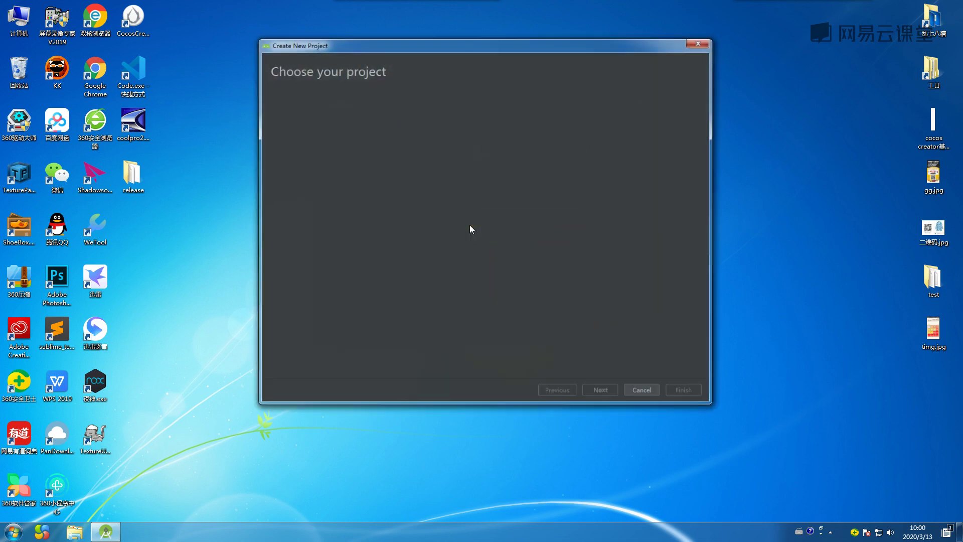
{"action": "left_click", "coordinate": [433, 182]}
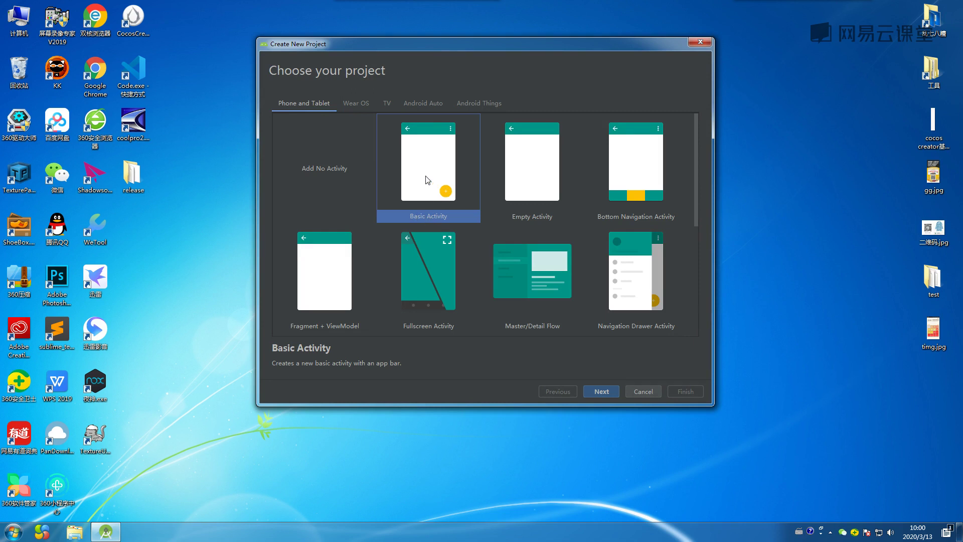
{"action": "left_click", "coordinate": [598, 391]}
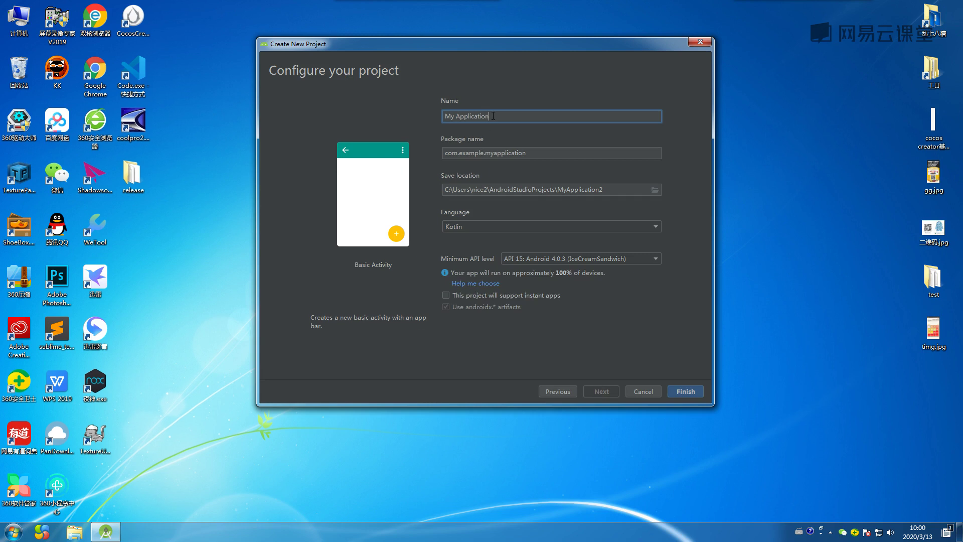
{"action": "left_click_drag", "start_coordinate": [488, 116], "coordinate": [444, 115]}
{"action": "type", "text": "test"}
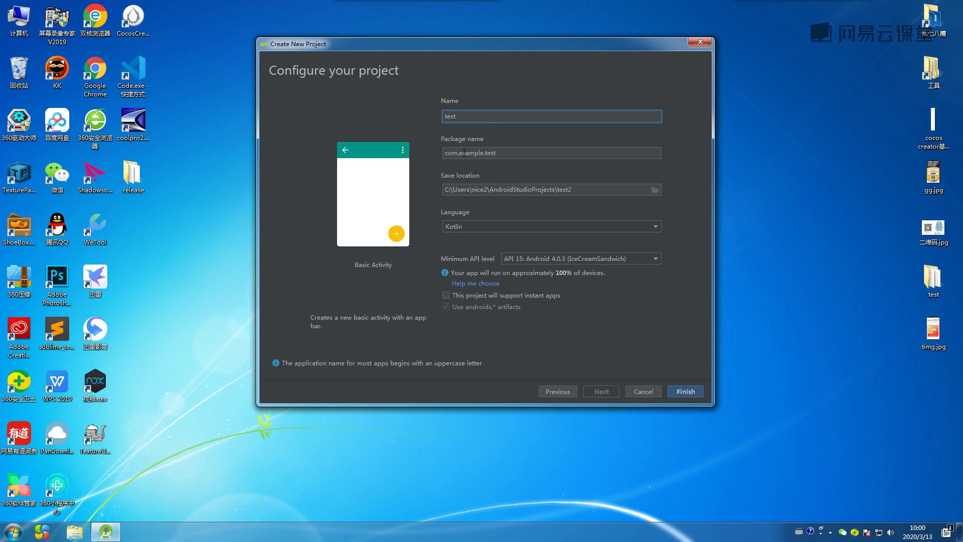
Create a new Desktop folder named test_2 from the save location browser.
{"action": "left_click", "coordinate": [654, 189]}
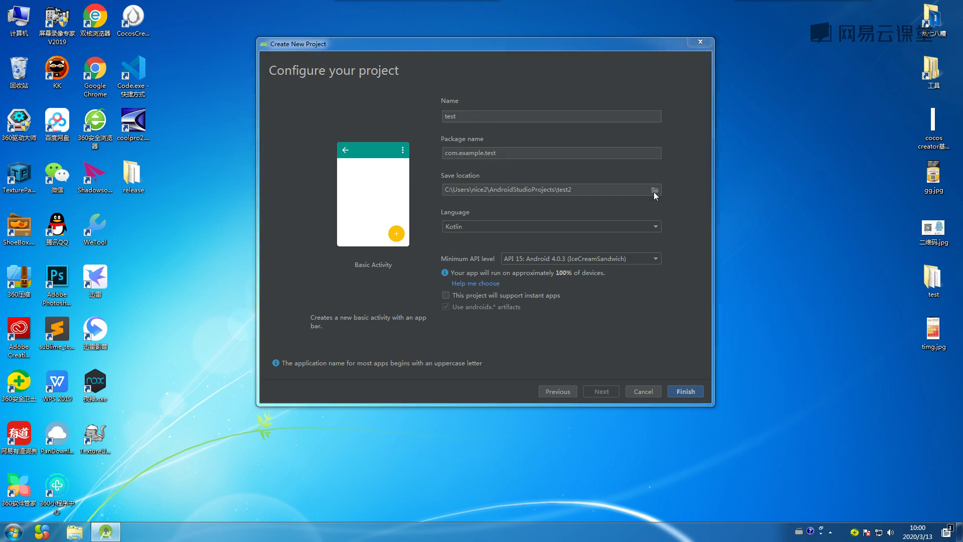
{"action": "right_click", "coordinate": [150, 231]}
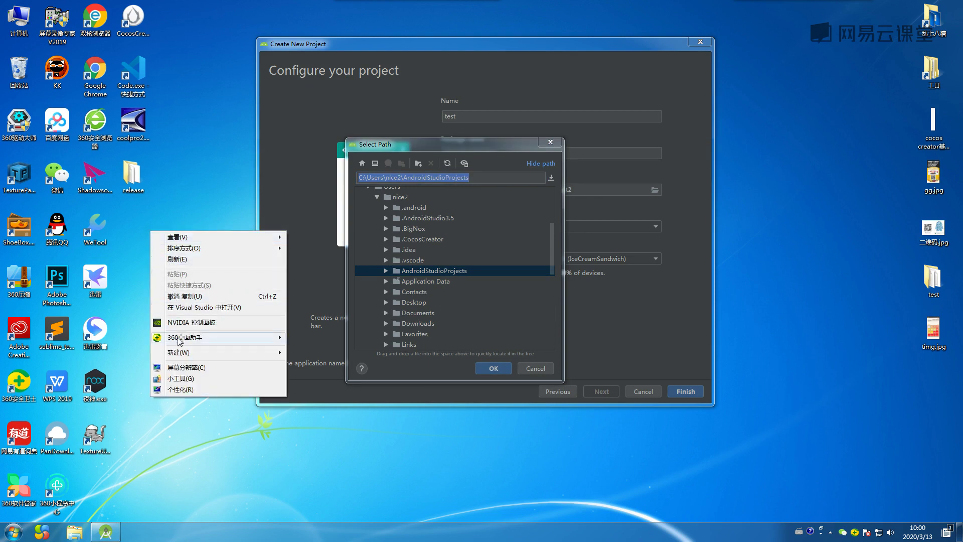
{"action": "mouse_move", "coordinate": [206, 352]}
{"action": "left_click", "coordinate": [303, 353]}
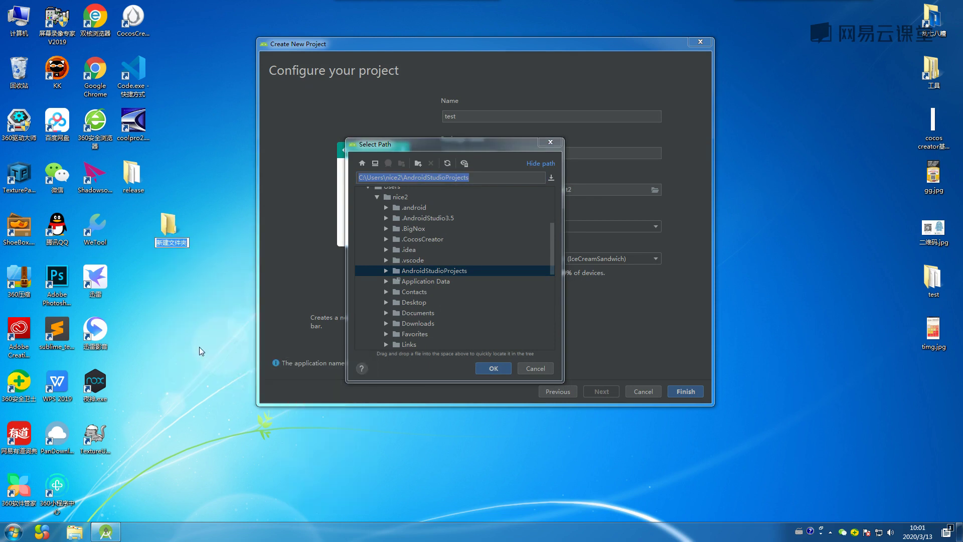
{"action": "type", "text": "test"}
{"action": "key", "text": "Return"}
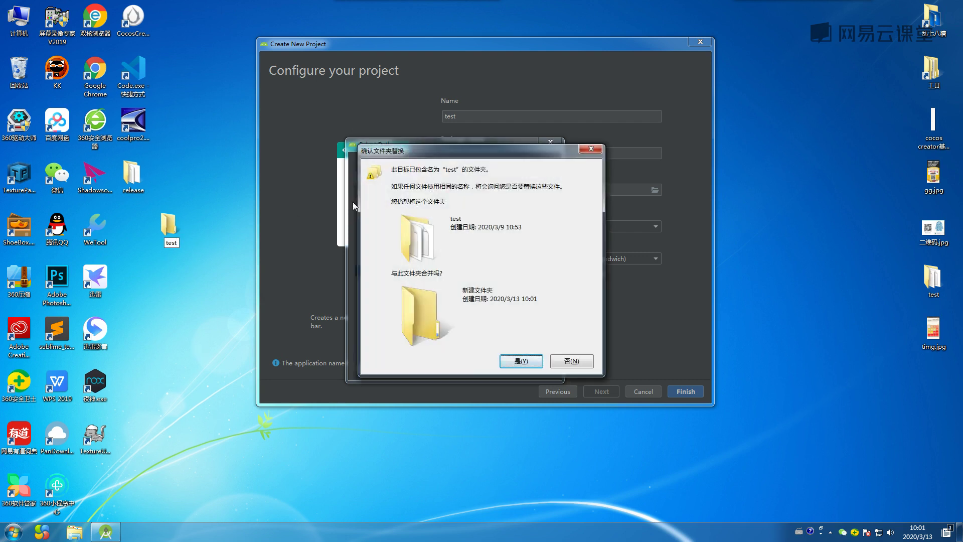
{"action": "left_click", "coordinate": [596, 153]}
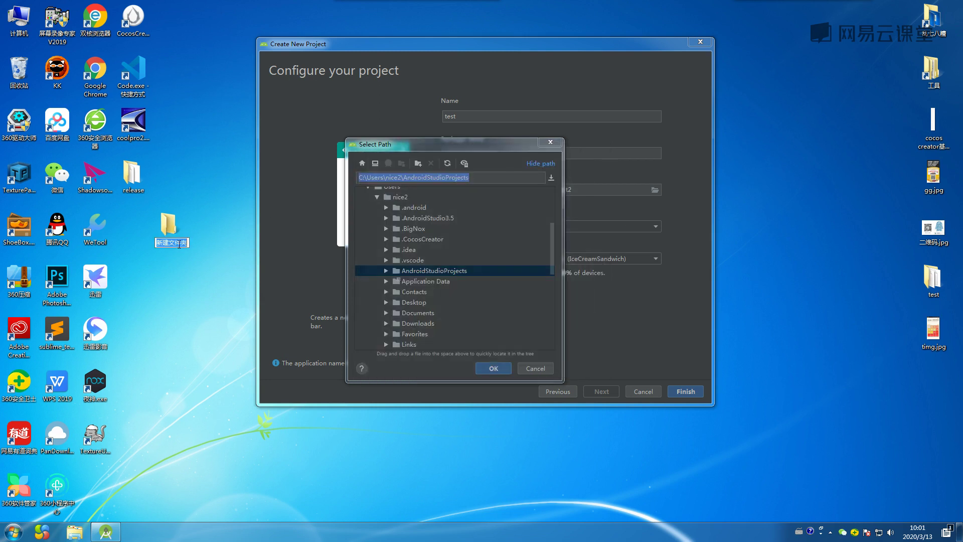
{"action": "type", "text": "test_ 2"}
{"action": "key", "text": "Return"}
Select Desktop\test_2 as the save location, set the language to Java, and create the project.
{"action": "left_click_drag", "start_coordinate": [169, 236], "coordinate": [132, 230]}
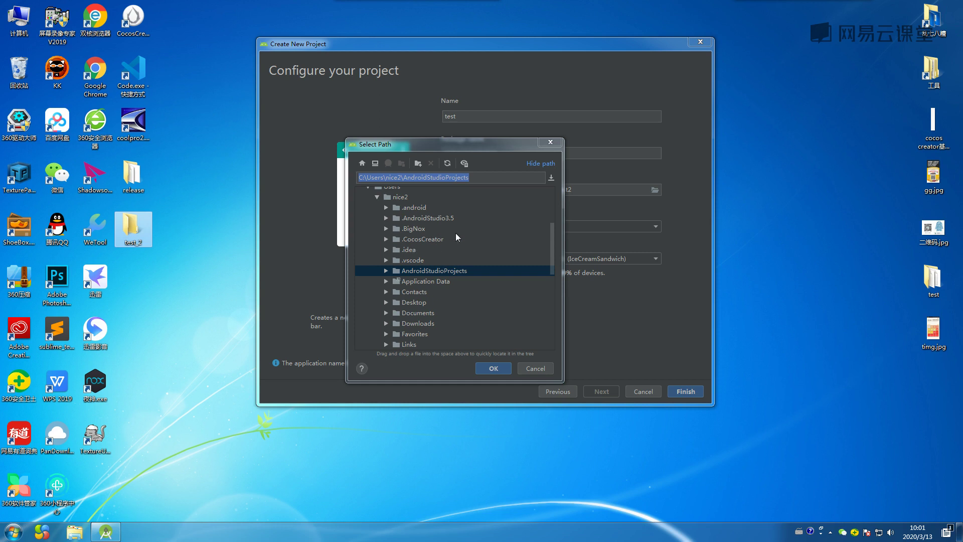
{"action": "left_click", "coordinate": [374, 163]}
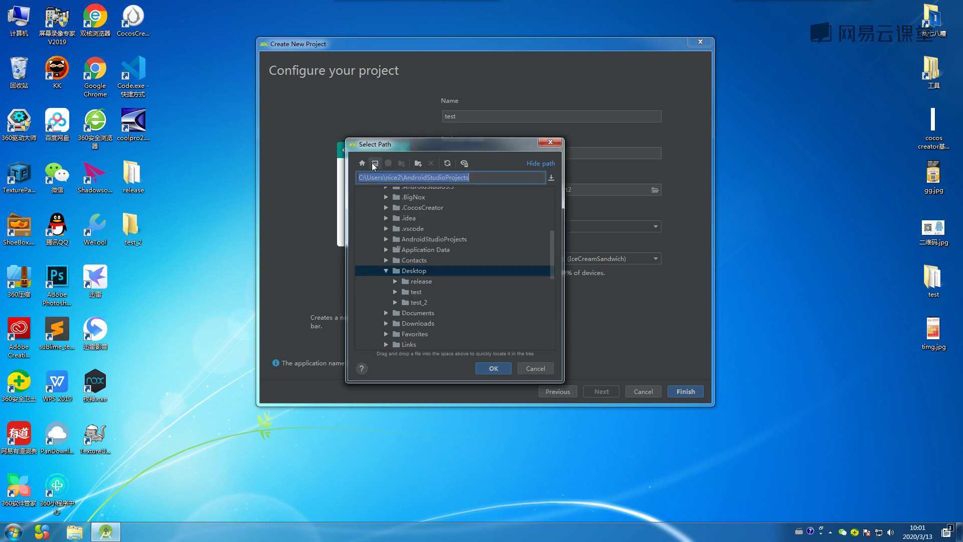
{"action": "left_click", "coordinate": [424, 301]}
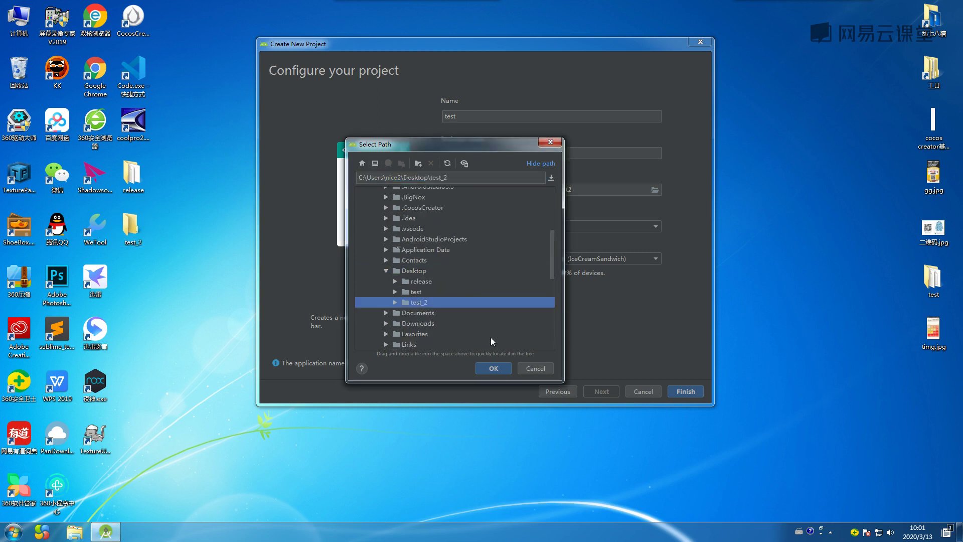
{"action": "left_click", "coordinate": [494, 368]}
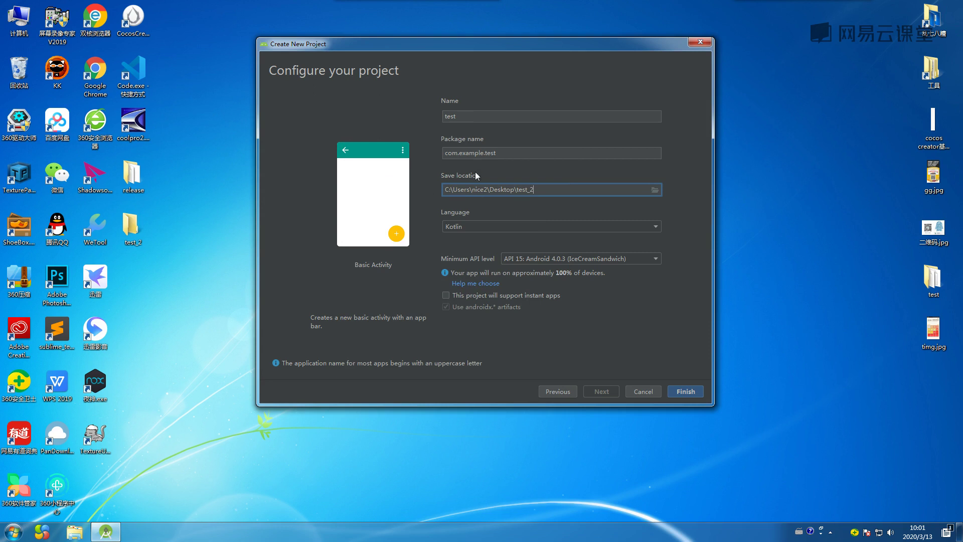
{"action": "left_click", "coordinate": [473, 226]}
{"action": "left_click", "coordinate": [453, 248]}
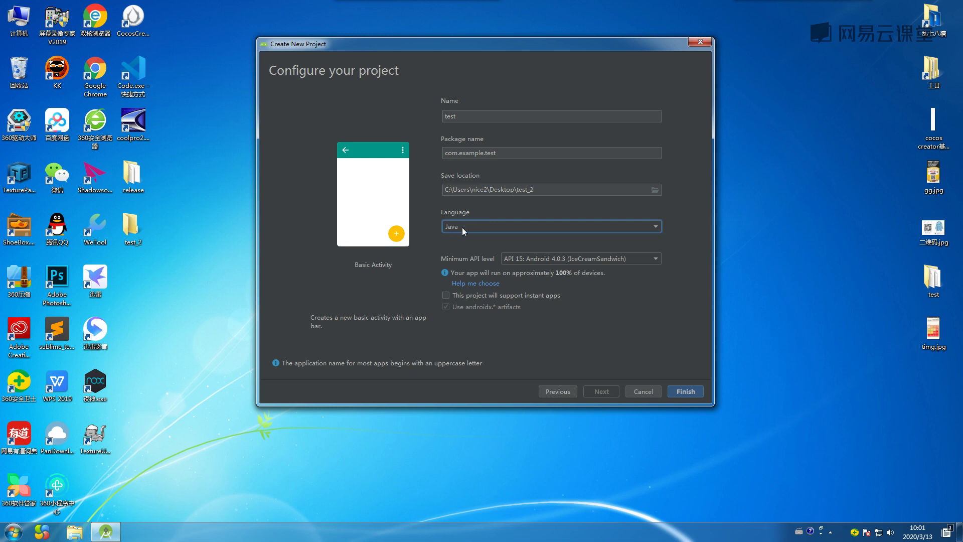
{"action": "left_click", "coordinate": [681, 392]}
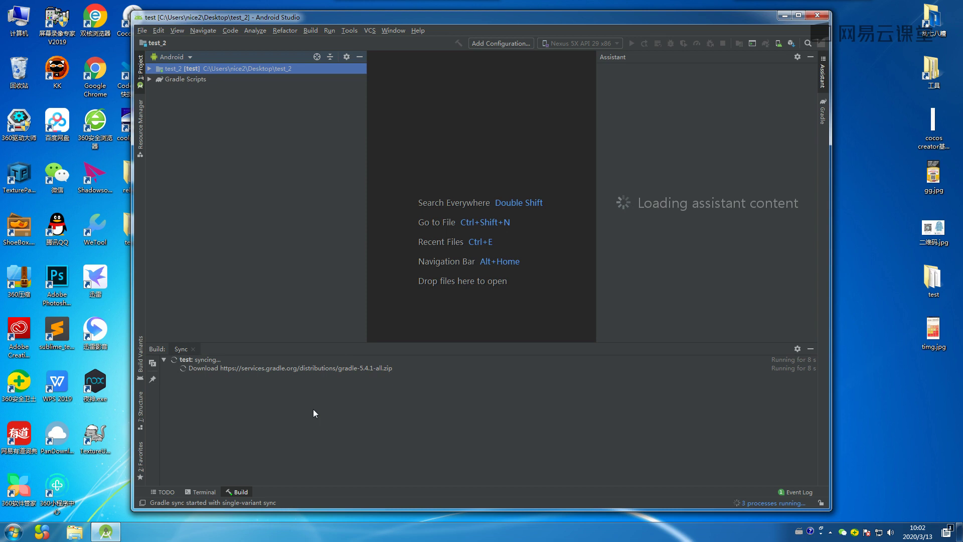
Move the Android Studio window right and select the Computer desktop icon.
{"action": "left_click_drag", "start_coordinate": [455, 17], "coordinate": [494, 17]}
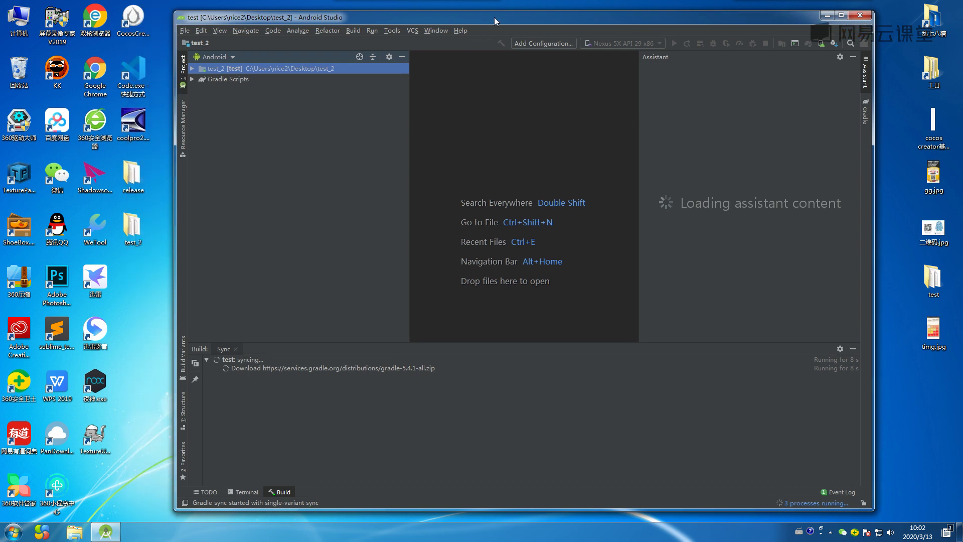
{"action": "left_click", "coordinate": [11, 24]}
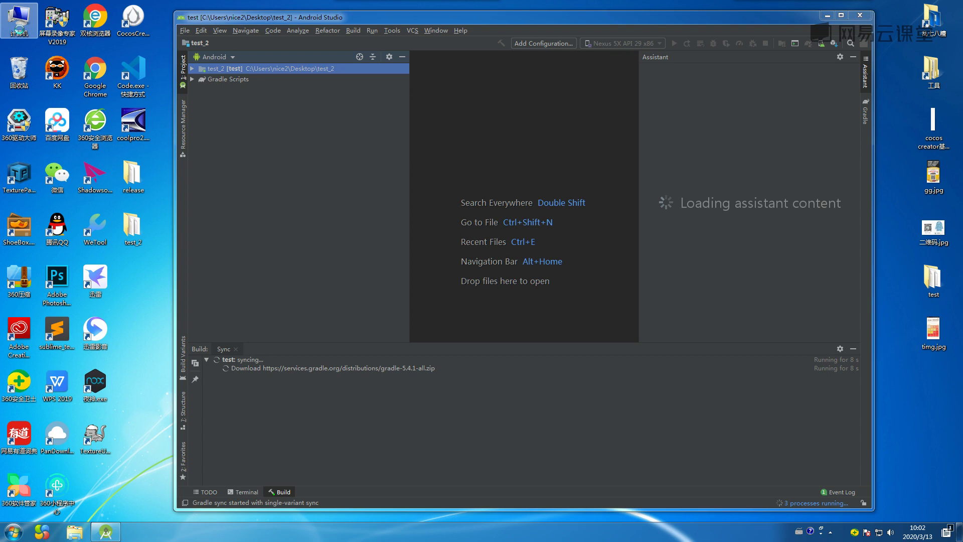
Open the Environment Variables list via the Computer icon's advanced system settings.
{"action": "right_click", "coordinate": [19, 30]}
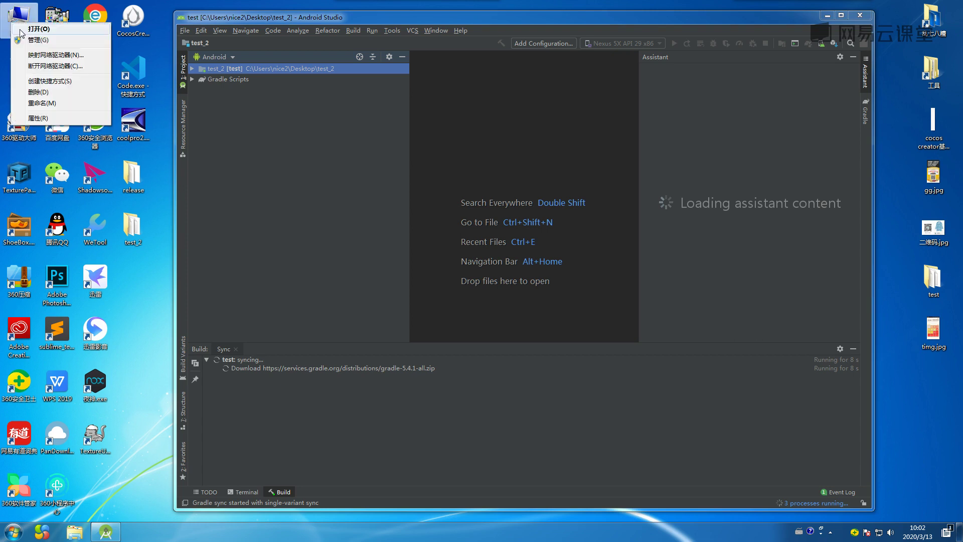
{"action": "left_click", "coordinate": [33, 118]}
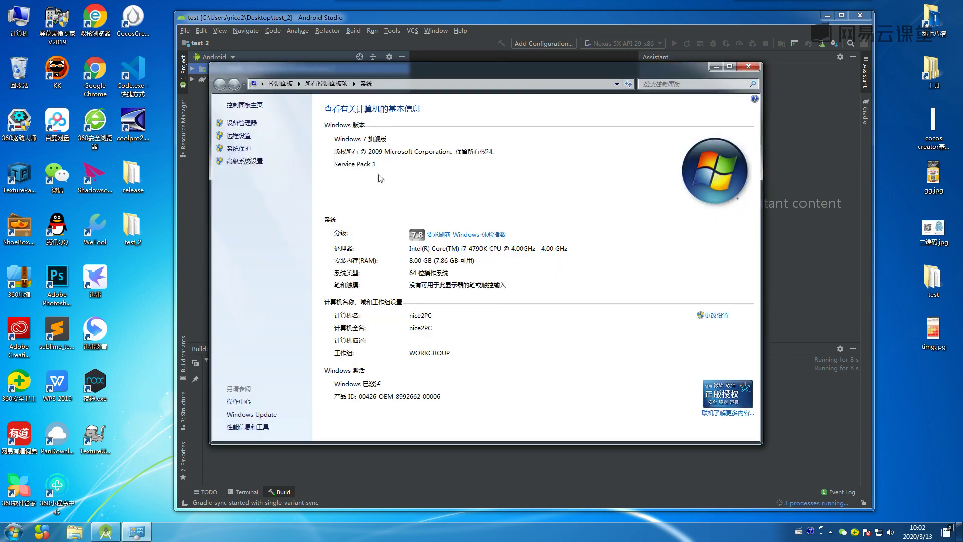
{"action": "left_click", "coordinate": [253, 161]}
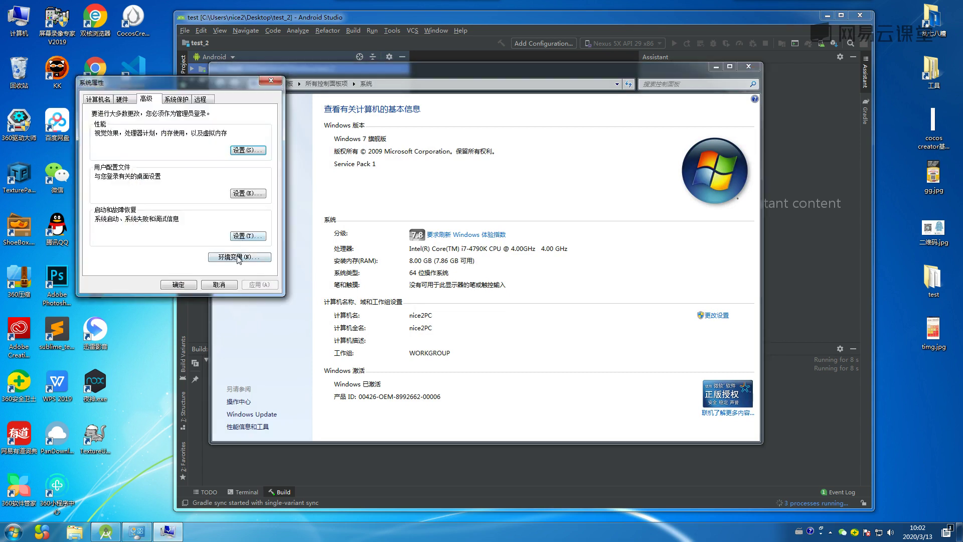
{"action": "left_click", "coordinate": [237, 257]}
{"action": "left_click", "coordinate": [175, 249]}
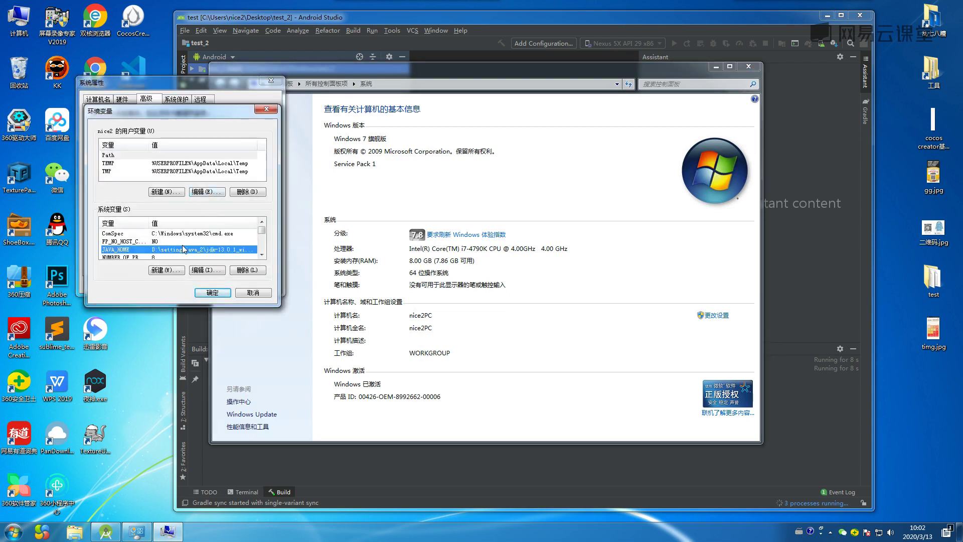
{"action": "scroll", "coordinate": [183, 244], "scroll_direction": "down", "scroll_amount": 1}
{"action": "scroll", "coordinate": [185, 244], "scroll_direction": "down", "scroll_amount": 1}
Edit the Path system variable's value, save it, and close all system settings windows.
{"action": "double_click", "coordinate": [199, 241]}
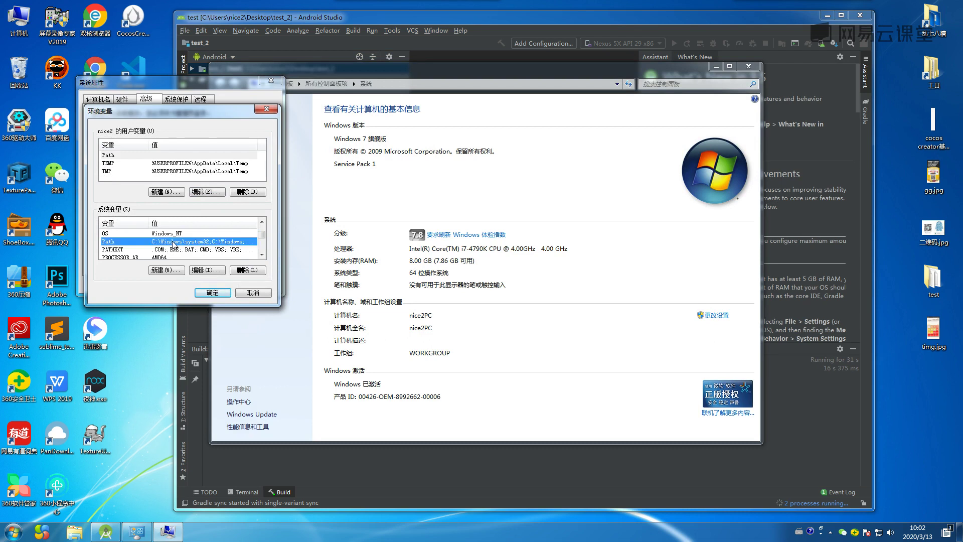
{"action": "left_click", "coordinate": [244, 173]}
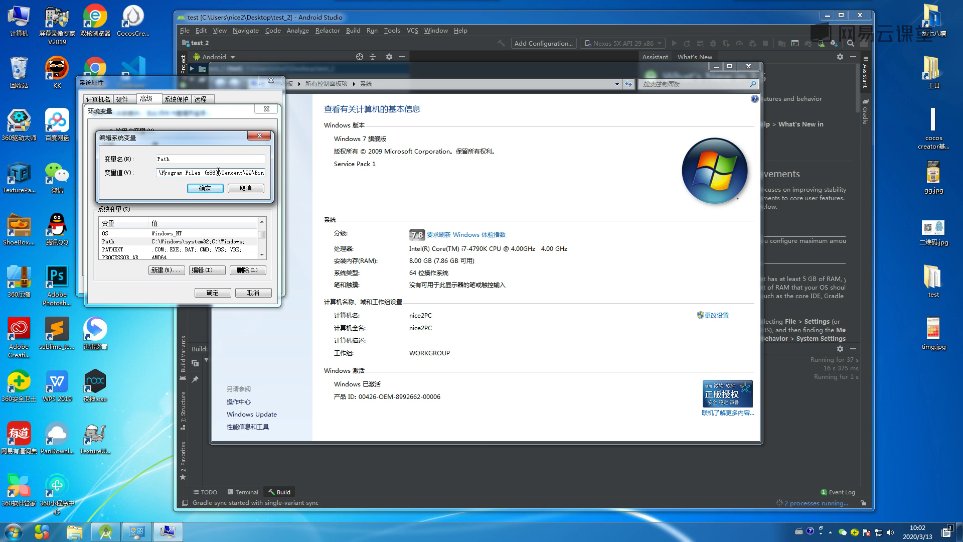
{"action": "key", "text": "Left"}
{"action": "key", "text": "Left"}
{"action": "left_click_drag", "start_coordinate": [178, 172], "coordinate": [269, 173]}
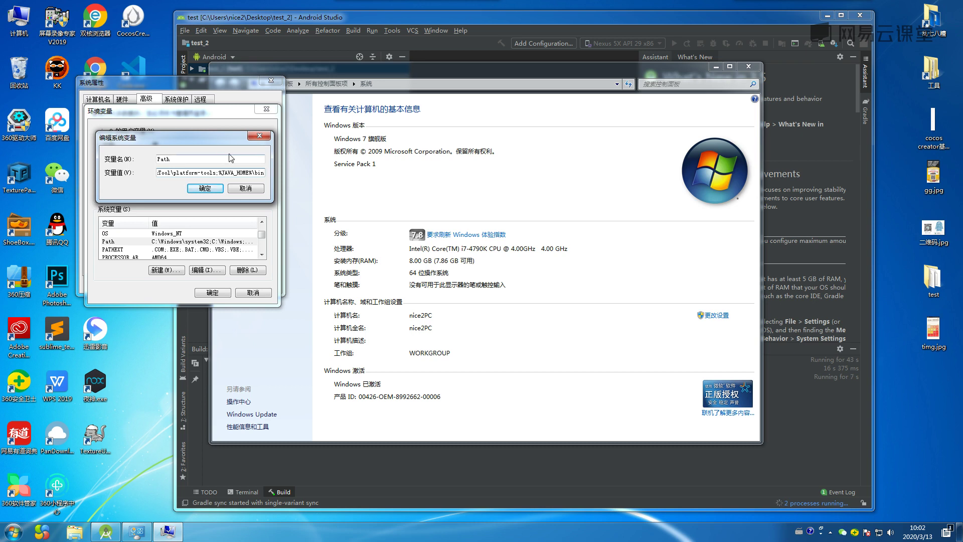
{"action": "left_click", "coordinate": [209, 190]}
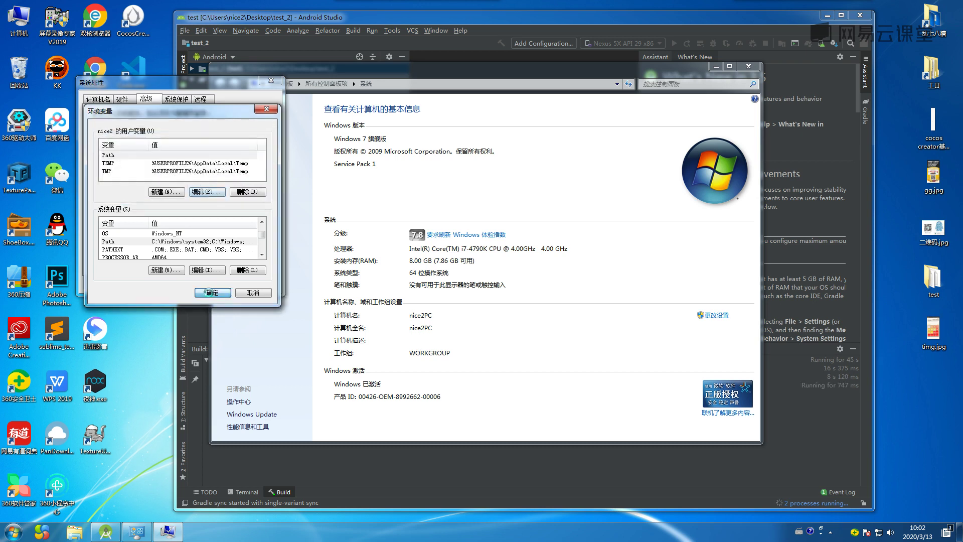
{"action": "key", "text": "Return"}
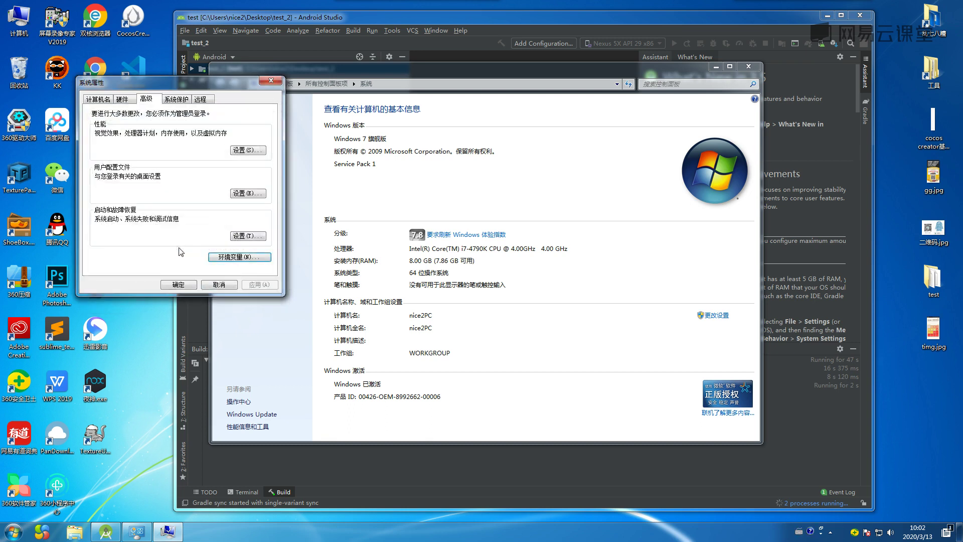
{"action": "left_click", "coordinate": [179, 284]}
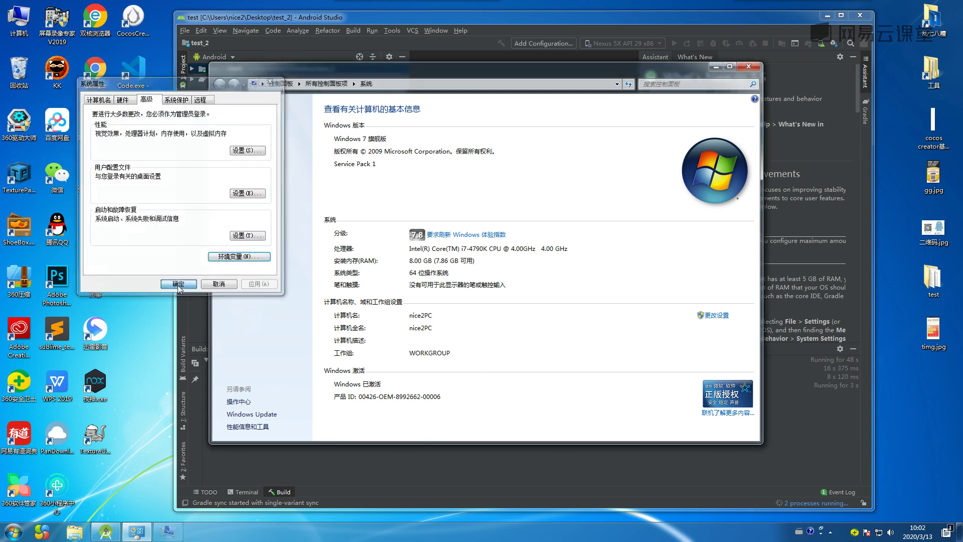
{"action": "left_click", "coordinate": [749, 67]}
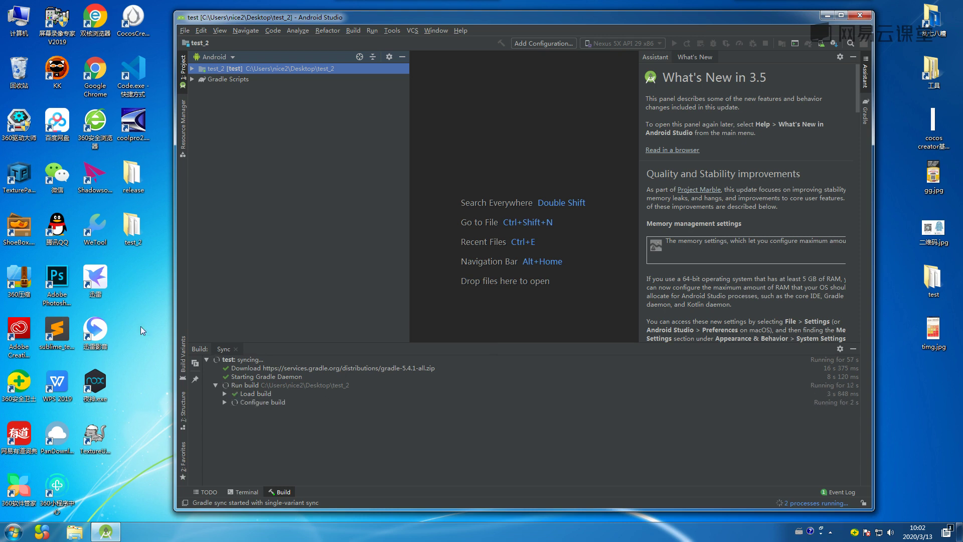
Launch the Nox Android emulator from the desktop, keeping Android Studio in front.
{"action": "left_click", "coordinate": [100, 384]}
{"action": "double_click", "coordinate": [101, 384]}
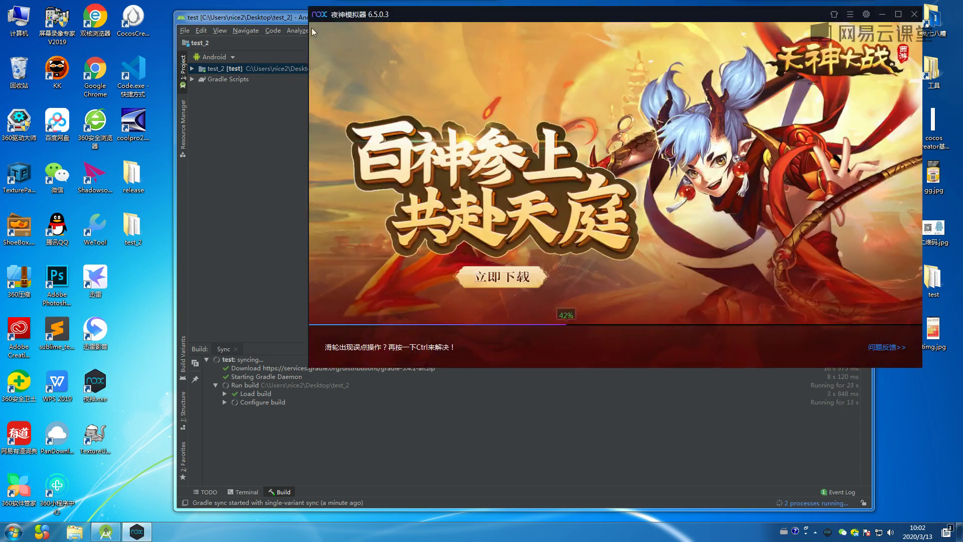
{"action": "left_click", "coordinate": [282, 17]}
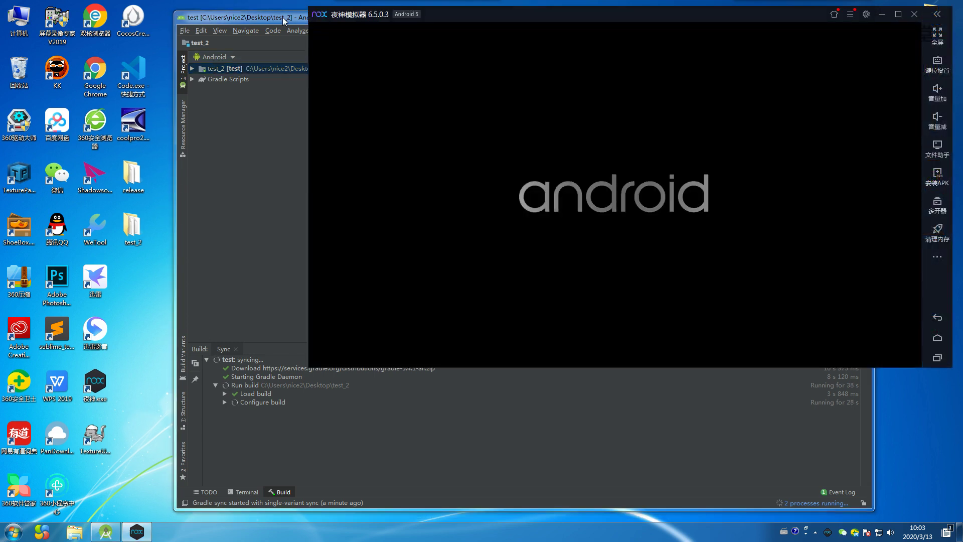
{"action": "left_click", "coordinate": [282, 17]}
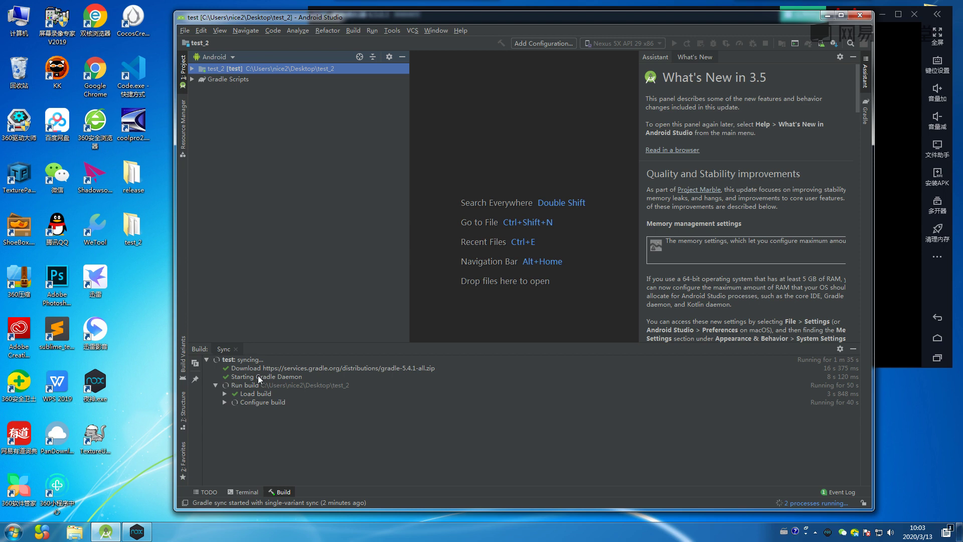
Start Build > Generate Signed Bundle / APK with APK selected and begin a new key store.
{"action": "left_click", "coordinate": [815, 532]}
{"action": "left_click", "coordinate": [845, 480]}
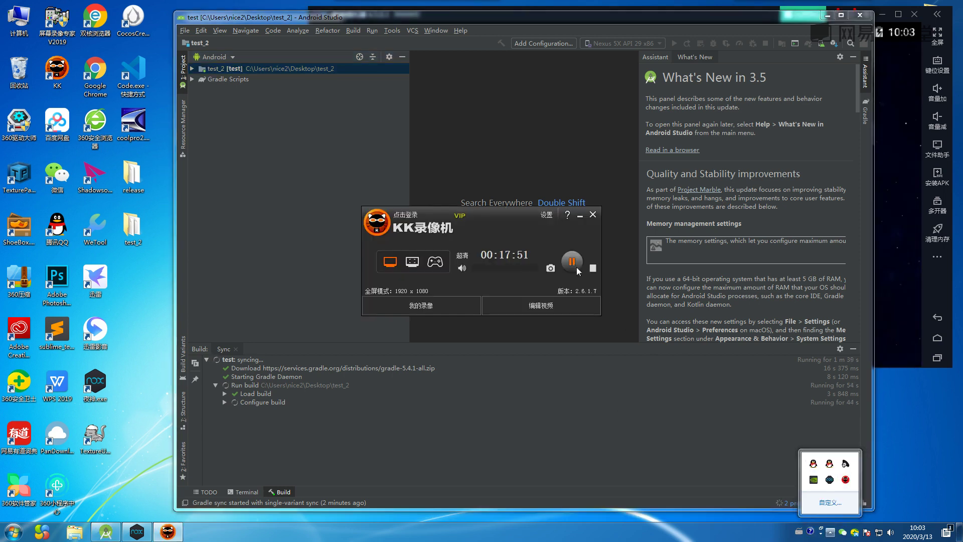
{"action": "left_click", "coordinate": [572, 260]}
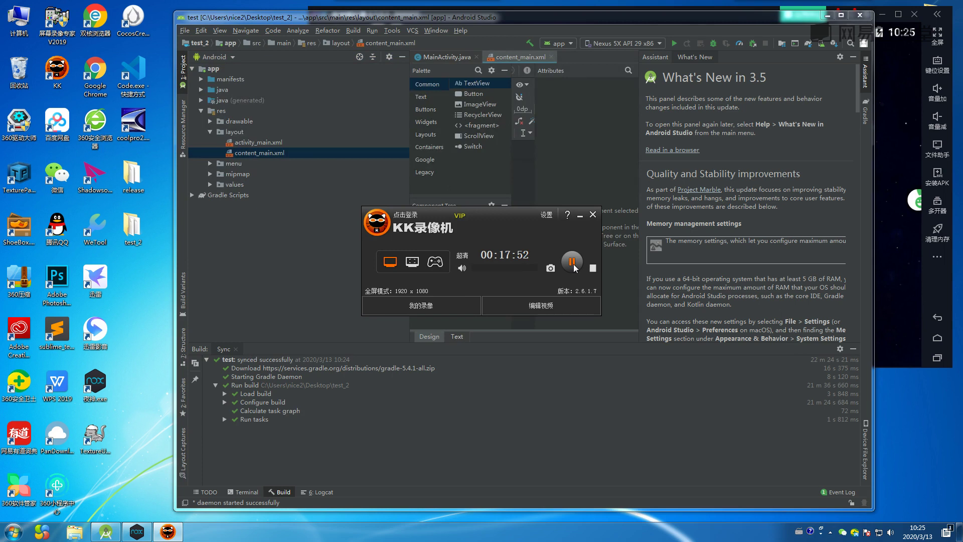
{"action": "left_click", "coordinate": [592, 215]}
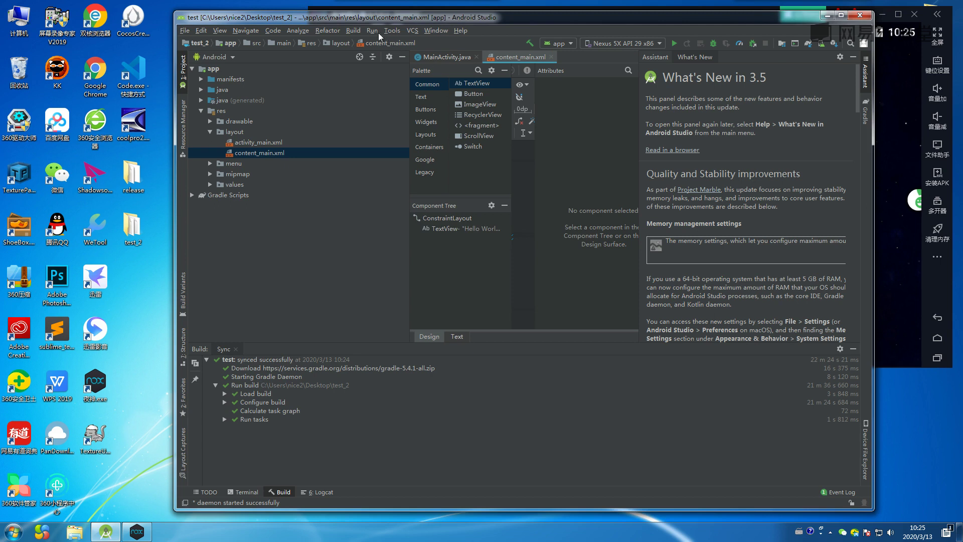
{"action": "left_click", "coordinate": [351, 31]}
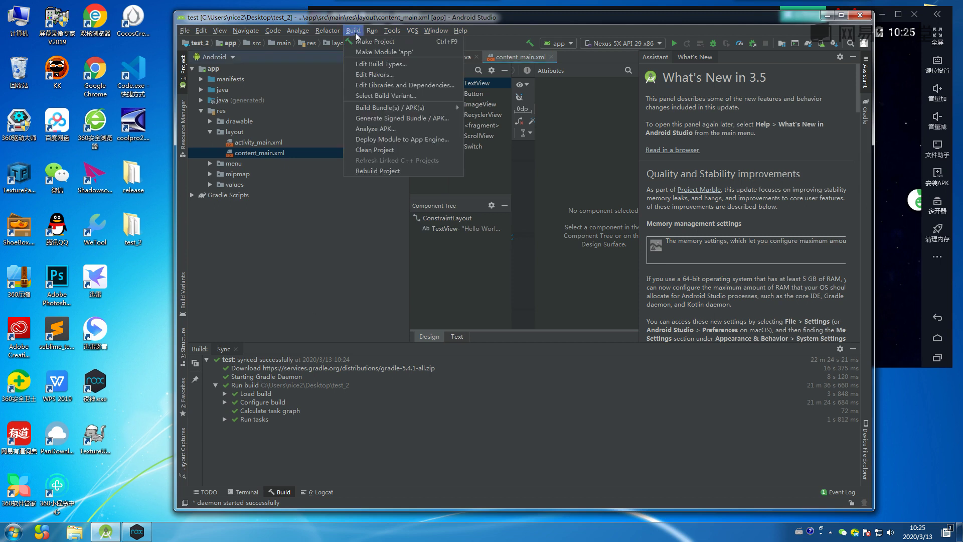
{"action": "left_click", "coordinate": [419, 117]}
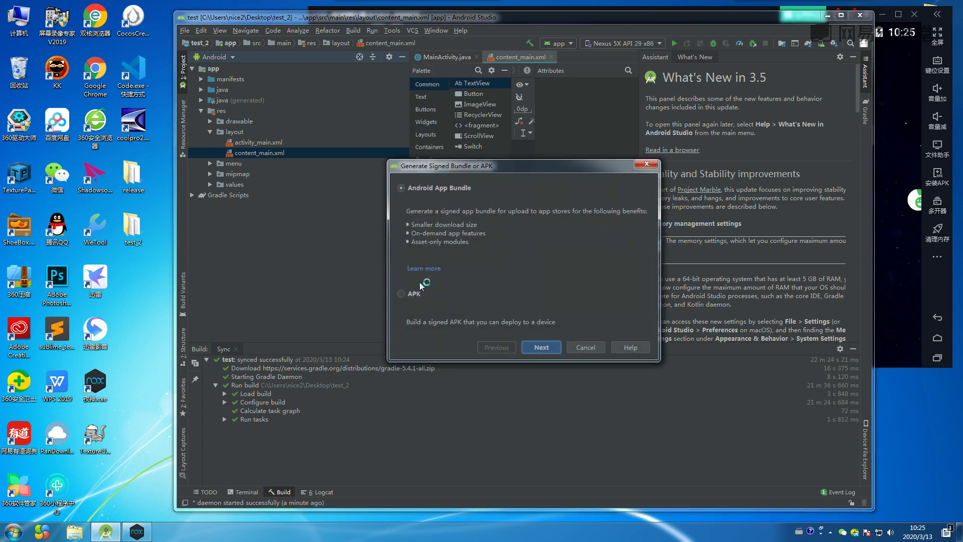
{"action": "left_click", "coordinate": [404, 295]}
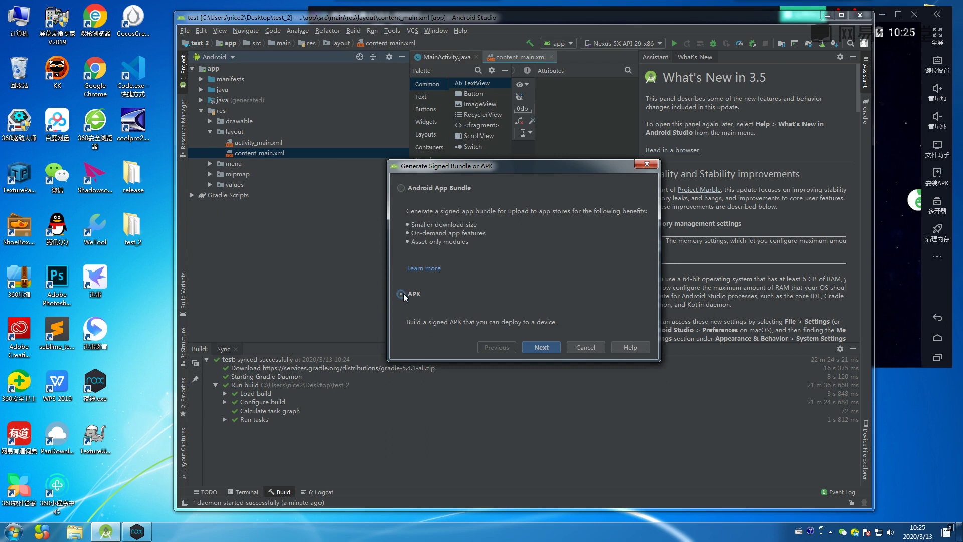
{"action": "left_click", "coordinate": [535, 345]}
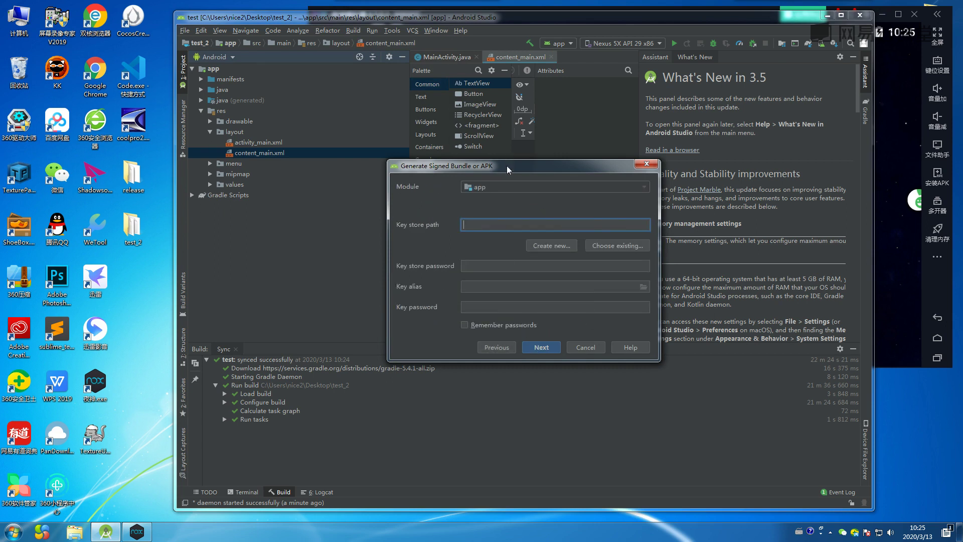
{"action": "left_click_drag", "start_coordinate": [506, 166], "coordinate": [451, 161]}
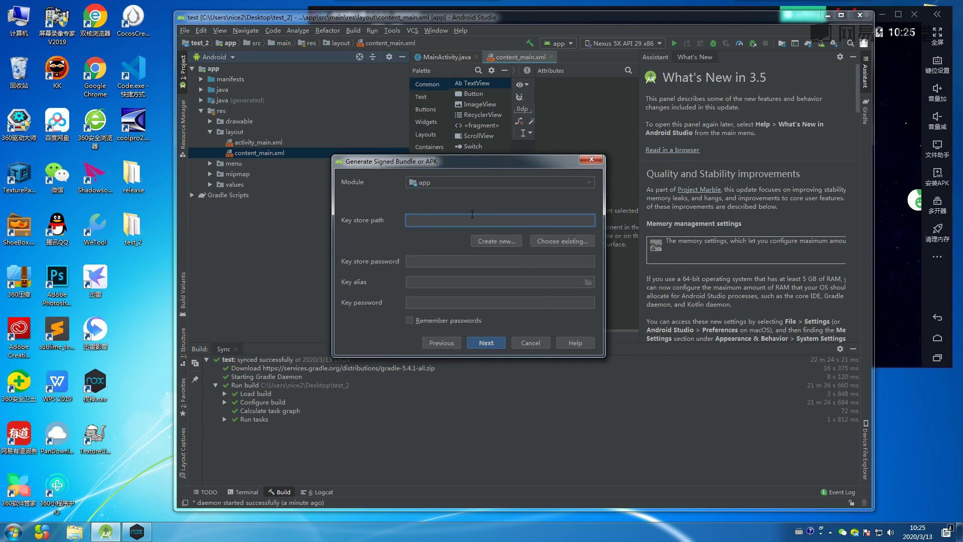
{"action": "left_click", "coordinate": [488, 240]}
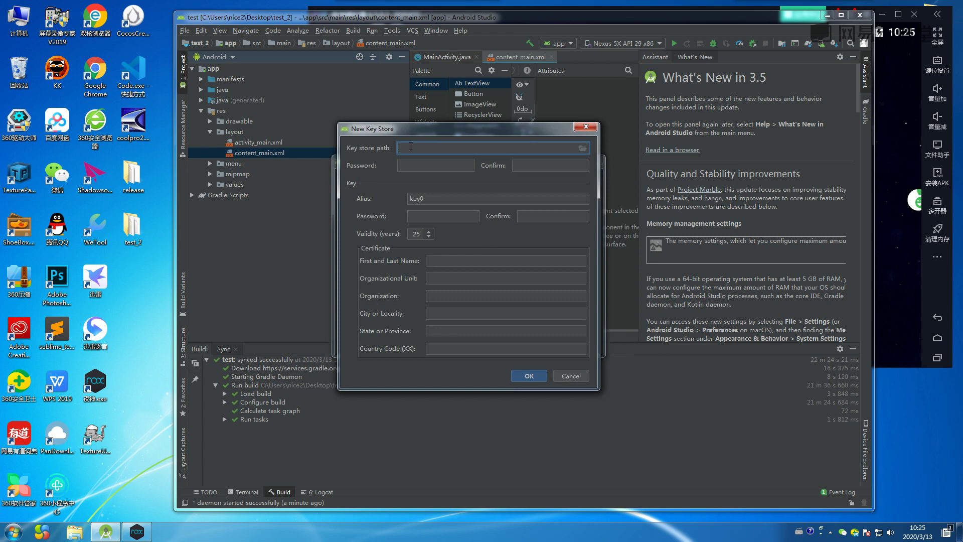
Enter key store path test, the key store password with confirmation, and the key password.
{"action": "type", "text": "test"}
{"action": "left_click", "coordinate": [406, 162]}
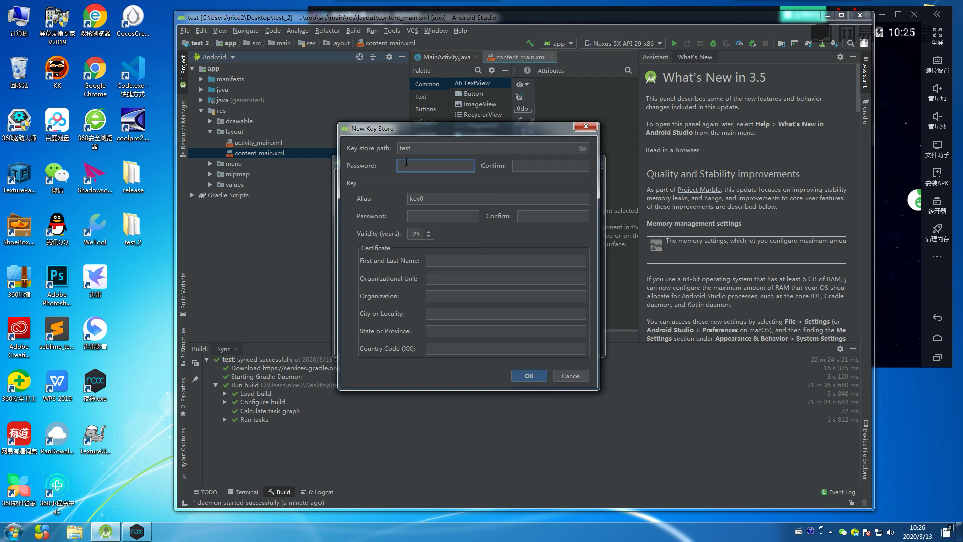
{"action": "type", "text": "123456"}
{"action": "left_click", "coordinate": [539, 166]}
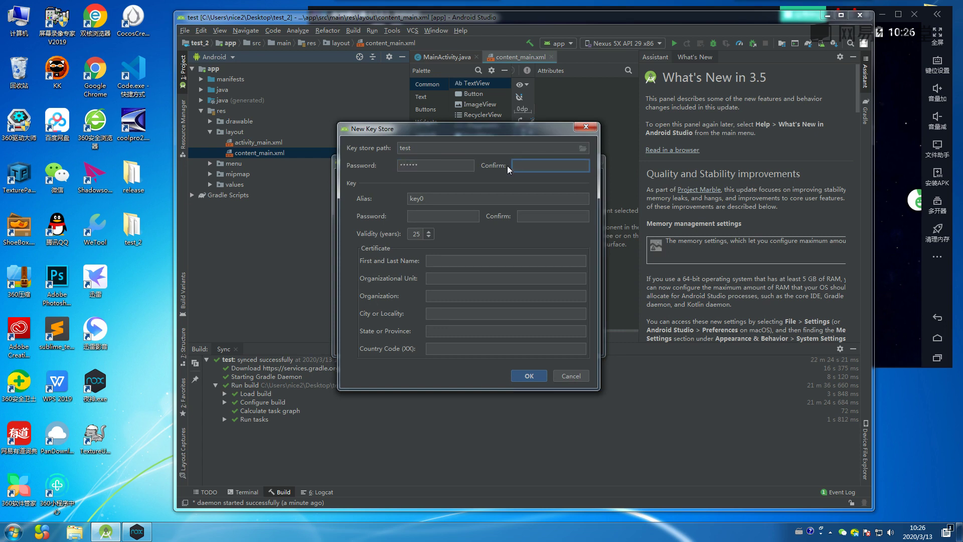
{"action": "type", "text": "123456"}
{"action": "left_click", "coordinate": [423, 216]}
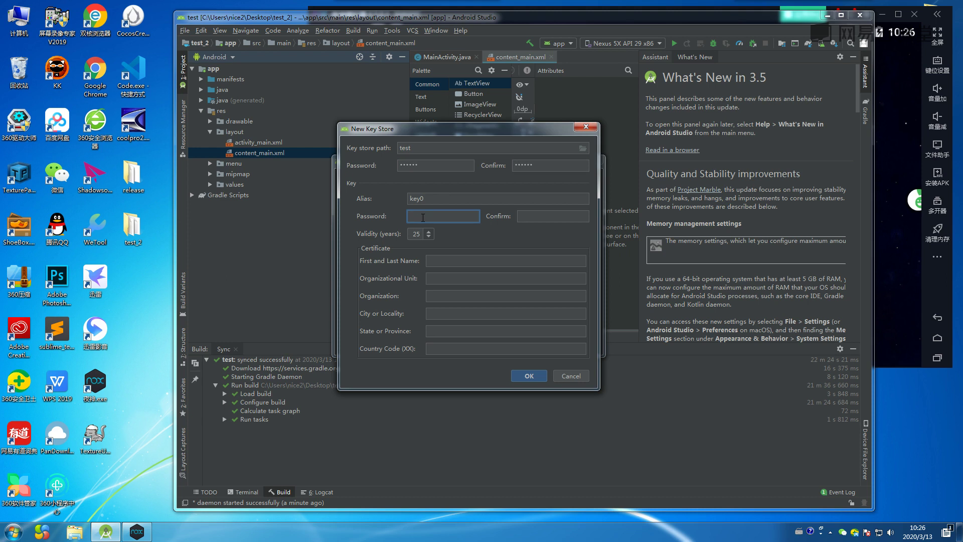
{"action": "type", "text": "123456"}
Confirm the key password, fill in the certificate owner's name, create the key store and dismiss the JKS warning.
{"action": "left_click", "coordinate": [520, 216]}
{"action": "type", "text": "12"}
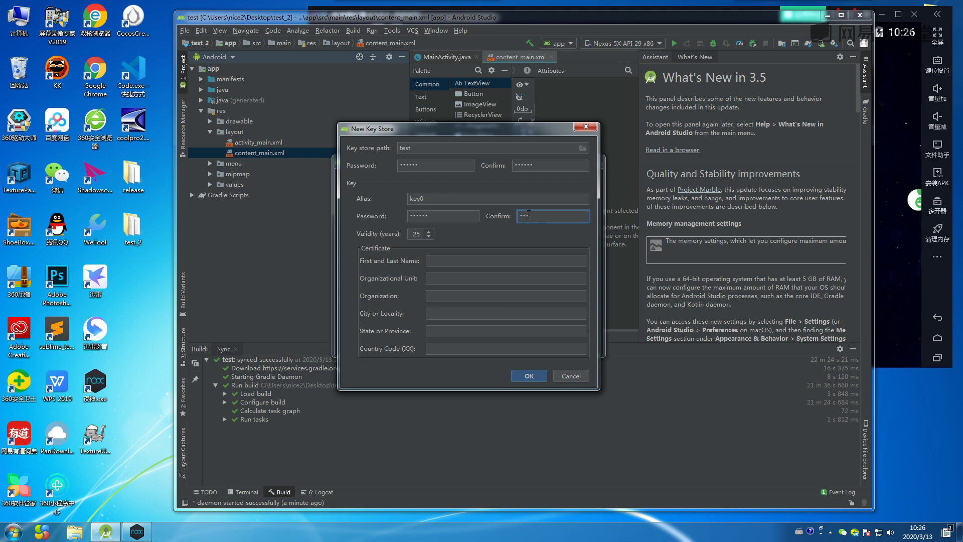
{"action": "left_click_drag", "start_coordinate": [532, 213], "coordinate": [513, 214]}
{"action": "left_click", "coordinate": [432, 260]}
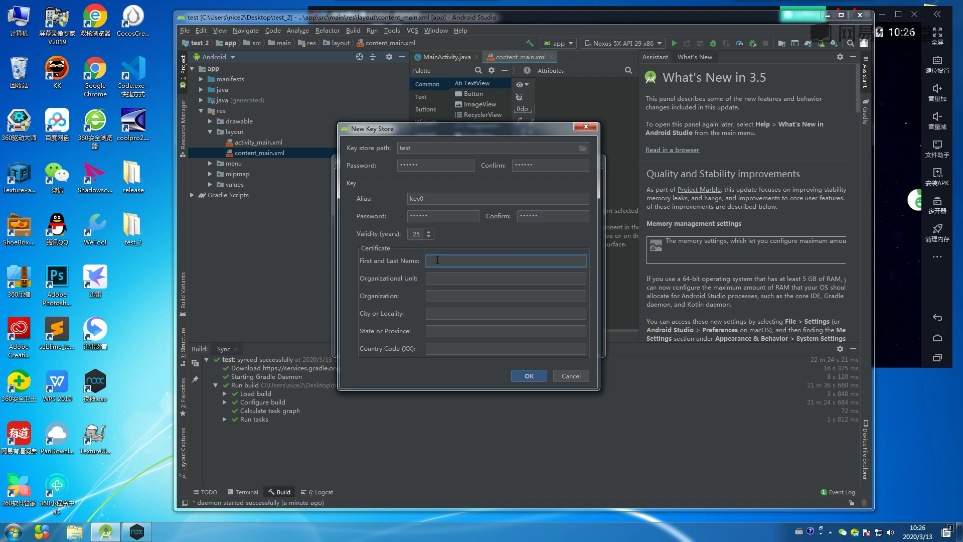
{"action": "type", "text": "qaz"}
{"action": "left_click", "coordinate": [521, 375]}
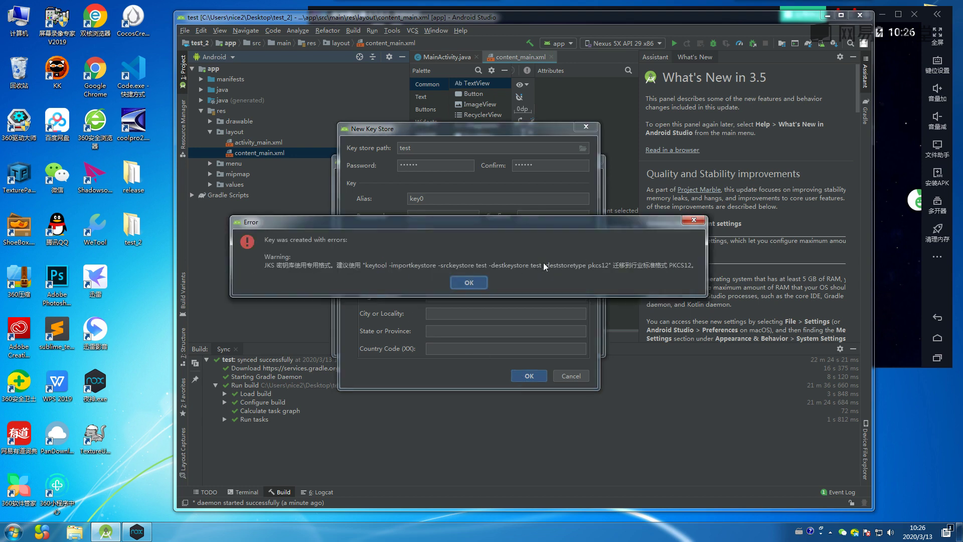
{"action": "left_click", "coordinate": [468, 283]}
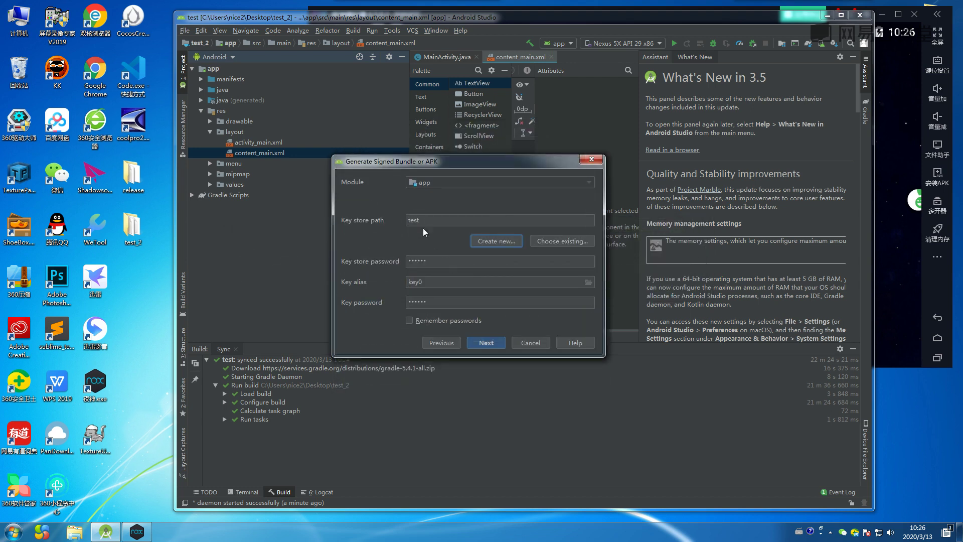
Build the signed APK for the release variant with V1 and V2 signatures enabled.
{"action": "left_click", "coordinate": [409, 319]}
{"action": "left_click", "coordinate": [483, 343]}
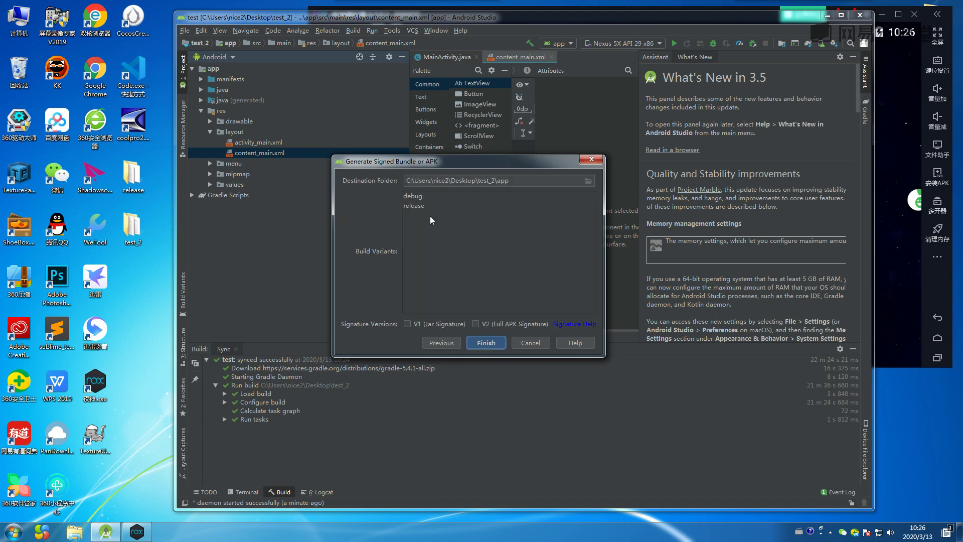
{"action": "left_click", "coordinate": [416, 206]}
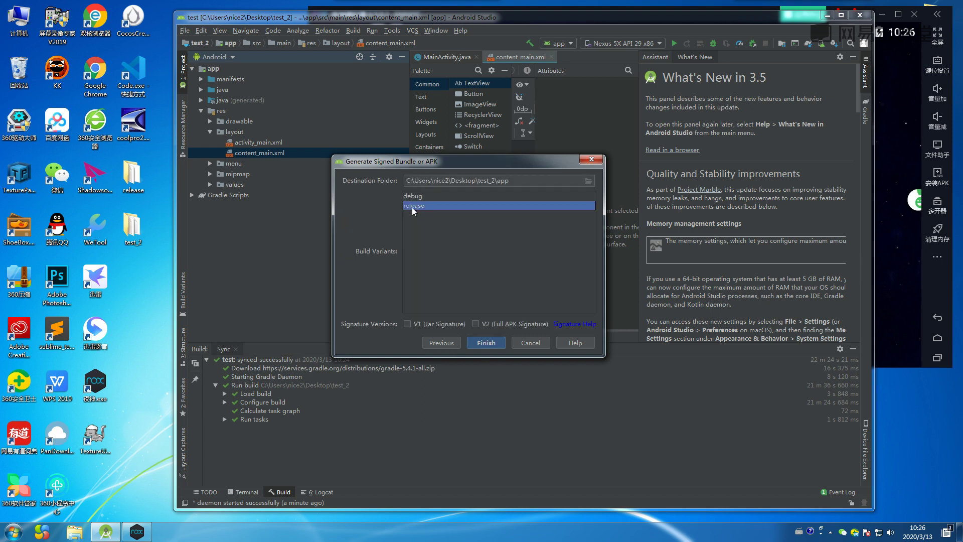
{"action": "left_click", "coordinate": [407, 325]}
{"action": "left_click", "coordinate": [475, 323]}
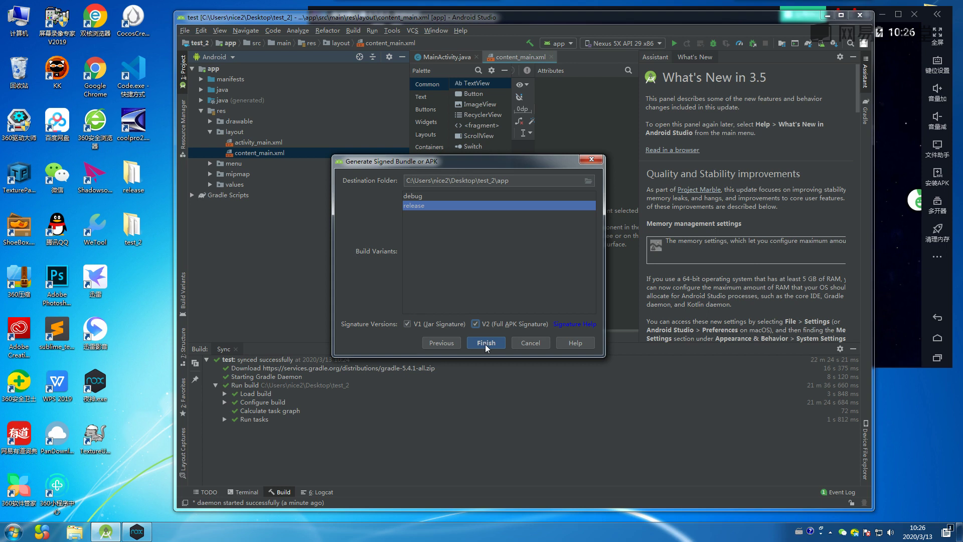
{"action": "left_click", "coordinate": [485, 343]}
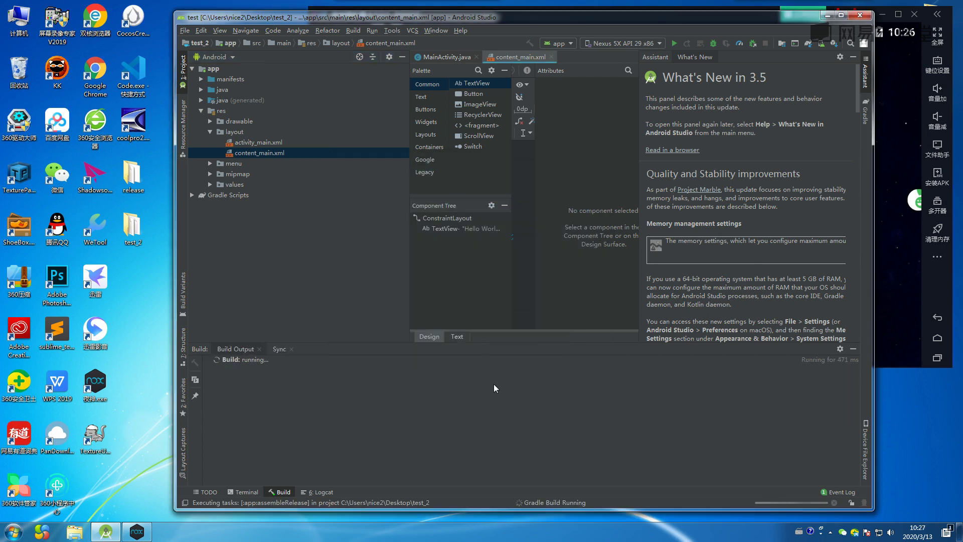
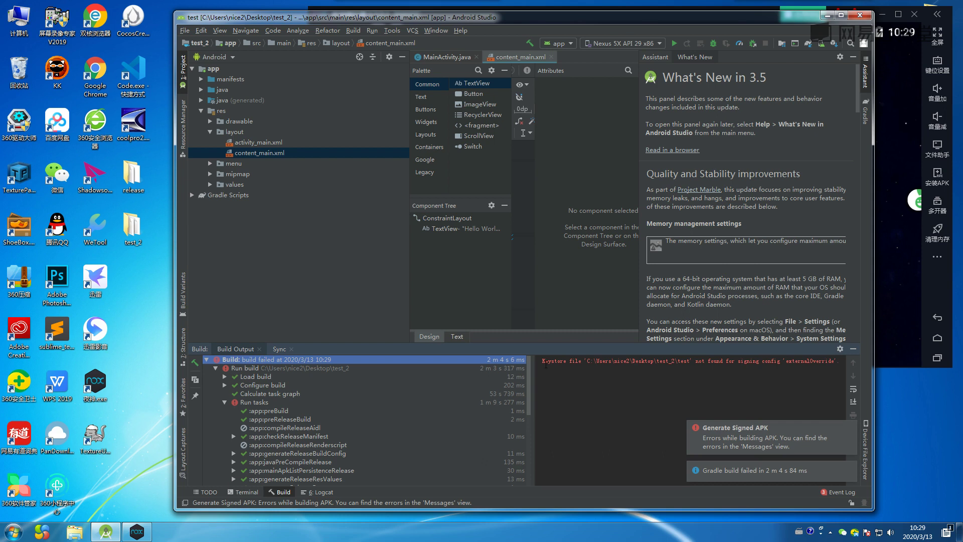
Copy the keystore-not-found error line from the Build Output console.
{"action": "left_click_drag", "start_coordinate": [542, 364], "coordinate": [840, 367]}
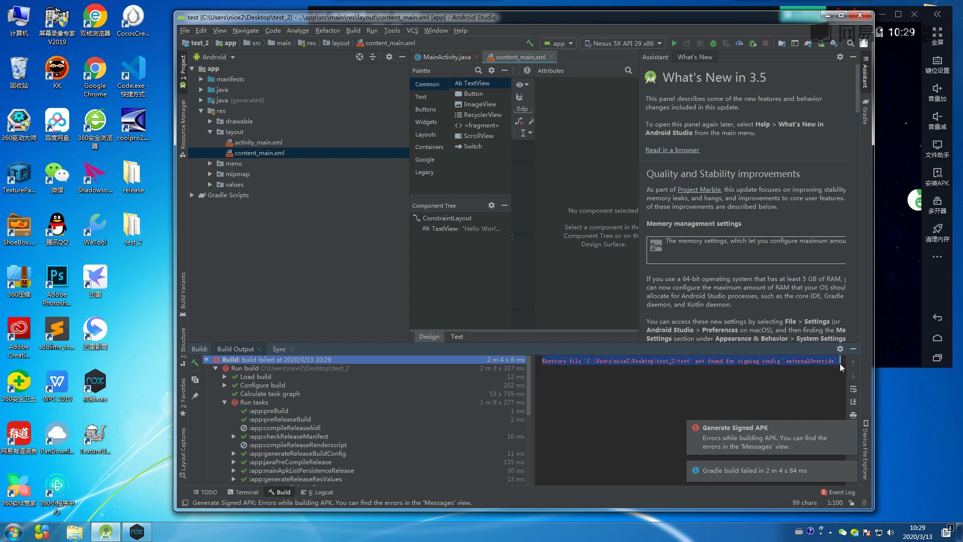
{"action": "right_click", "coordinate": [798, 362]}
{"action": "left_click", "coordinate": [817, 364]}
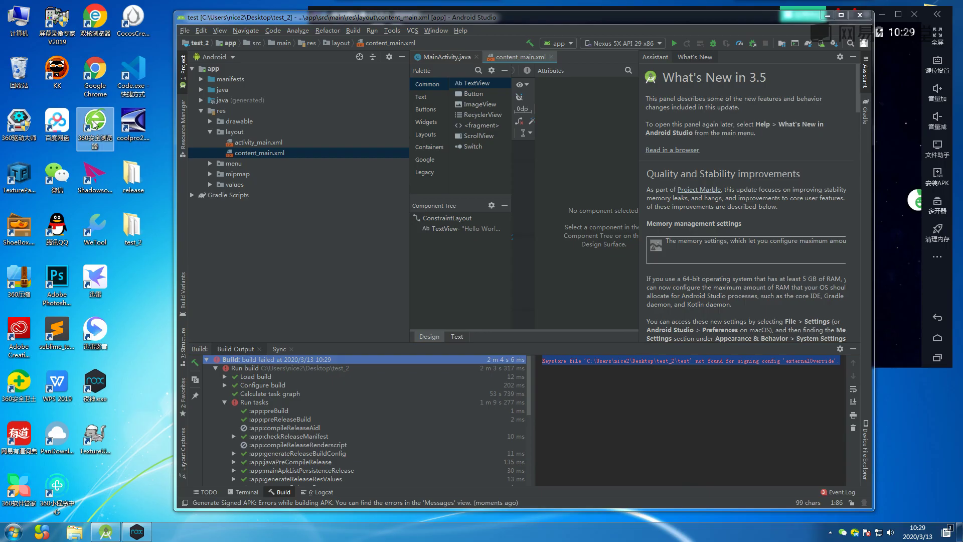
Launch the 360 browser, search Baidu for the pasted keystore error, and open the first result.
{"action": "double_click", "coordinate": [94, 125]}
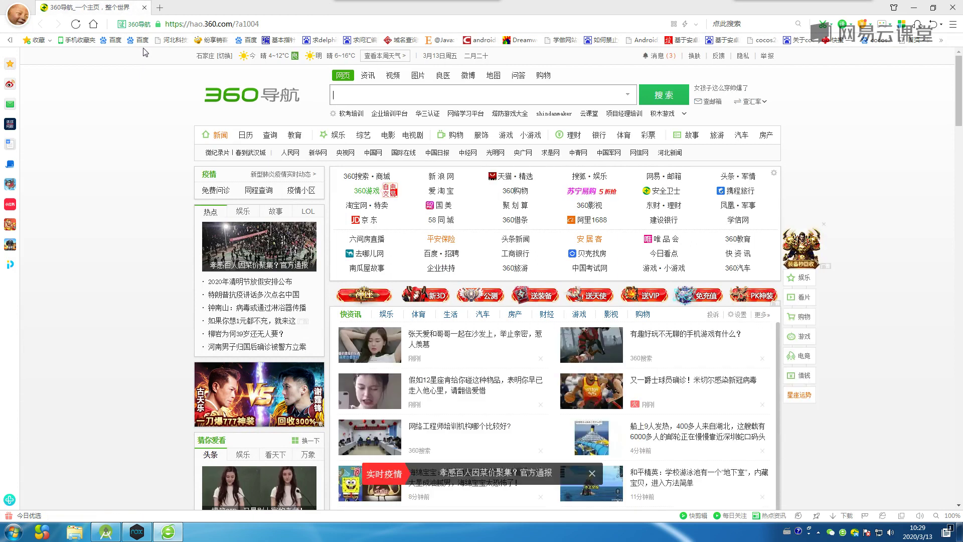
{"action": "left_click", "coordinate": [142, 40]}
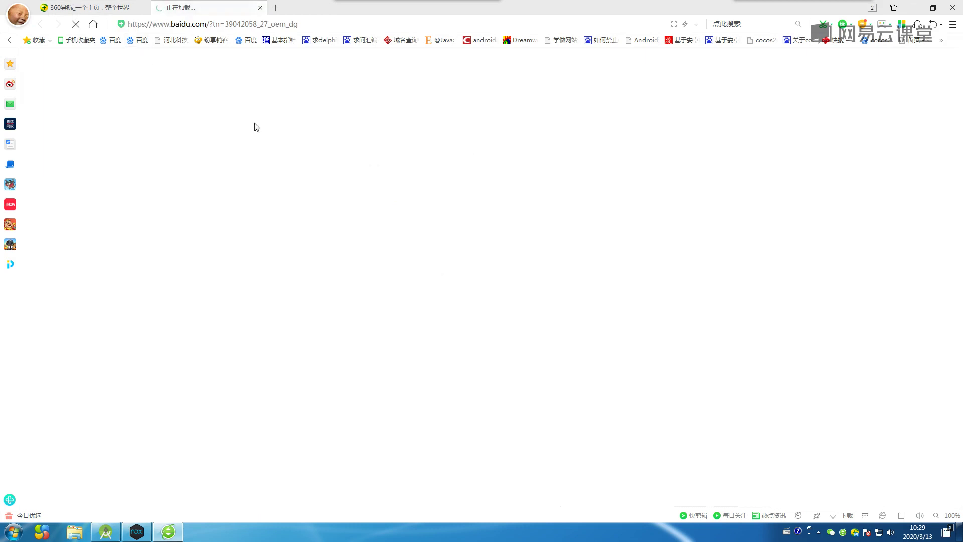
{"action": "left_click", "coordinate": [340, 168]}
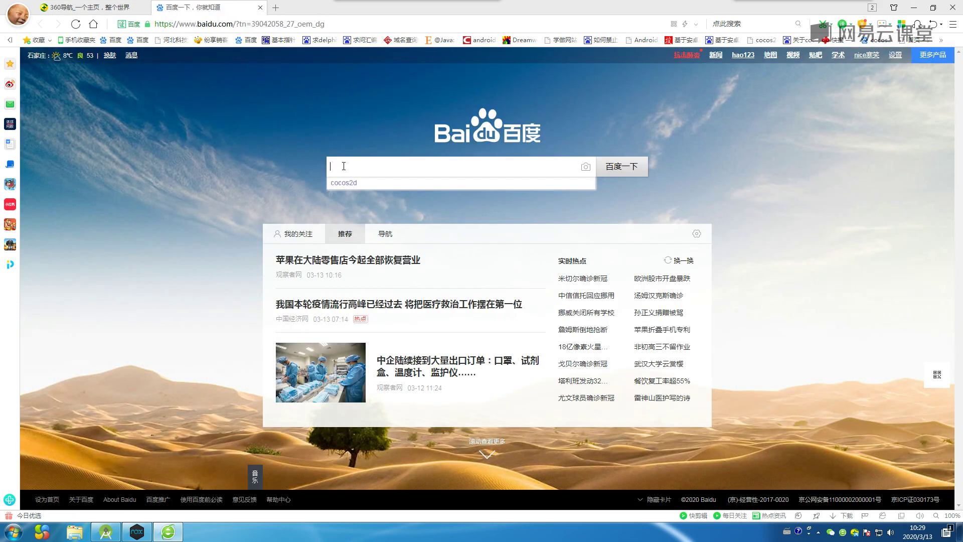
{"action": "key", "text": "ctrl+v"}
{"action": "left_click", "coordinate": [375, 64]}
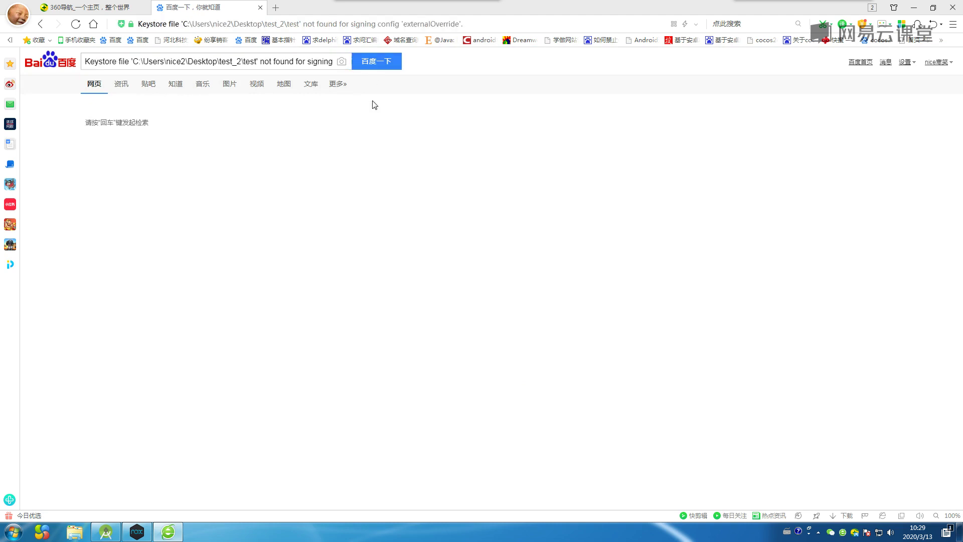
{"action": "left_click", "coordinate": [269, 145]}
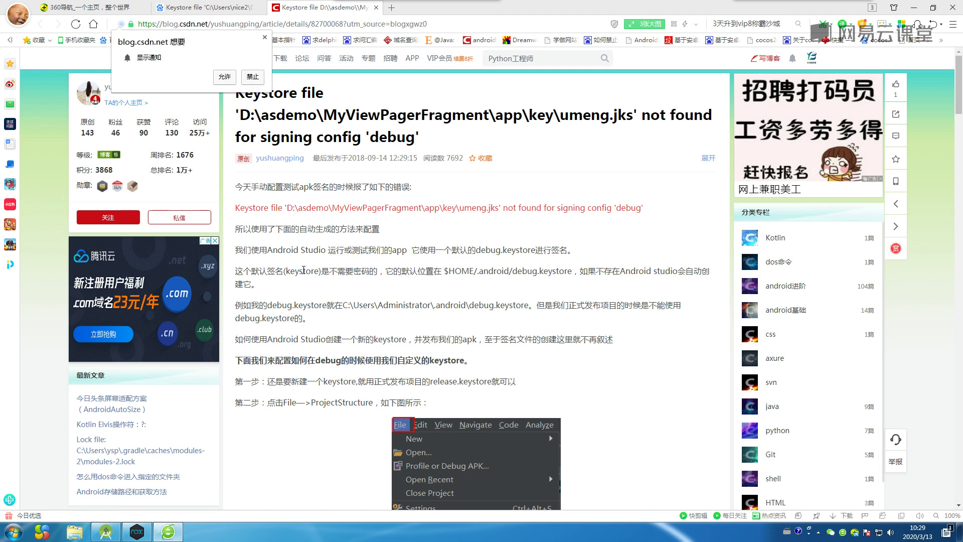
Scroll through the CSDN article's Project Structure and signingConfigs screenshots, then close the article tab.
{"action": "scroll", "coordinate": [315, 269], "scroll_direction": "down", "scroll_amount": 2}
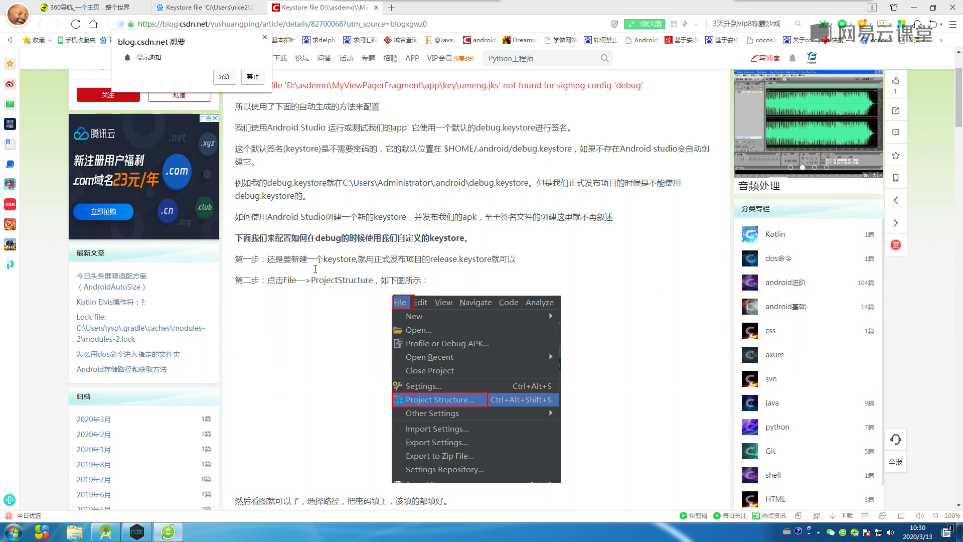
{"action": "scroll", "coordinate": [315, 269], "scroll_direction": "down", "scroll_amount": 5}
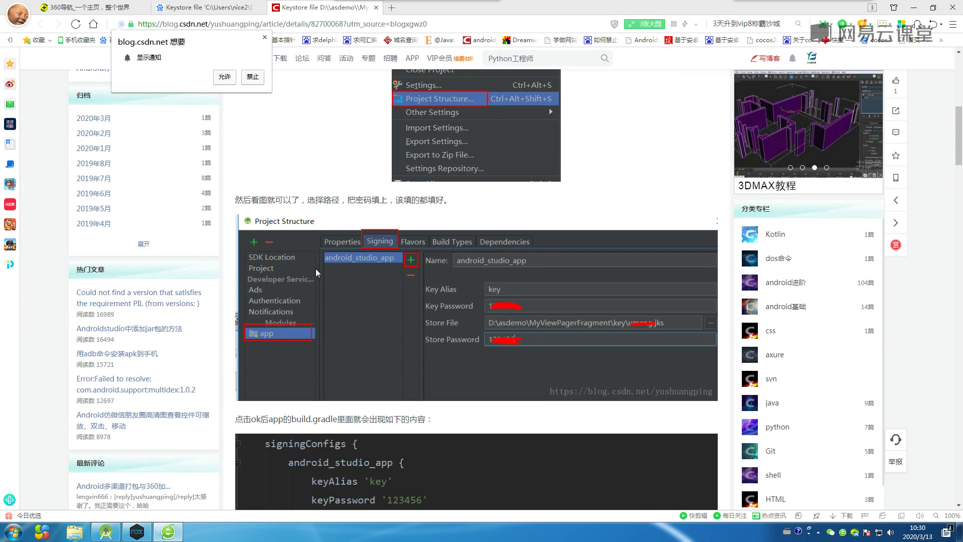
{"action": "scroll", "coordinate": [315, 269], "scroll_direction": "down", "scroll_amount": 2}
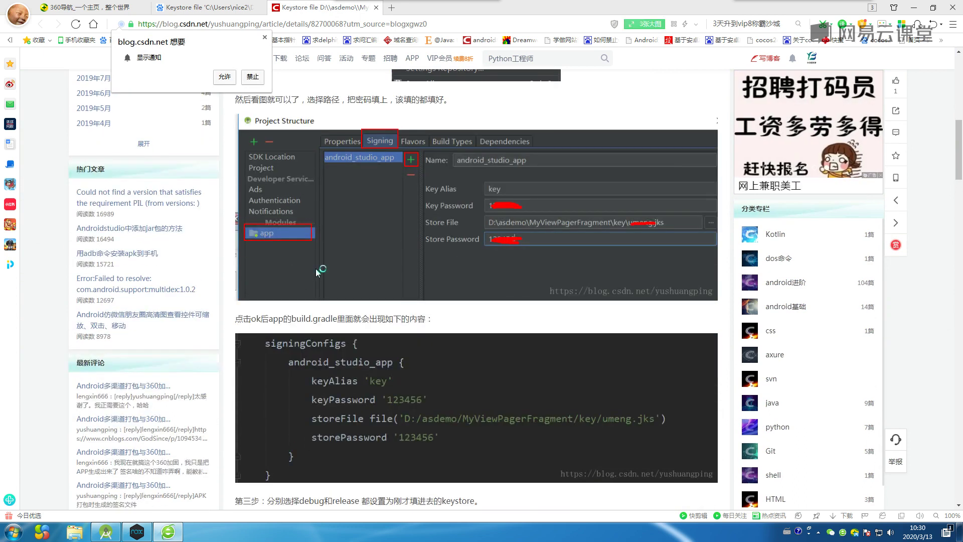
{"action": "scroll", "coordinate": [315, 269], "scroll_direction": "down", "scroll_amount": 1}
{"action": "scroll", "coordinate": [315, 269], "scroll_direction": "down", "scroll_amount": 3}
{"action": "scroll", "coordinate": [314, 269], "scroll_direction": "down", "scroll_amount": 1}
{"action": "scroll", "coordinate": [315, 268], "scroll_direction": "down", "scroll_amount": 6}
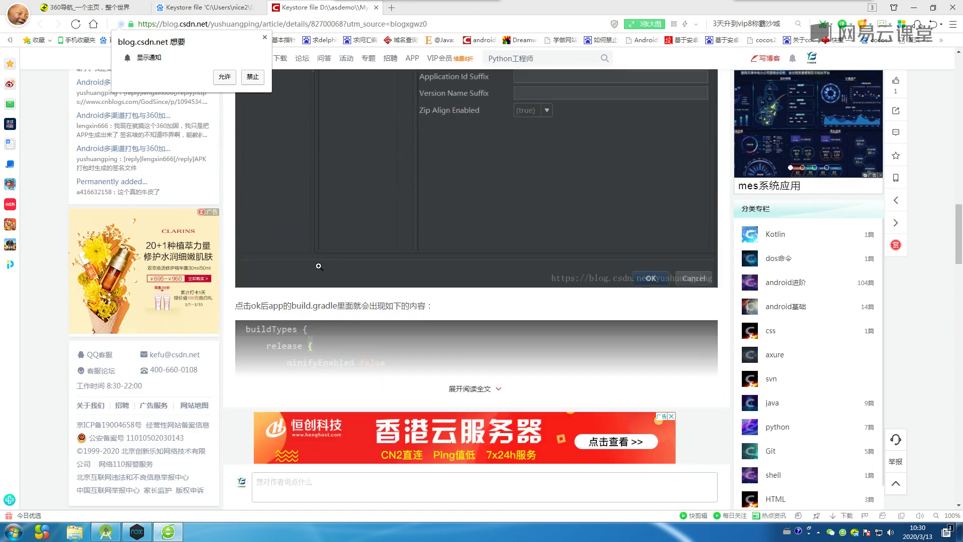
{"action": "scroll", "coordinate": [317, 266], "scroll_direction": "up", "scroll_amount": 5}
{"action": "left_click", "coordinate": [318, 264]}
{"action": "left_click", "coordinate": [376, 7]}
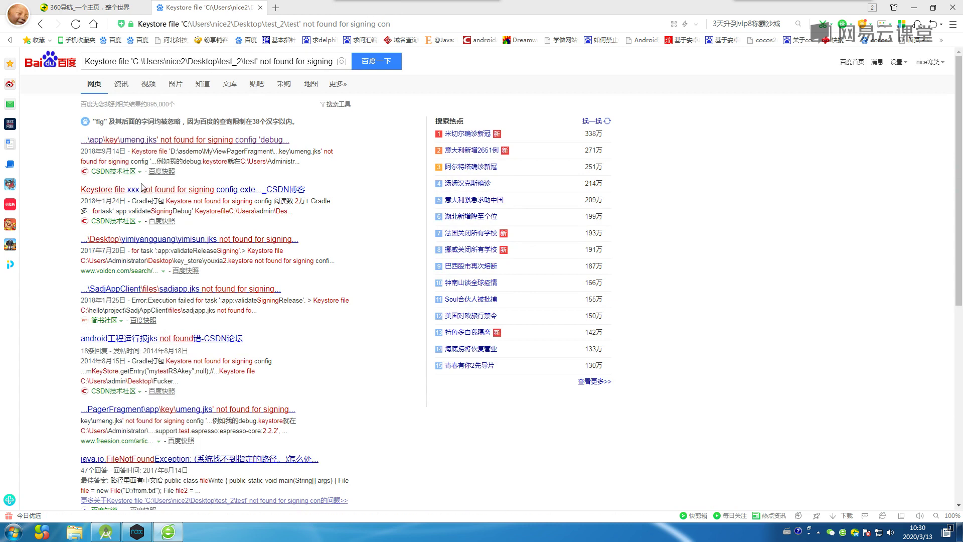
Show the Run tasks stack trace in Android Studio's Build Output.
{"action": "left_click", "coordinate": [107, 533]}
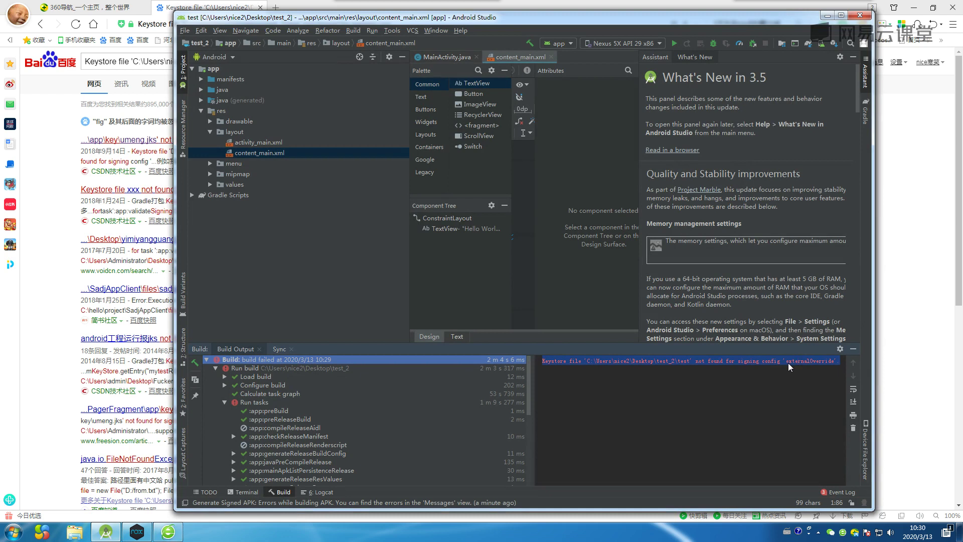
{"action": "left_click", "coordinate": [258, 403]}
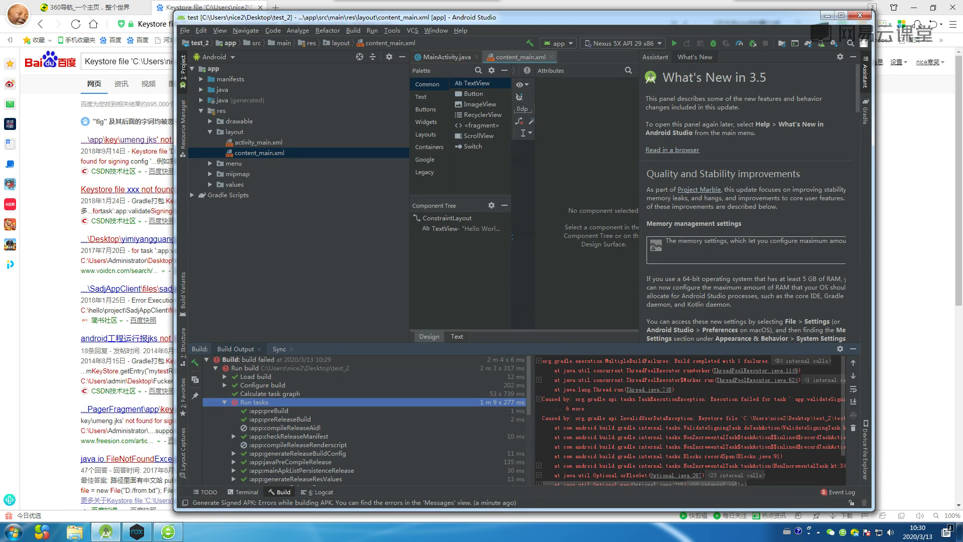
{"action": "scroll", "coordinate": [609, 410], "scroll_direction": "down", "scroll_amount": 1}
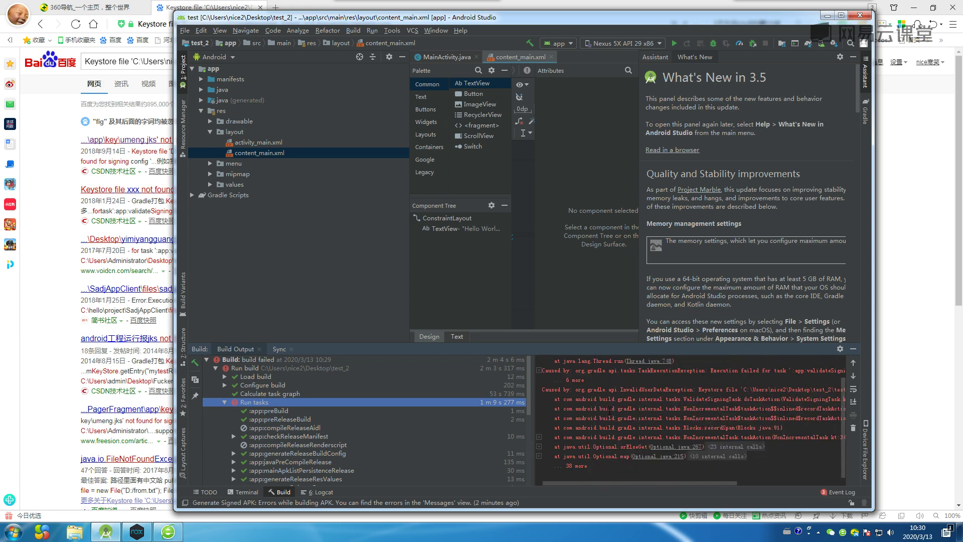
{"action": "scroll", "coordinate": [610, 411], "scroll_direction": "up", "scroll_amount": 1}
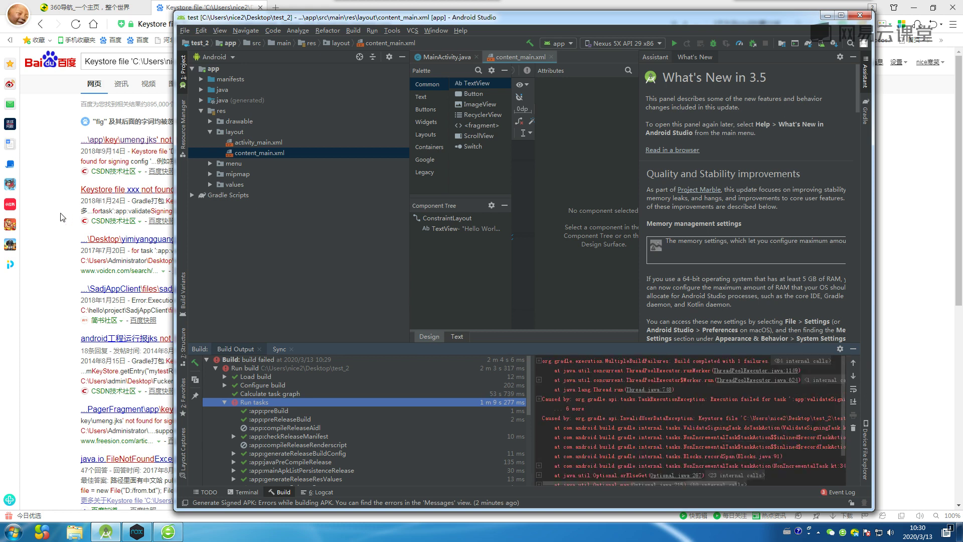
Check the overall build-failed message, then open the 'Keystore file xxx not found' CSDN article.
{"action": "left_click", "coordinate": [70, 216]}
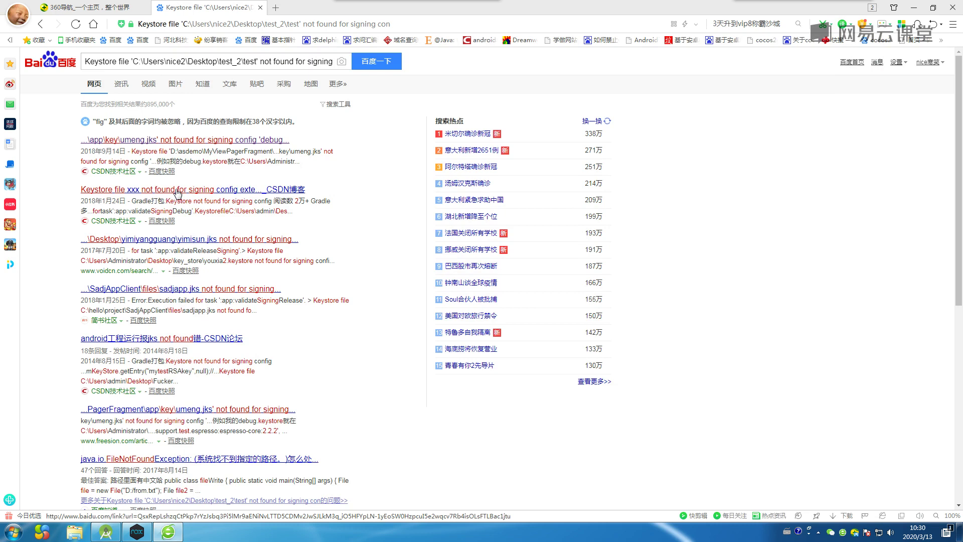
{"action": "left_click", "coordinate": [106, 531]}
{"action": "left_click", "coordinate": [242, 361]}
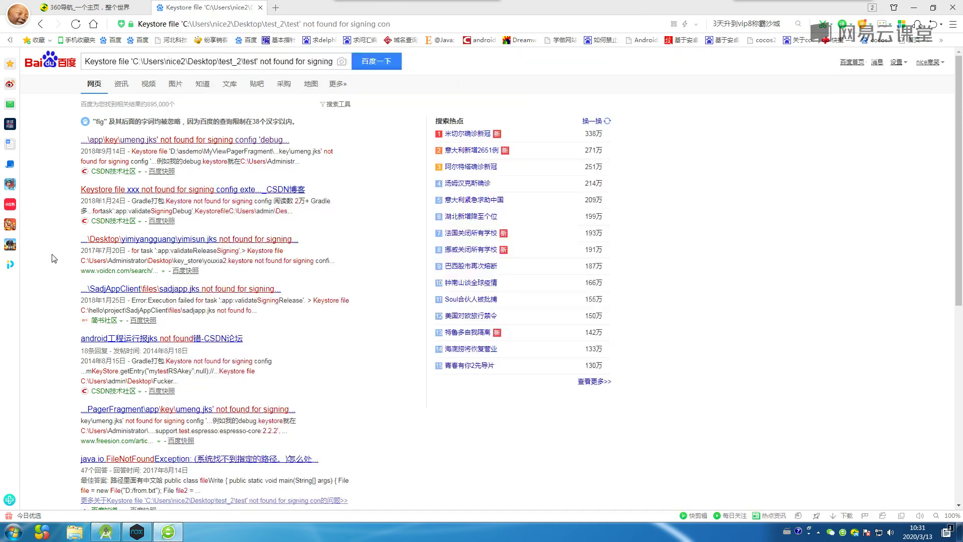
{"action": "left_click", "coordinate": [54, 258]}
{"action": "left_click", "coordinate": [171, 191]}
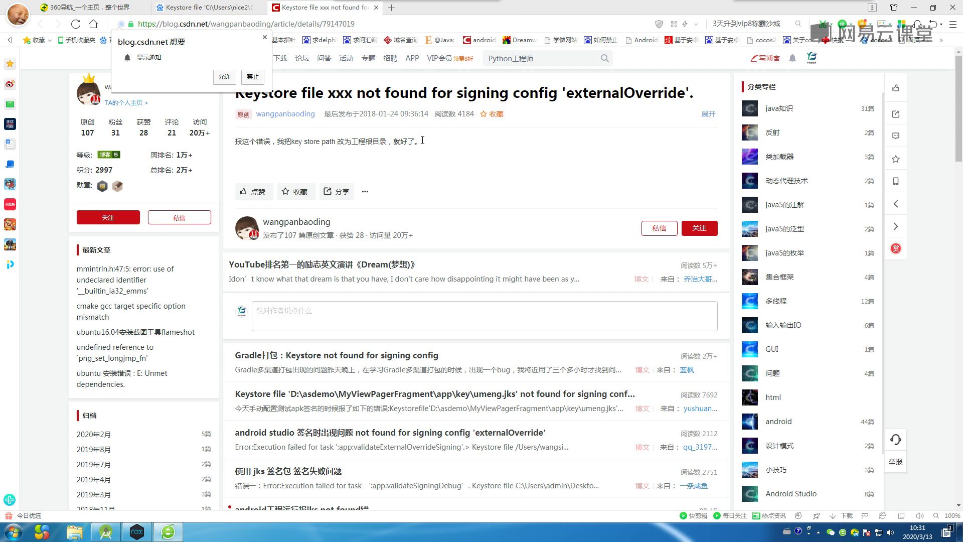
Minimize the browser after reading the fix: set the key store path to the project root.
{"action": "left_click", "coordinate": [911, 8]}
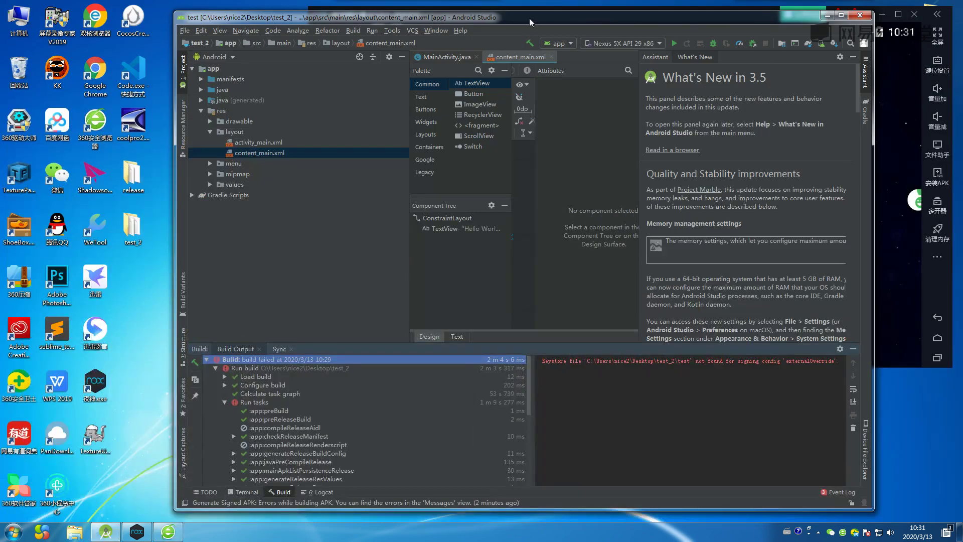
Maximize Android Studio and clean the project so the build completes successfully.
{"action": "double_click", "coordinate": [529, 18]}
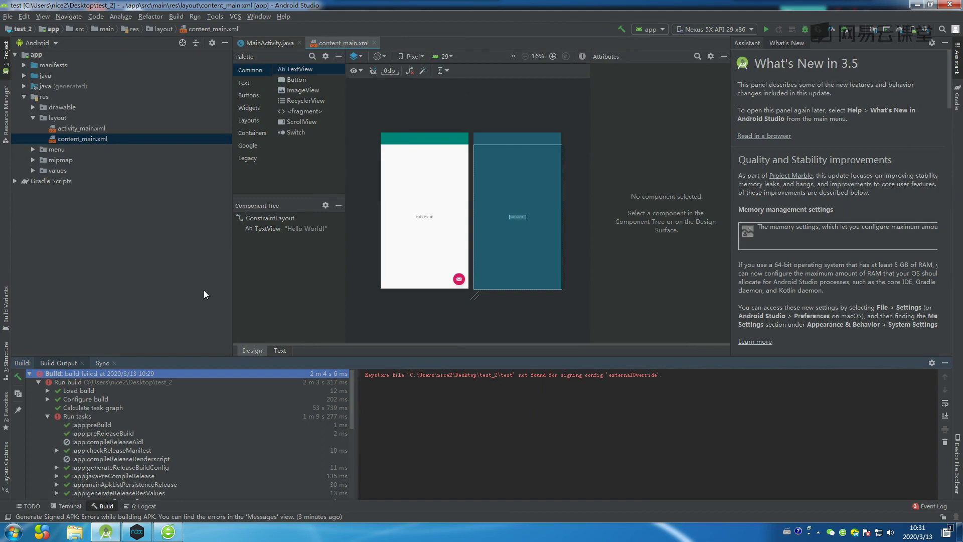
{"action": "left_click", "coordinate": [174, 17]}
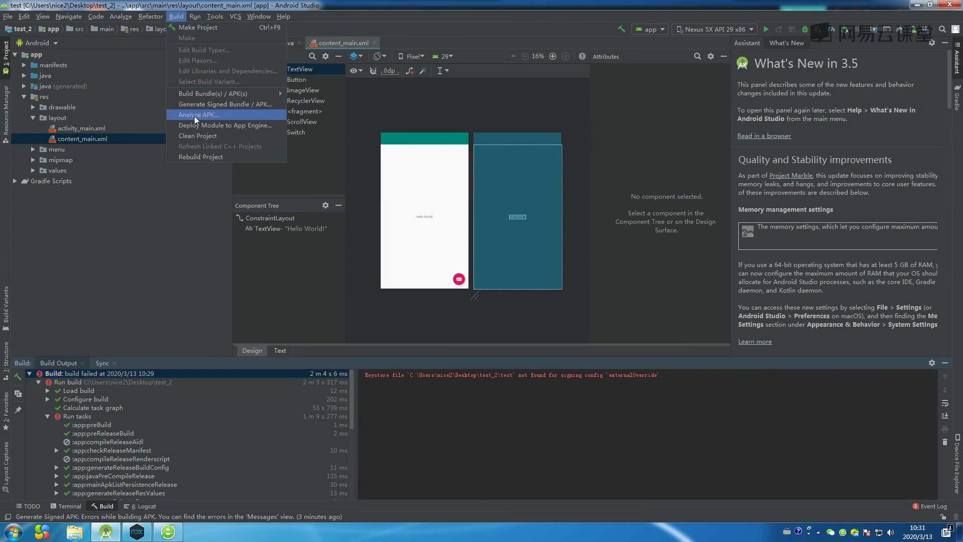
{"action": "left_click", "coordinate": [193, 136]}
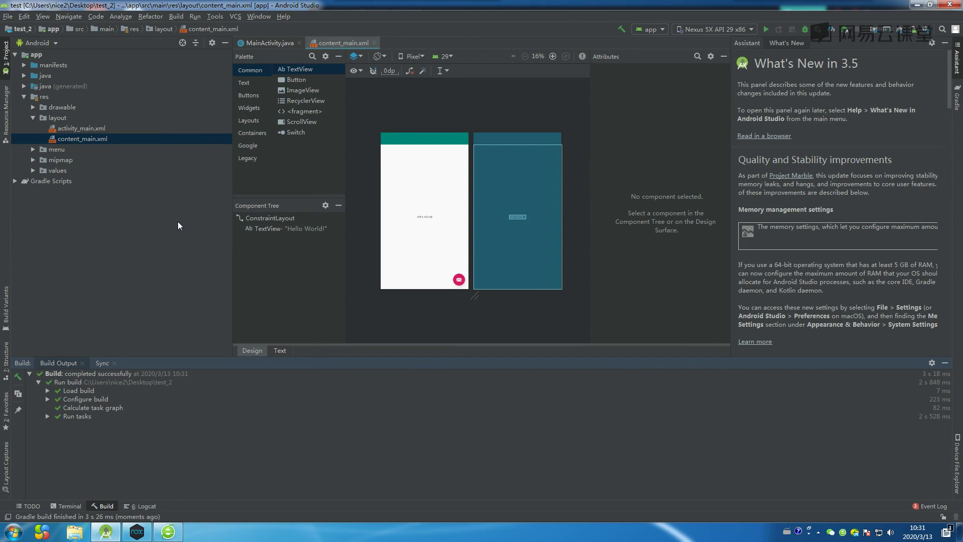
{"action": "left_click", "coordinate": [175, 17]}
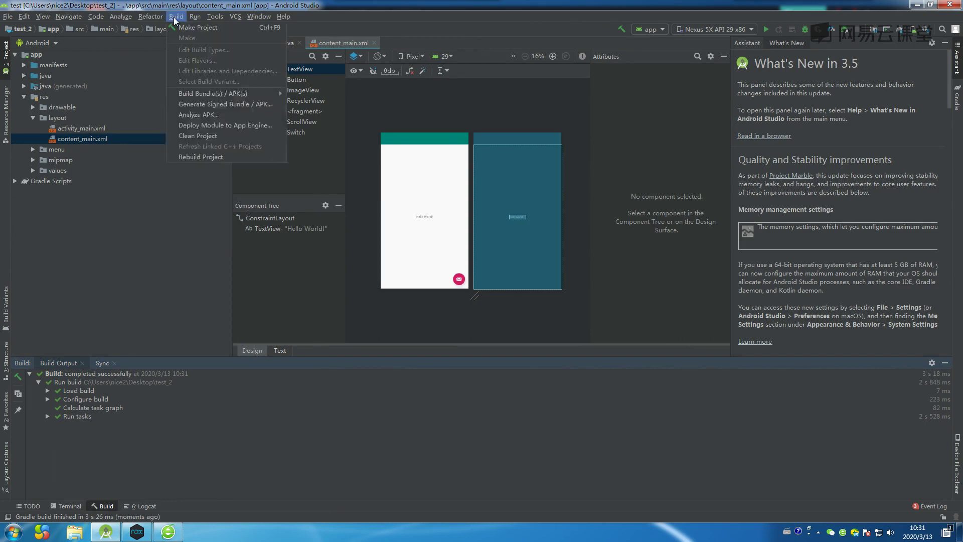
Build a signed release APK with V1 and V2 signatures using the test keystore.
{"action": "left_click", "coordinate": [209, 105]}
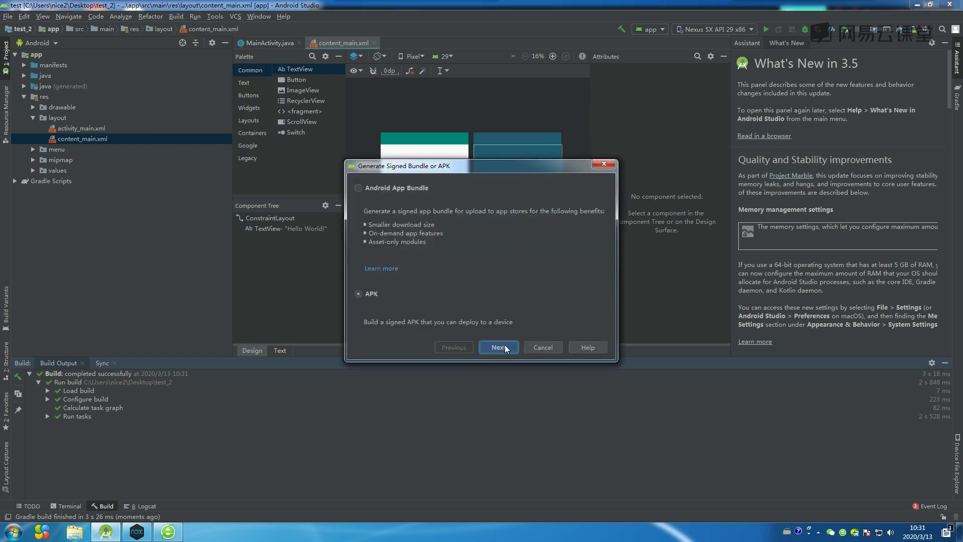
{"action": "left_click", "coordinate": [498, 348]}
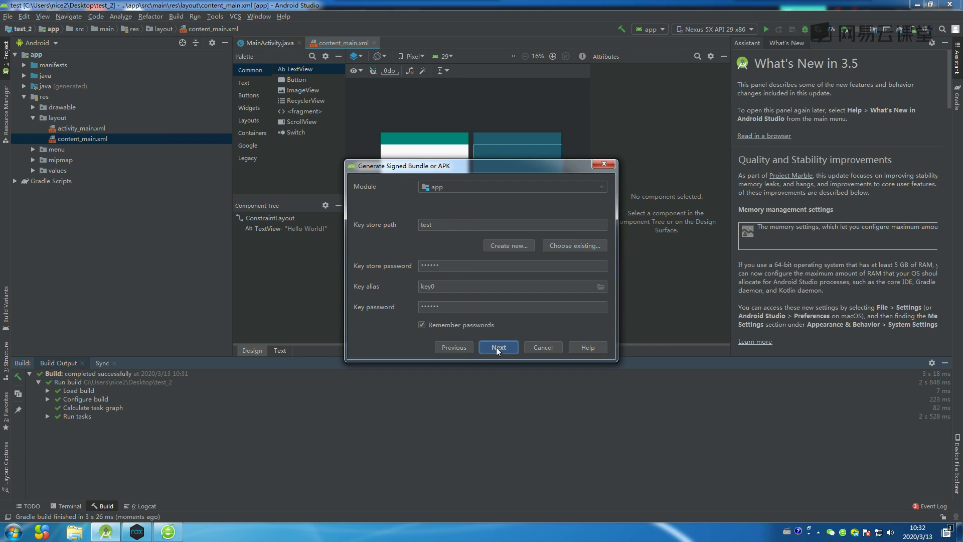
{"action": "left_click", "coordinate": [496, 347]}
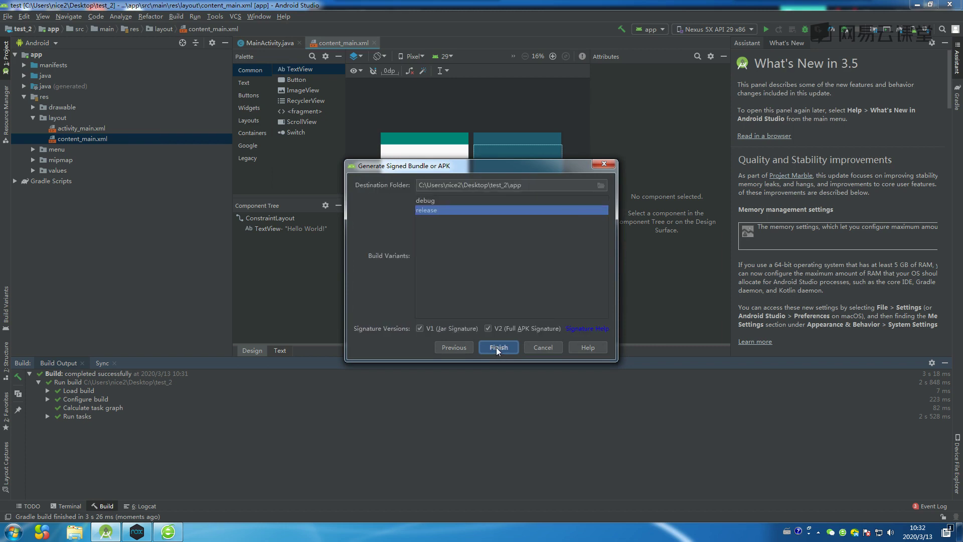
{"action": "left_click", "coordinate": [497, 347]}
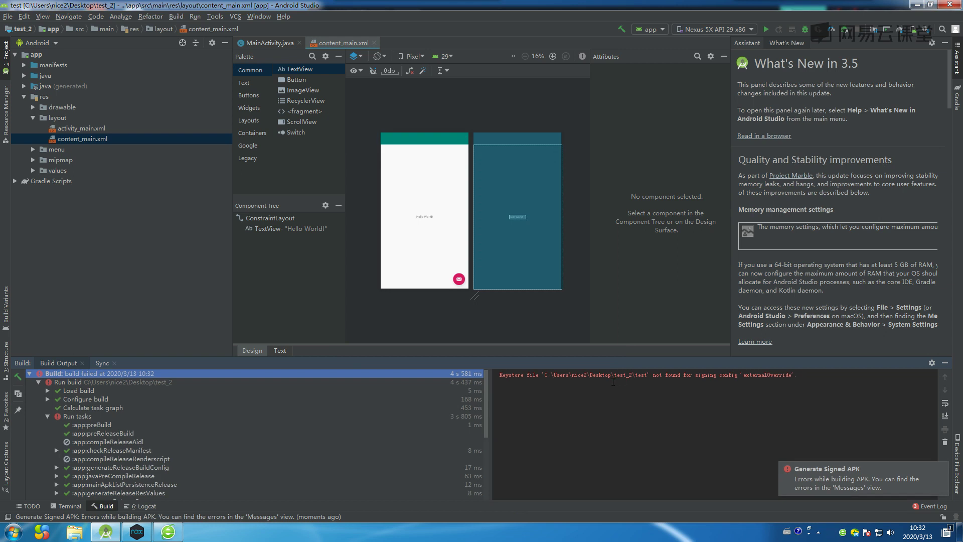
{"action": "left_click", "coordinate": [179, 19]}
Clean the project and reopen the signed APK wizard at the key store settings.
{"action": "left_click", "coordinate": [194, 137]}
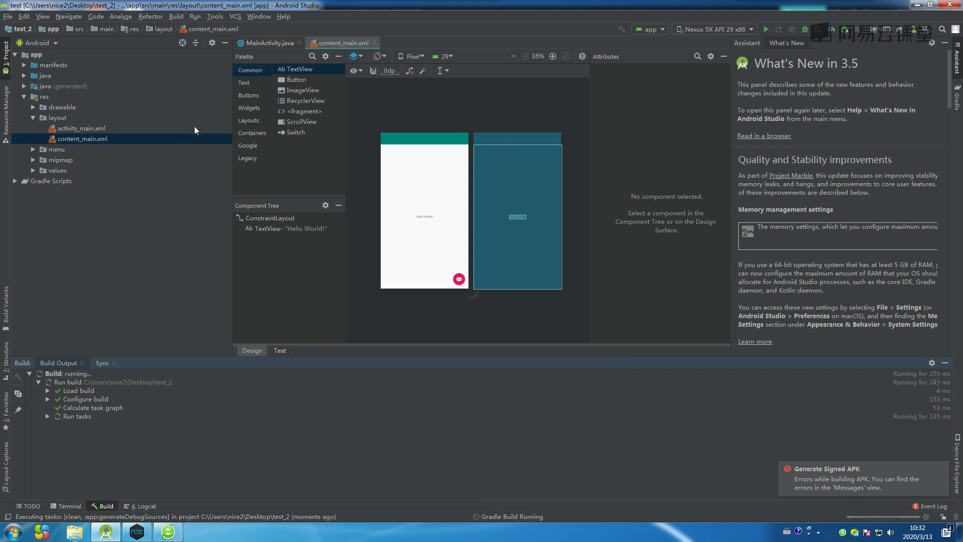
{"action": "left_click", "coordinate": [177, 16]}
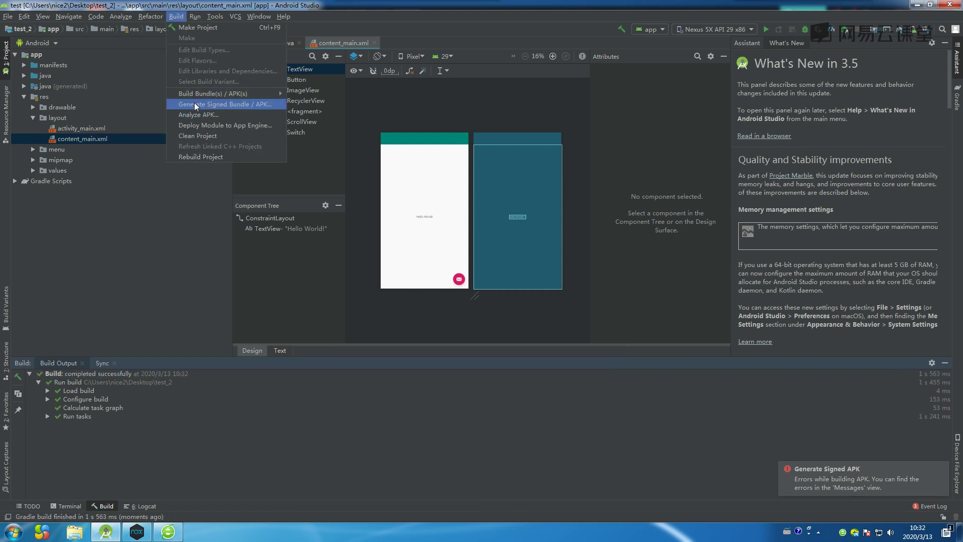
{"action": "left_click", "coordinate": [194, 103]}
{"action": "left_click", "coordinate": [498, 348]}
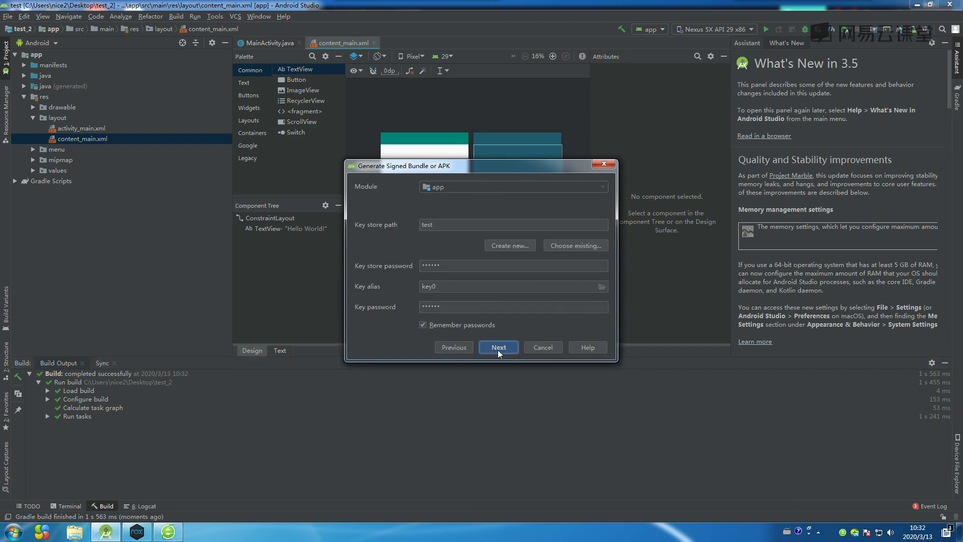
Start a new key store and browse for its location, then cancel every dialog.
{"action": "left_click", "coordinate": [501, 245]}
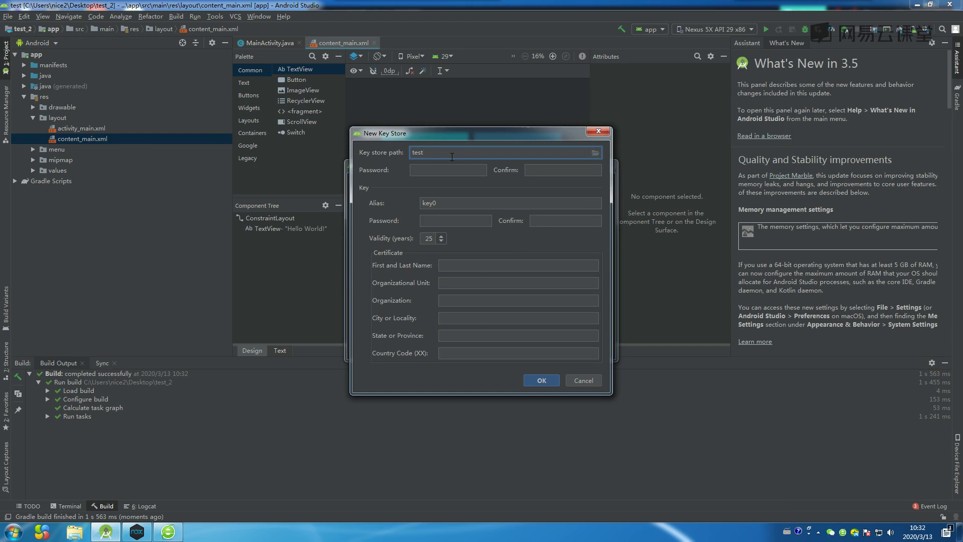
{"action": "left_click", "coordinate": [594, 154]}
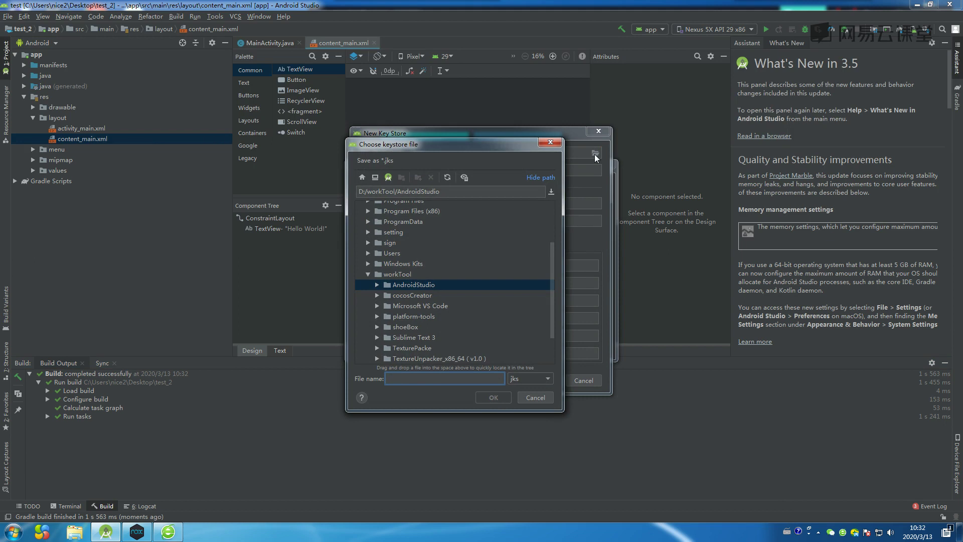
{"action": "left_click", "coordinate": [551, 144]}
{"action": "left_click", "coordinate": [598, 131]}
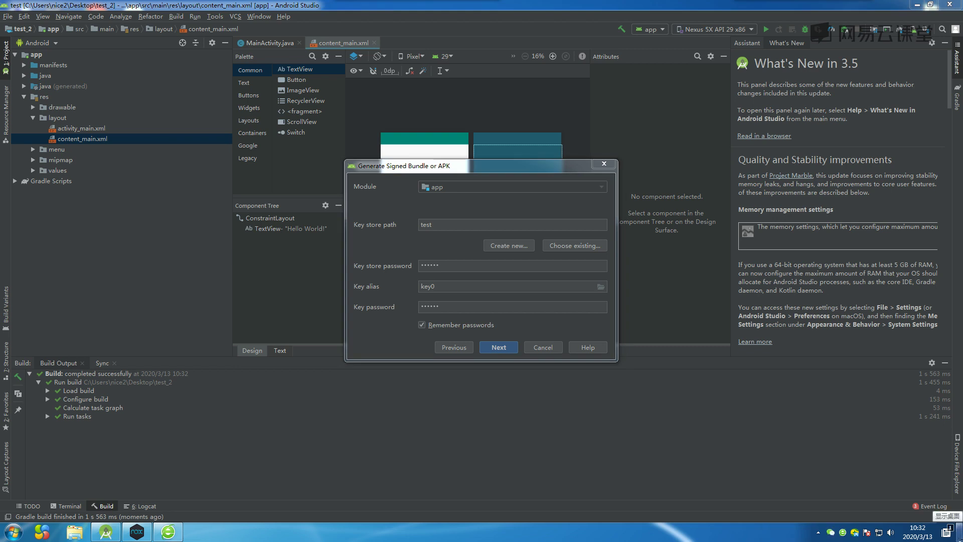
{"action": "key", "text": "Escape"}
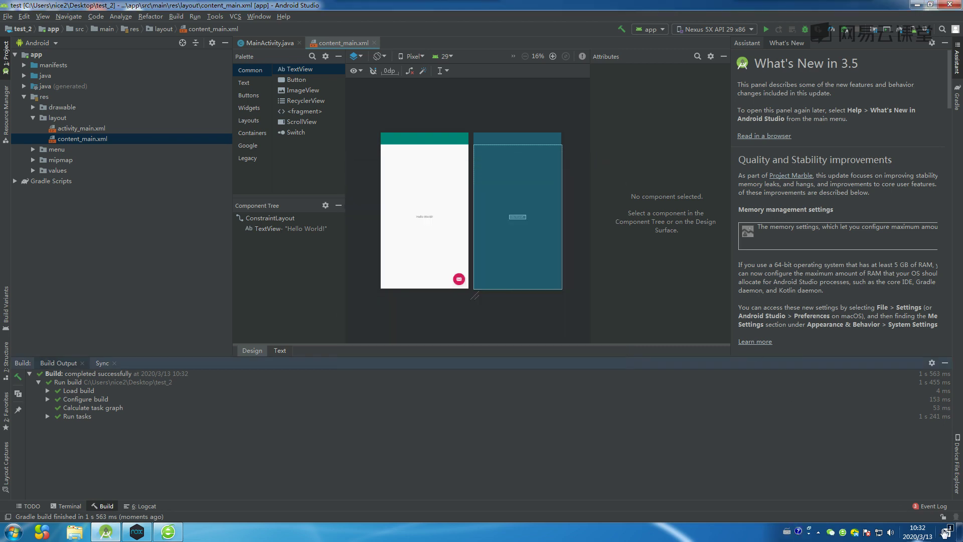
Open the test_2 project's app folder in Explorer, then return to Android Studio.
{"action": "left_click", "coordinate": [959, 532]}
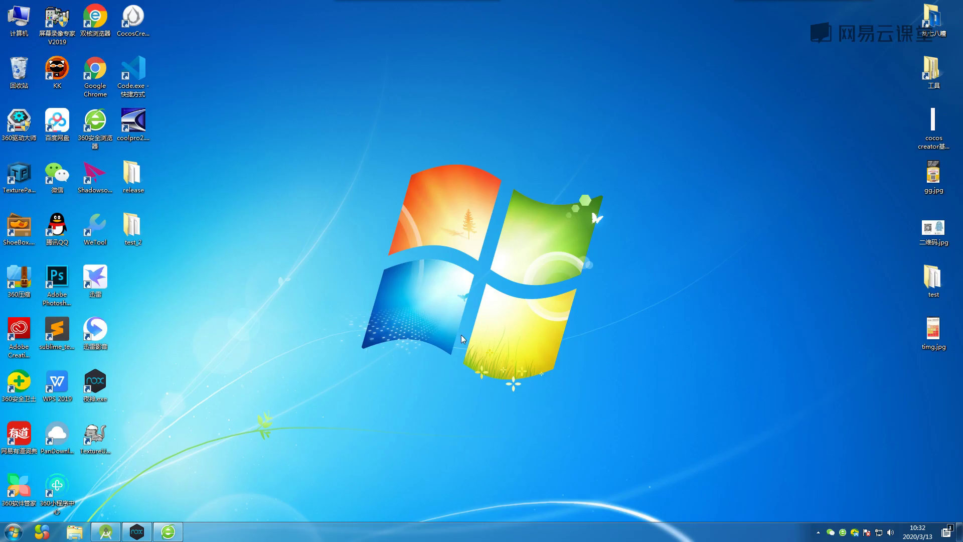
{"action": "double_click", "coordinate": [132, 229]}
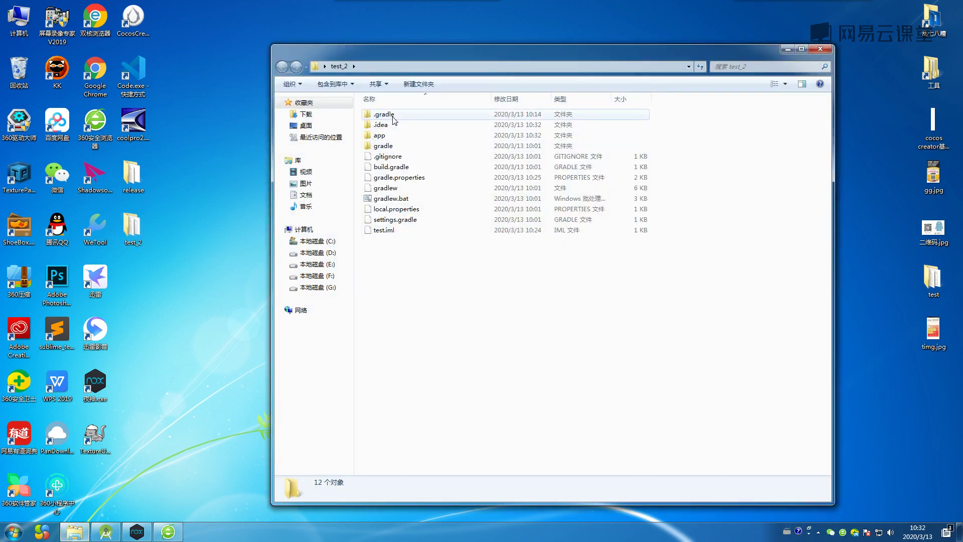
{"action": "double_click", "coordinate": [390, 137]}
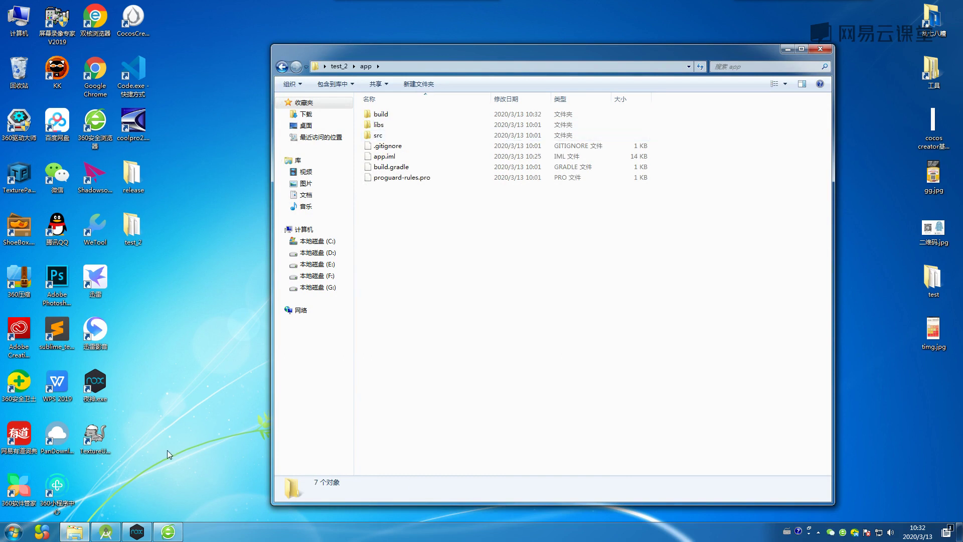
{"action": "mouse_move", "coordinate": [108, 532]}
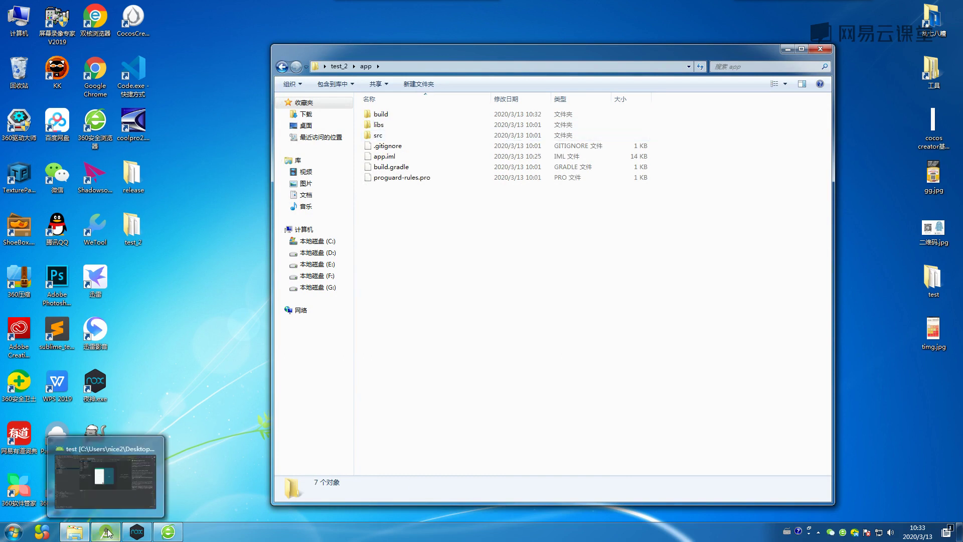
{"action": "left_click", "coordinate": [109, 533]}
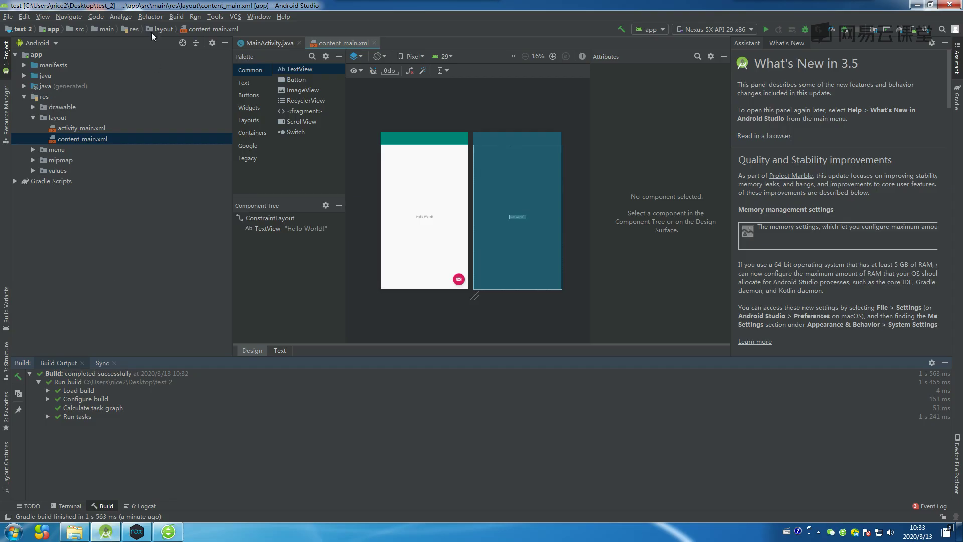
Open the New Key Store dialog from the signed APK wizard with APK selected.
{"action": "left_click", "coordinate": [173, 17]}
{"action": "mouse_move", "coordinate": [202, 94]}
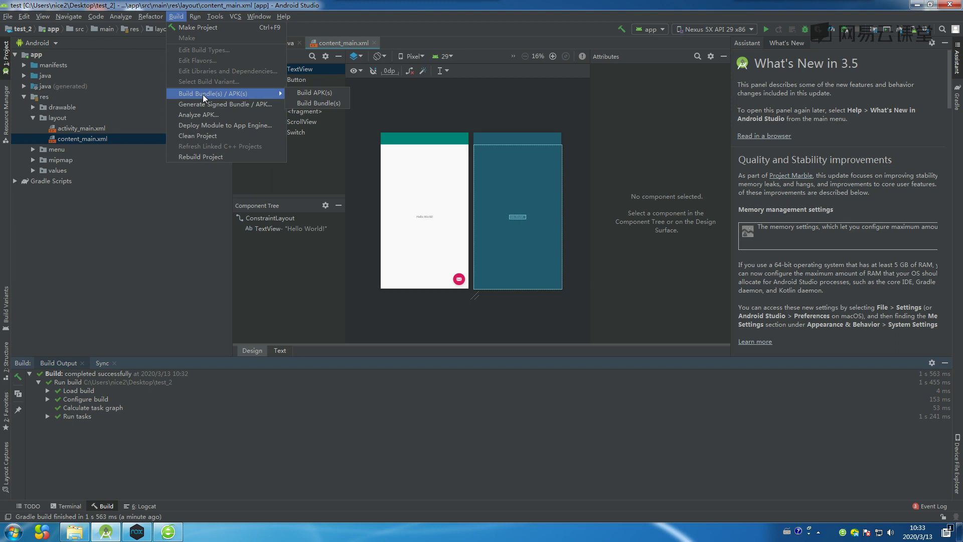
{"action": "left_click", "coordinate": [200, 104]}
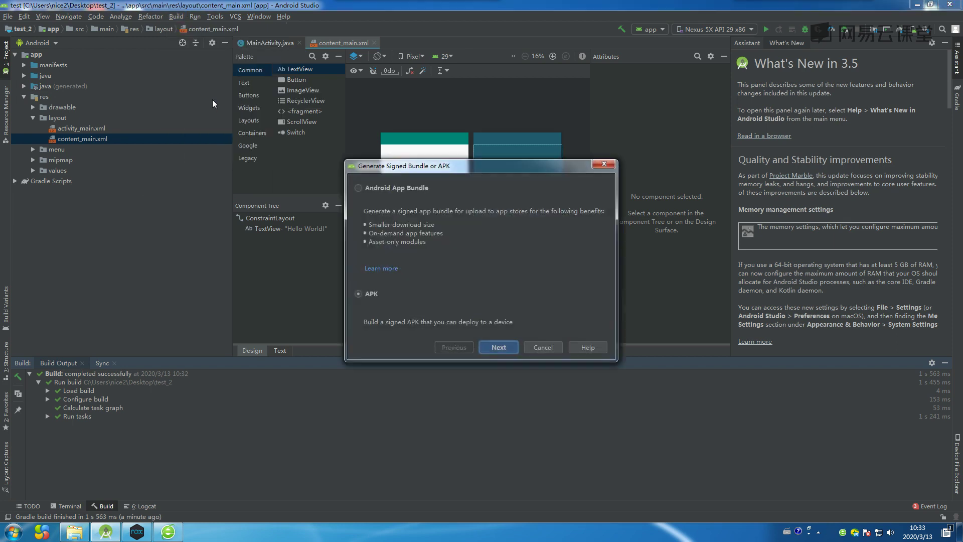
{"action": "left_click", "coordinate": [499, 347]}
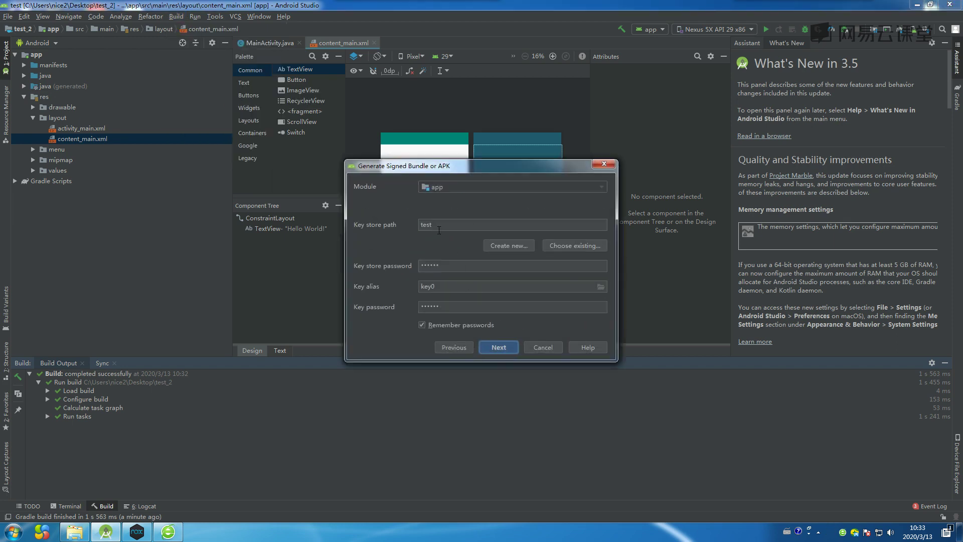
{"action": "left_click", "coordinate": [562, 224]}
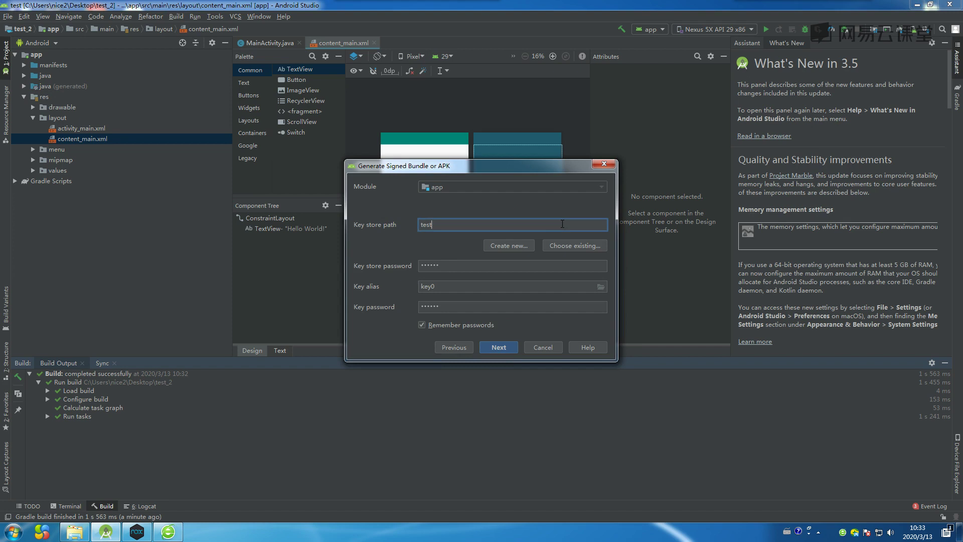
{"action": "left_click", "coordinate": [509, 245]}
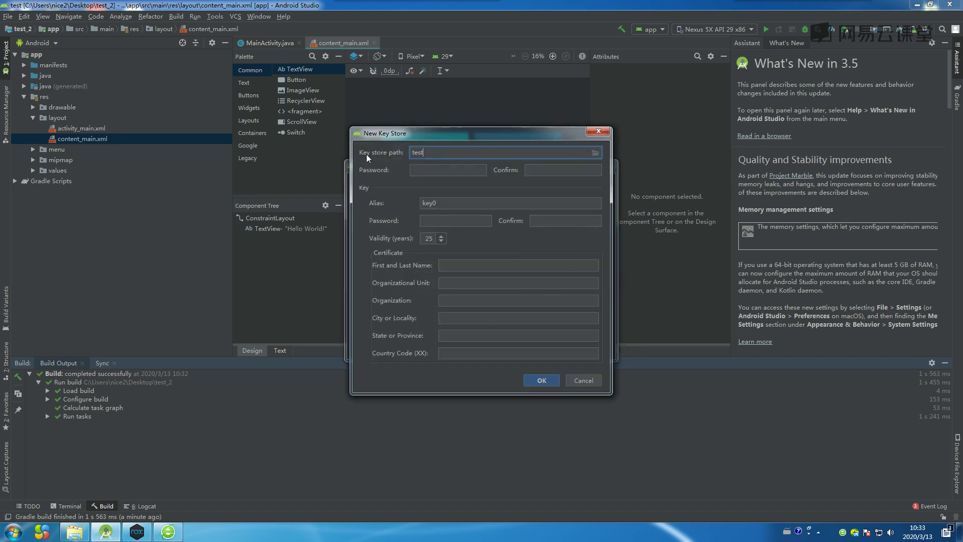
Set the new key store file path to testtest.jks on the Desktop.
{"action": "left_click", "coordinate": [595, 153]}
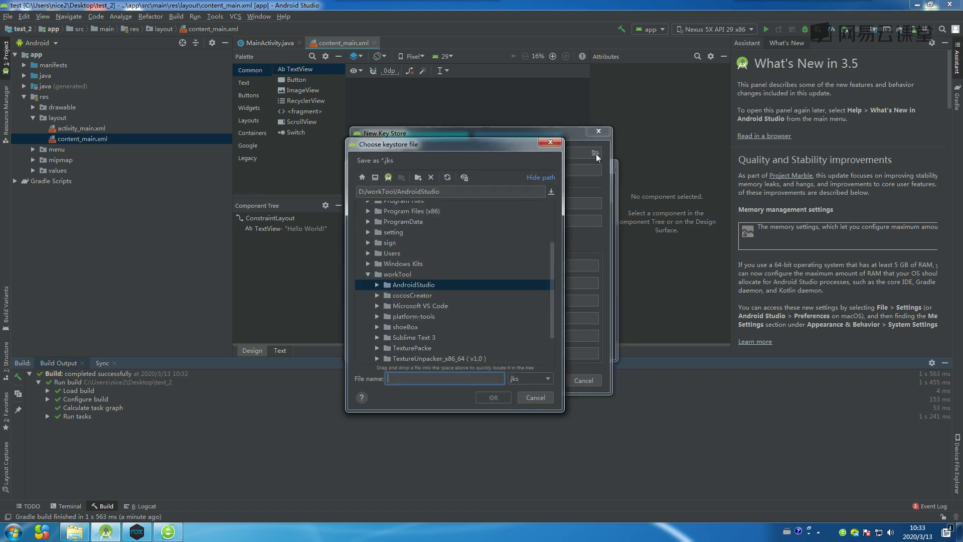
{"action": "left_click", "coordinate": [375, 177]}
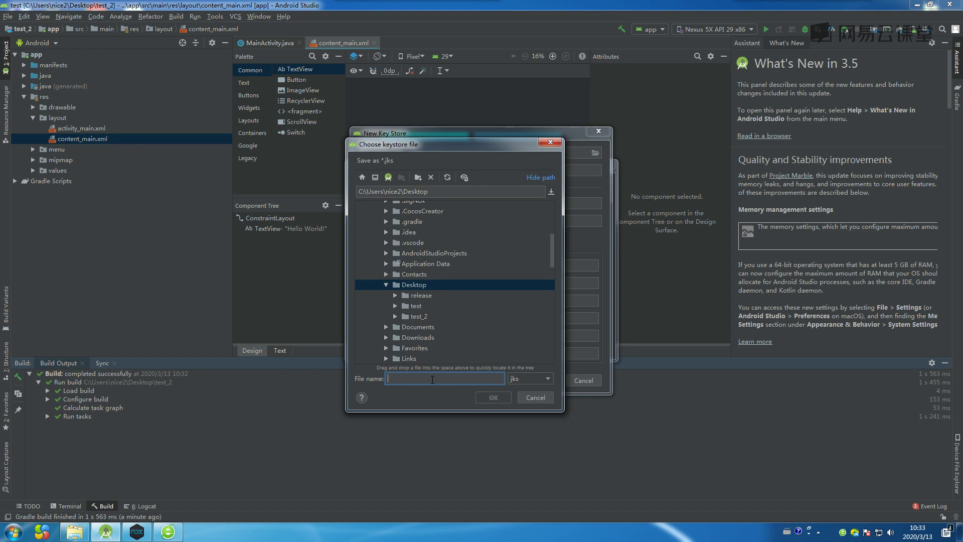
{"action": "type", "text": "tes"}
{"action": "type", "text": "test"}
{"action": "left_click", "coordinate": [493, 397]}
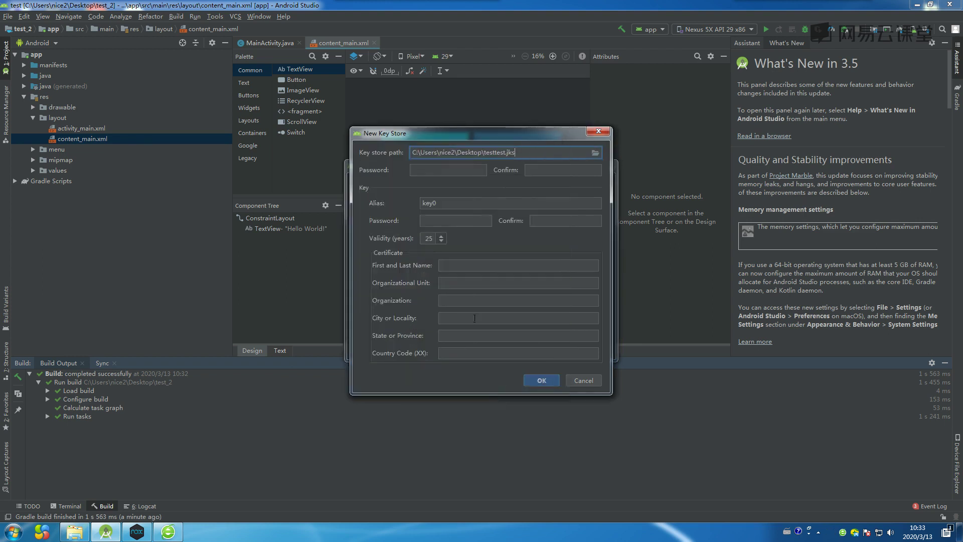
Enter the key store password and key password, each with its confirmation.
{"action": "left_click", "coordinate": [439, 172]}
{"action": "type", "text": "1234"}
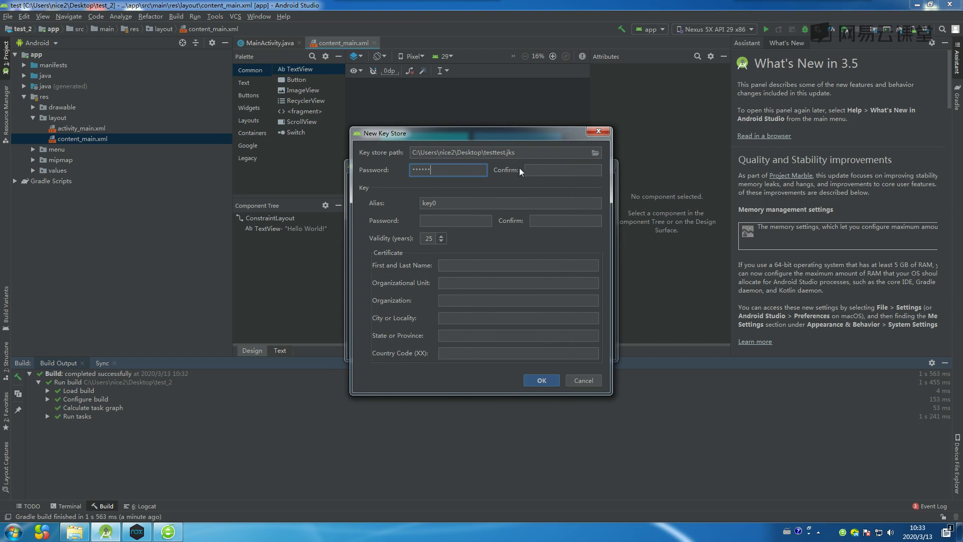
{"action": "left_click", "coordinate": [533, 168]}
{"action": "type", "text": "123456"}
{"action": "left_click", "coordinate": [434, 222]}
{"action": "type", "text": "123"}
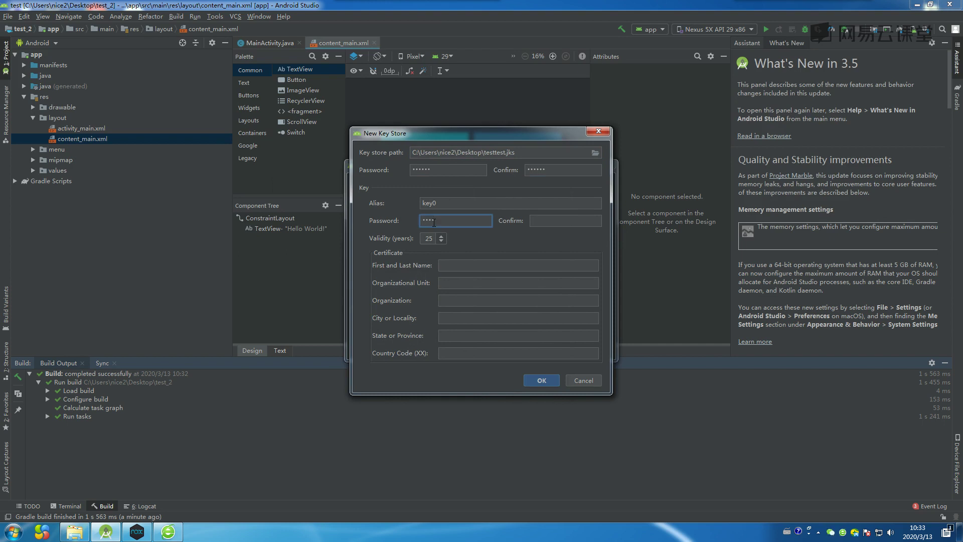
{"action": "left_click_drag", "start_coordinate": [443, 222], "coordinate": [417, 221]}
{"action": "type", "text": "123"}
{"action": "left_click", "coordinate": [539, 217]}
{"action": "type", "text": "123456"}
Fill in the certificate owner's First and Last Name and create the key0 key store.
{"action": "left_click", "coordinate": [460, 265]}
{"action": "type", "text": "qaz"}
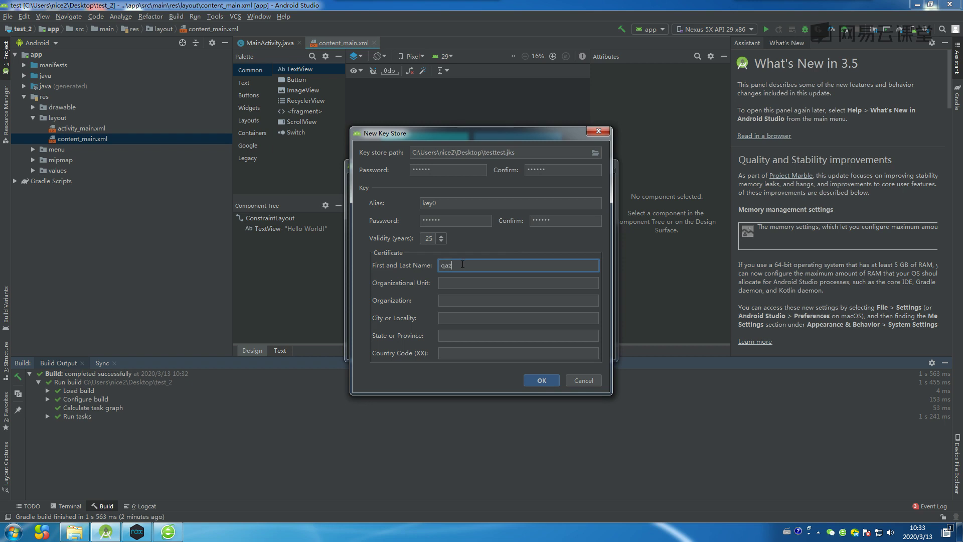
{"action": "left_click", "coordinate": [538, 380]}
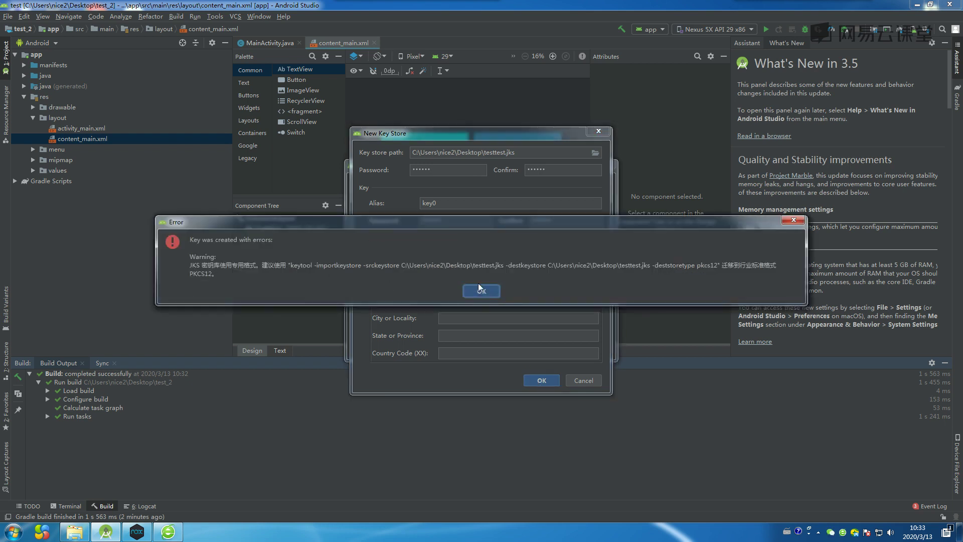
Dismiss the JKS warning and build the release APK signed with testtest.jks and key0.
{"action": "left_click", "coordinate": [481, 291]}
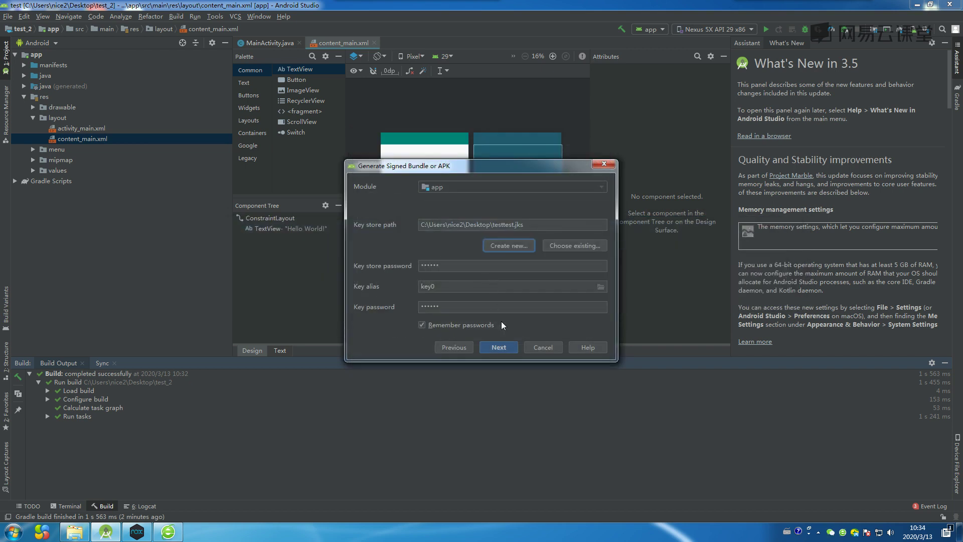
{"action": "left_click", "coordinate": [497, 348]}
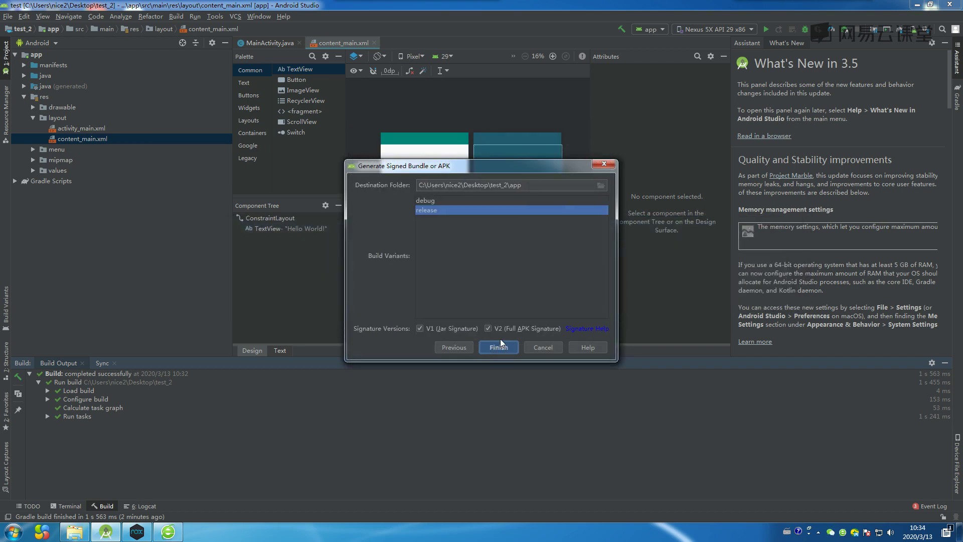
{"action": "left_click", "coordinate": [498, 348]}
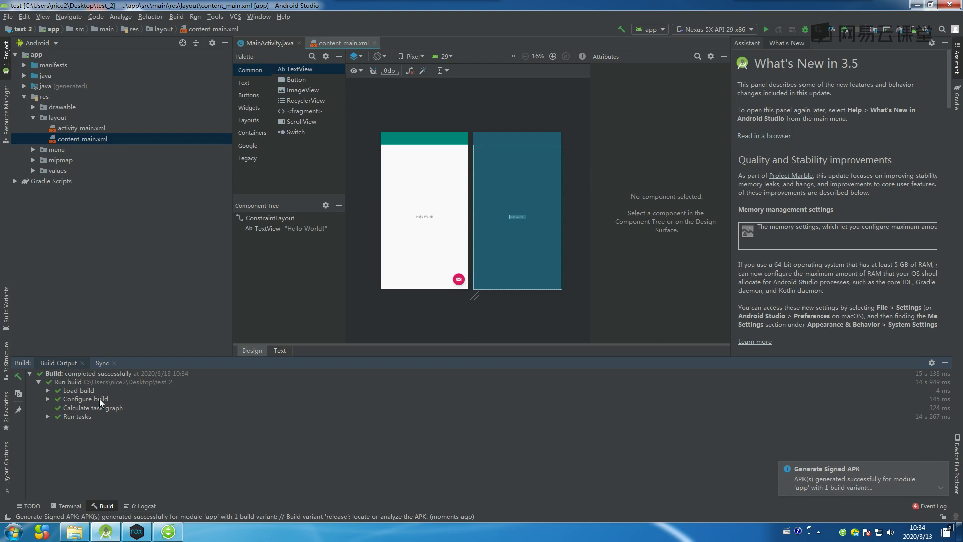
Locate the generated APK from the notification and select app-release.apk in its folder.
{"action": "left_click", "coordinate": [859, 482]}
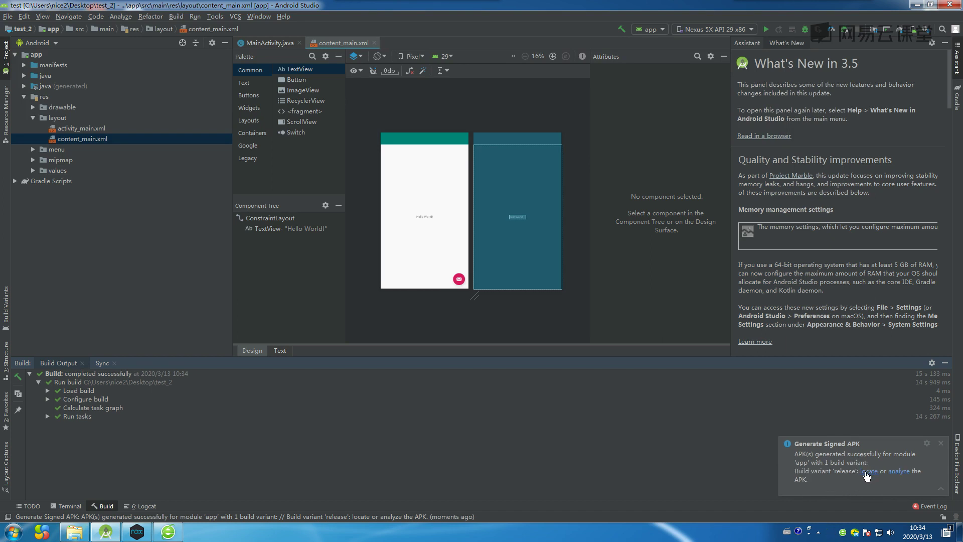
{"action": "left_click", "coordinate": [866, 472]}
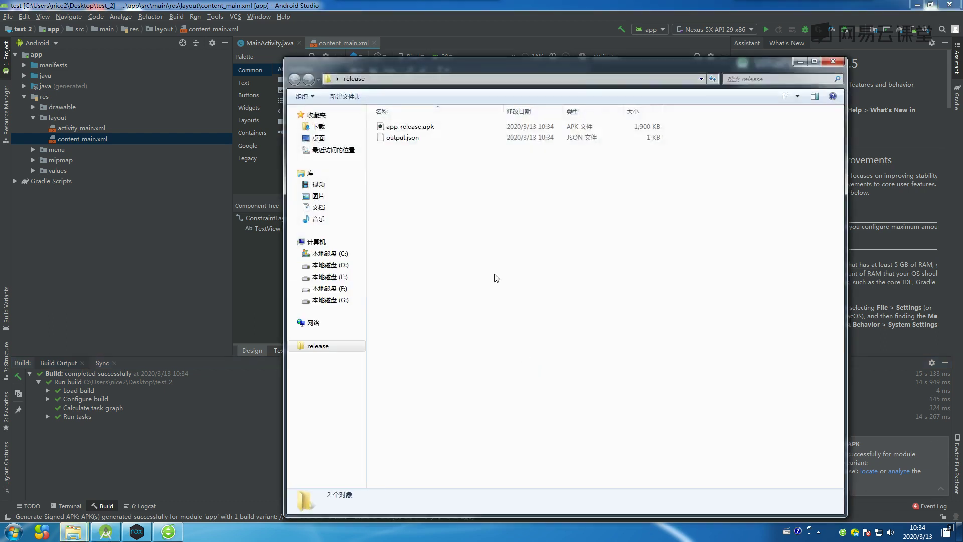
{"action": "left_click", "coordinate": [434, 129]}
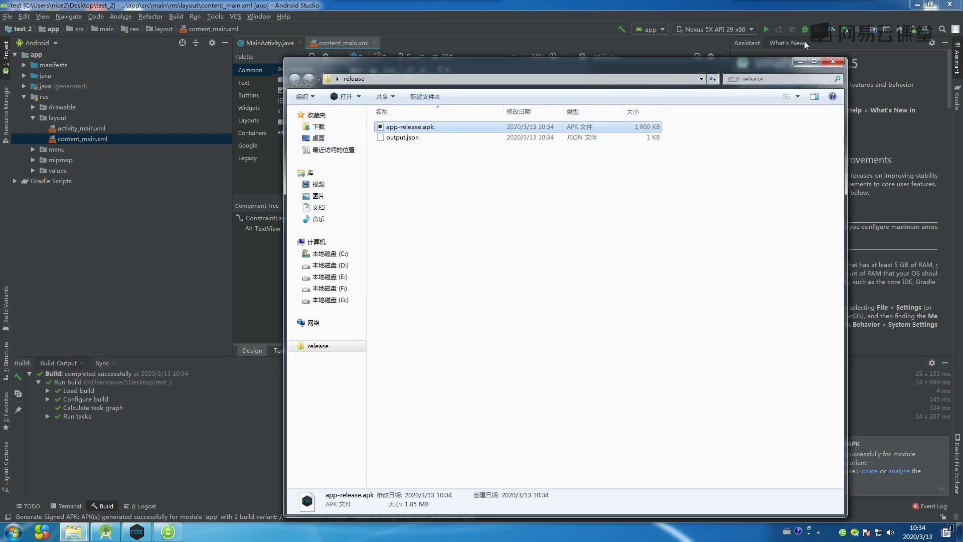
Minimize Android Studio and the test_2 folder window, leaving the release folder visible.
{"action": "left_click", "coordinate": [913, 6]}
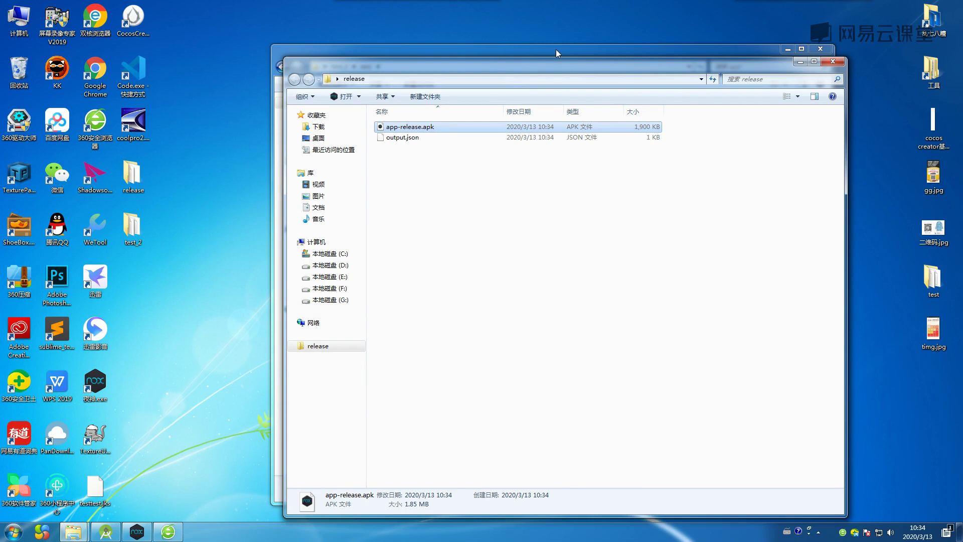
{"action": "left_click", "coordinate": [572, 50]}
{"action": "left_click", "coordinate": [787, 49]}
{"action": "left_click_drag", "start_coordinate": [740, 67], "coordinate": [662, 65]}
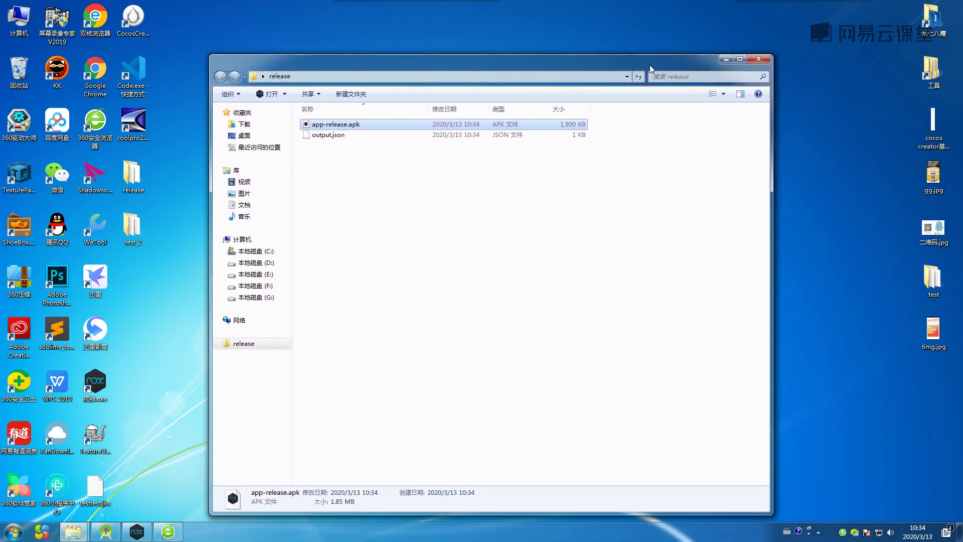
Install app-release.apk by dragging it from the release folder onto the Nox emulator.
{"action": "left_click", "coordinate": [137, 532]}
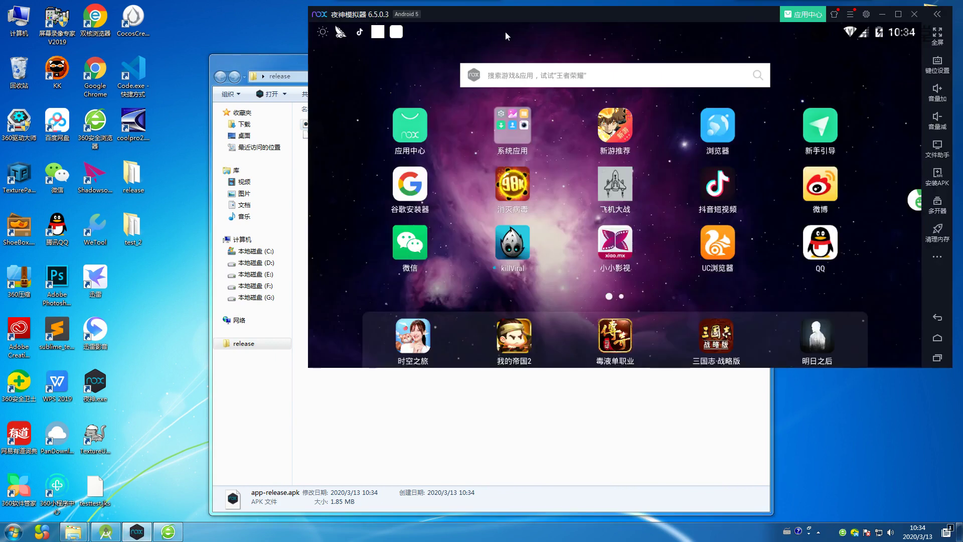
{"action": "left_click", "coordinate": [283, 61]}
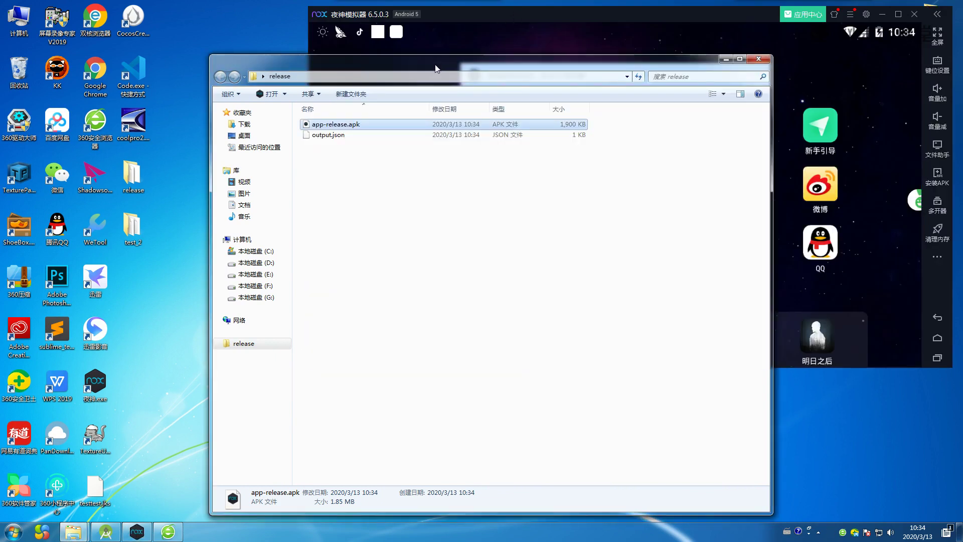
{"action": "left_click_drag", "start_coordinate": [435, 69], "coordinate": [247, 51]}
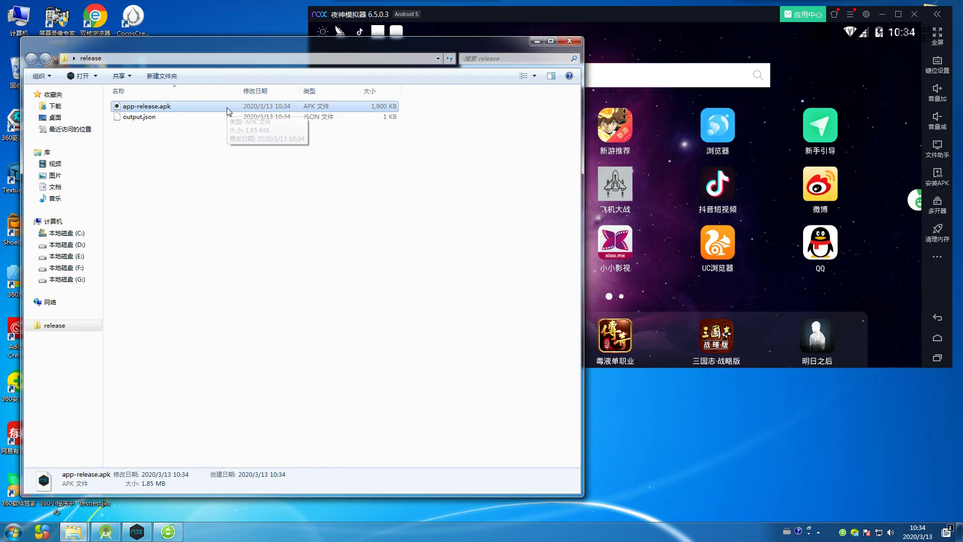
{"action": "left_click_drag", "start_coordinate": [227, 112], "coordinate": [860, 292]}
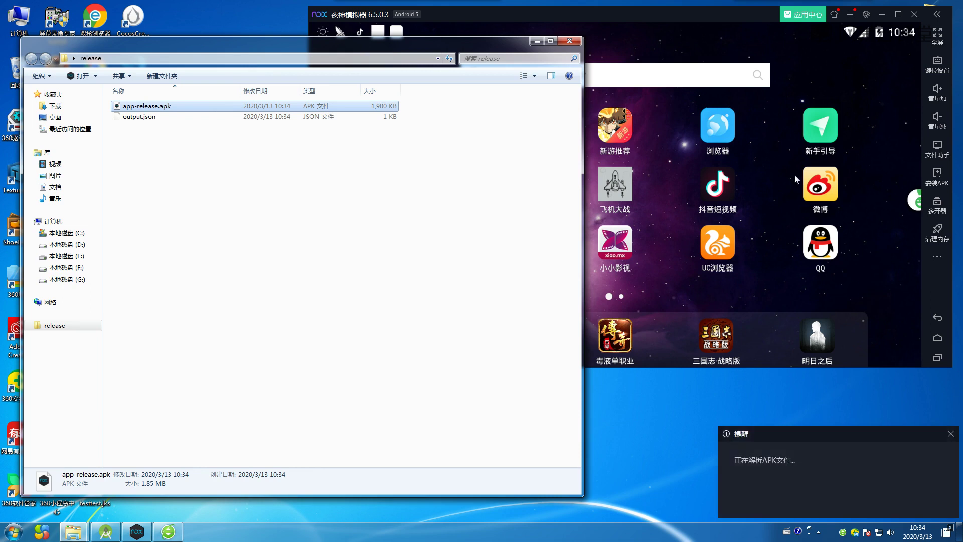
Launch the installed test app, confirm it shows Hello World!, go back, and close Explorer.
{"action": "left_click_drag", "start_coordinate": [710, 14], "coordinate": [573, 20]}
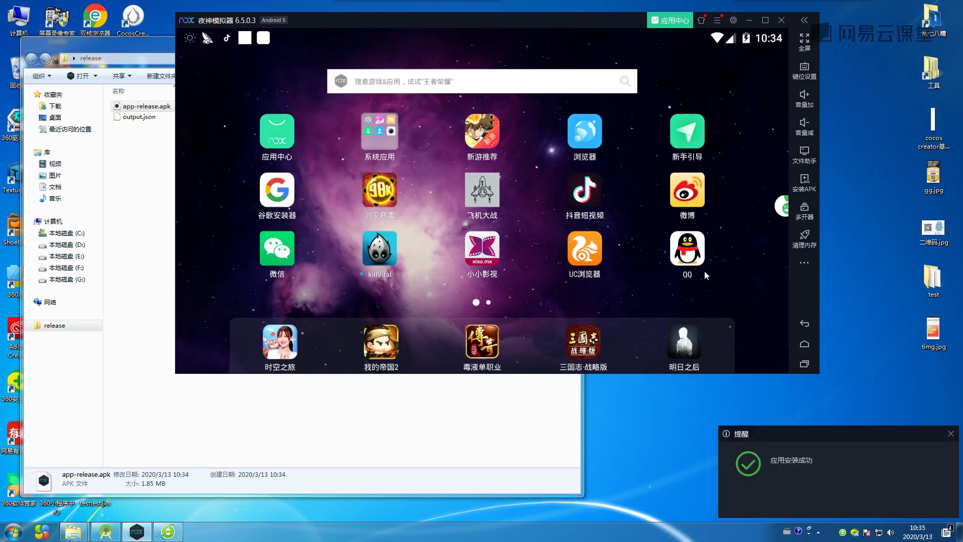
{"action": "left_click_drag", "start_coordinate": [718, 257], "coordinate": [698, 278]}
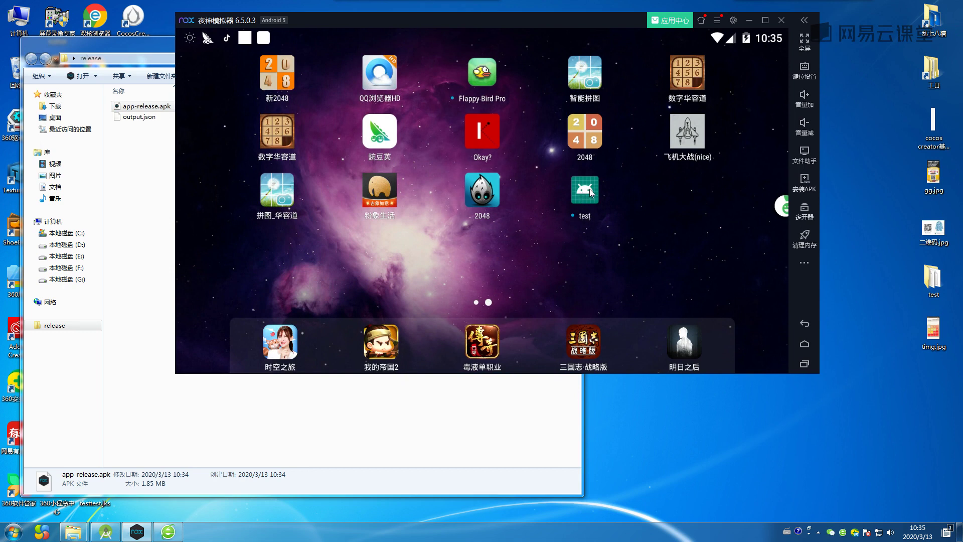
{"action": "left_click", "coordinate": [586, 196]}
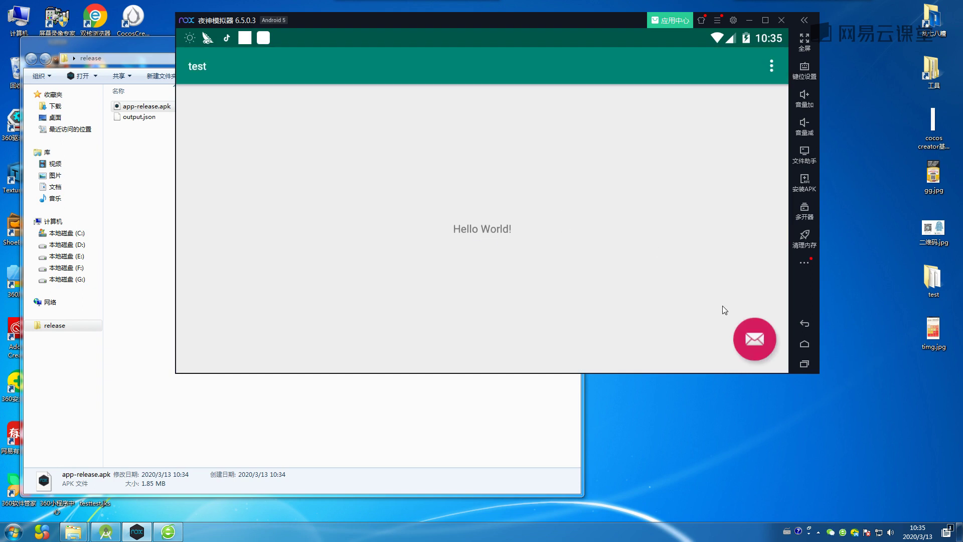
{"action": "left_click_drag", "start_coordinate": [454, 24], "coordinate": [457, 38]}
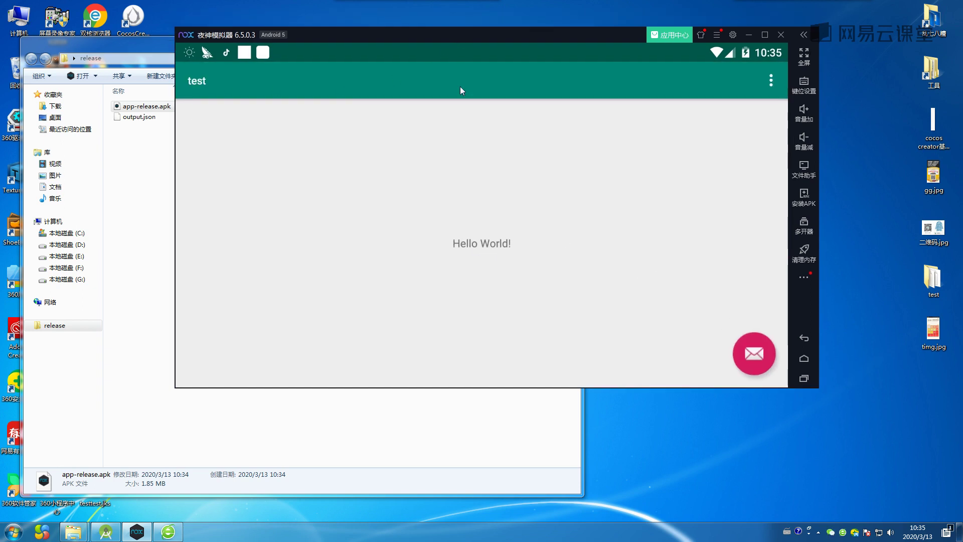
{"action": "left_click", "coordinate": [800, 336]}
{"action": "left_click", "coordinate": [162, 43]}
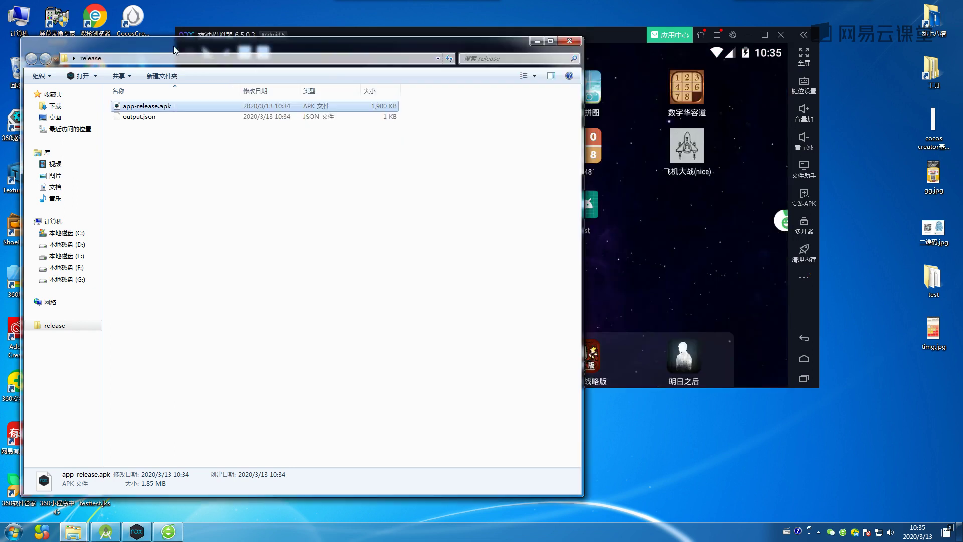
{"action": "left_click", "coordinate": [572, 41]}
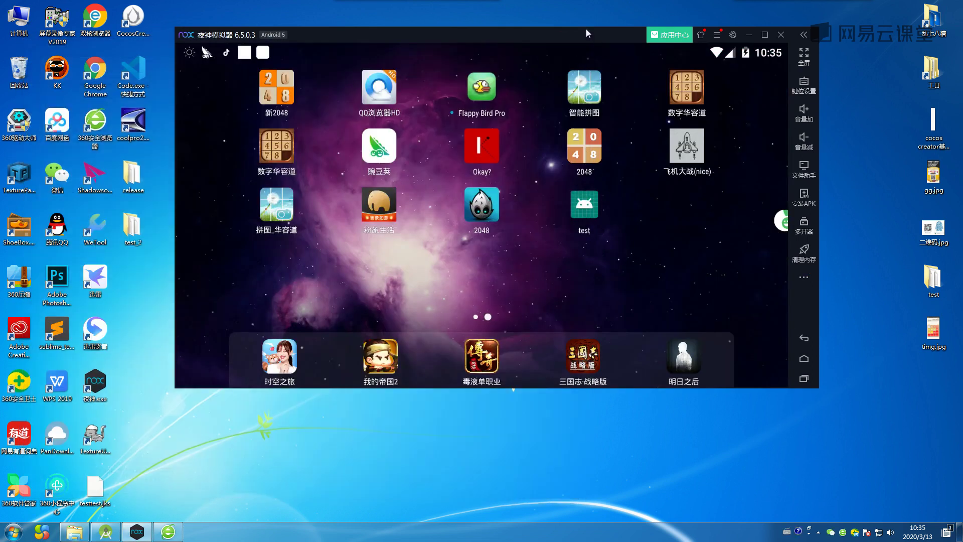
Open the desktop 工具 folder and then its inner 工具 subfolder on drive G.
{"action": "left_click_drag", "start_coordinate": [586, 30], "coordinate": [590, 45]}
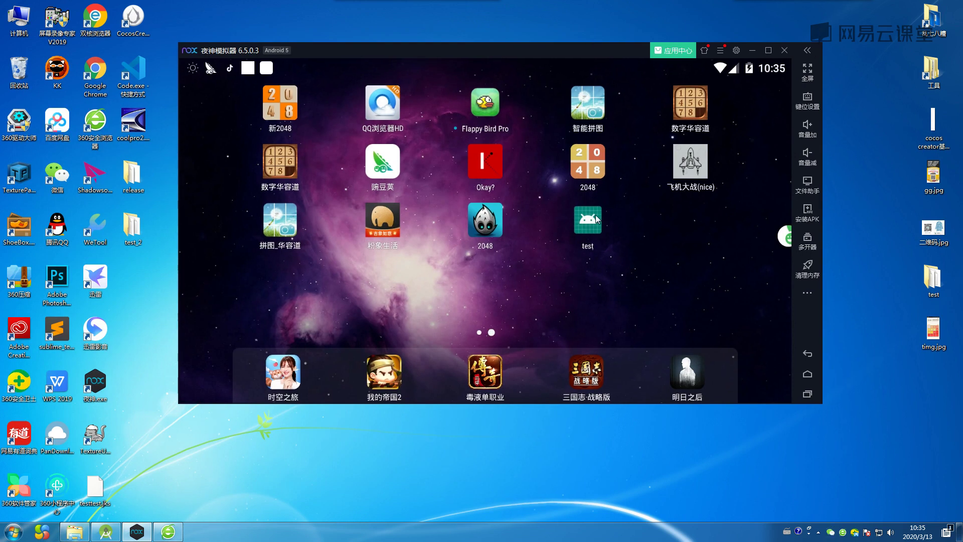
{"action": "right_click", "coordinate": [550, 10]}
{"action": "left_click", "coordinate": [572, 36]}
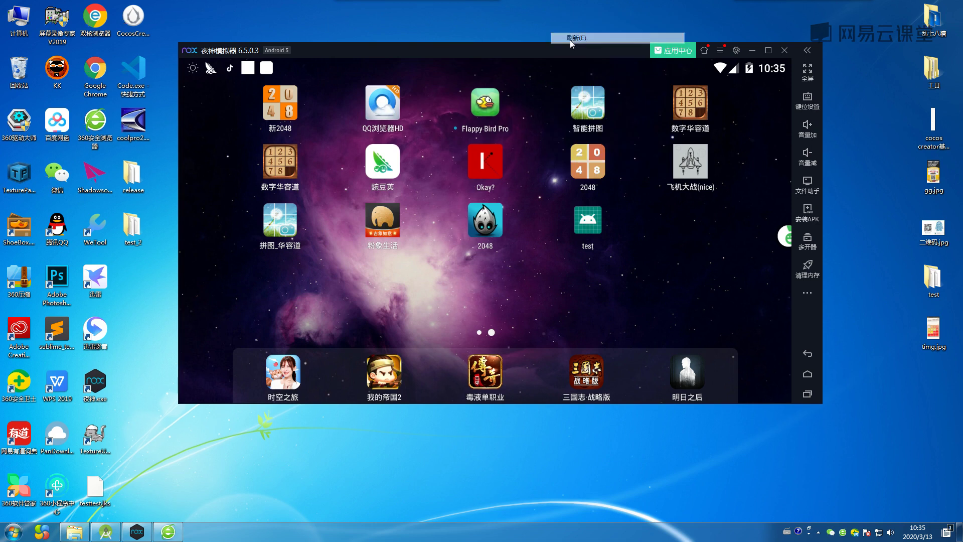
{"action": "left_click", "coordinate": [928, 73]}
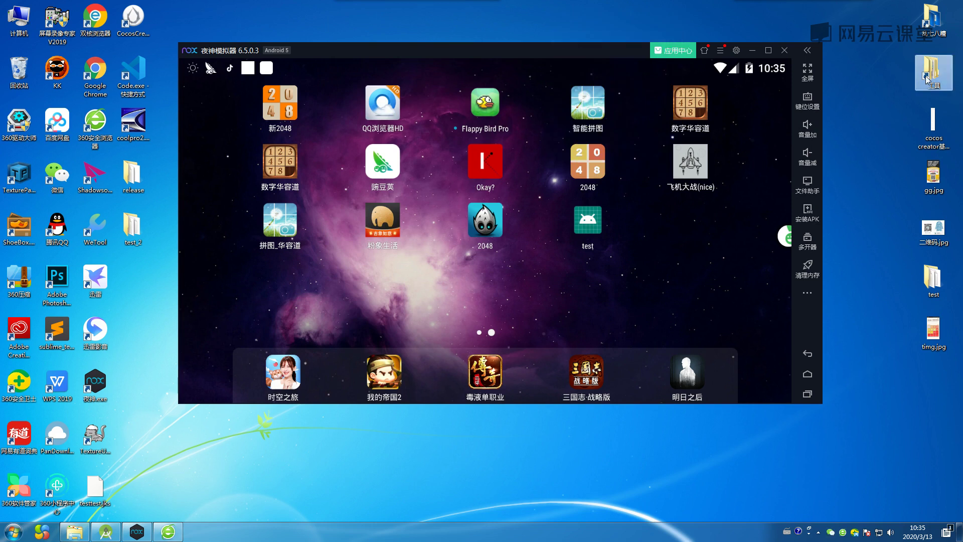
{"action": "double_click", "coordinate": [929, 74]}
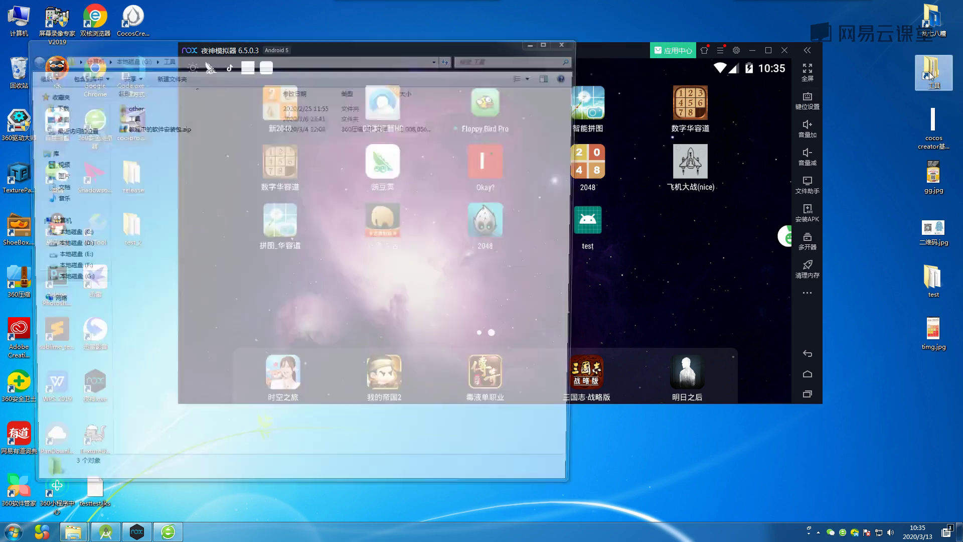
{"action": "left_click_drag", "start_coordinate": [399, 49], "coordinate": [557, 55]}
{"action": "double_click", "coordinate": [301, 122]}
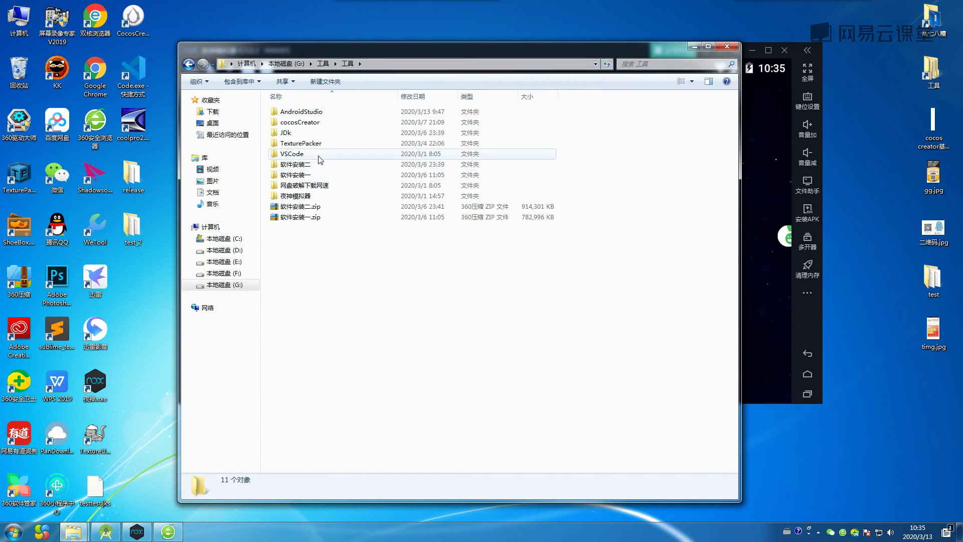
View 二维码.jpg in Photo Viewer, then bring the 工具 folder window back in front.
{"action": "double_click", "coordinate": [932, 230]}
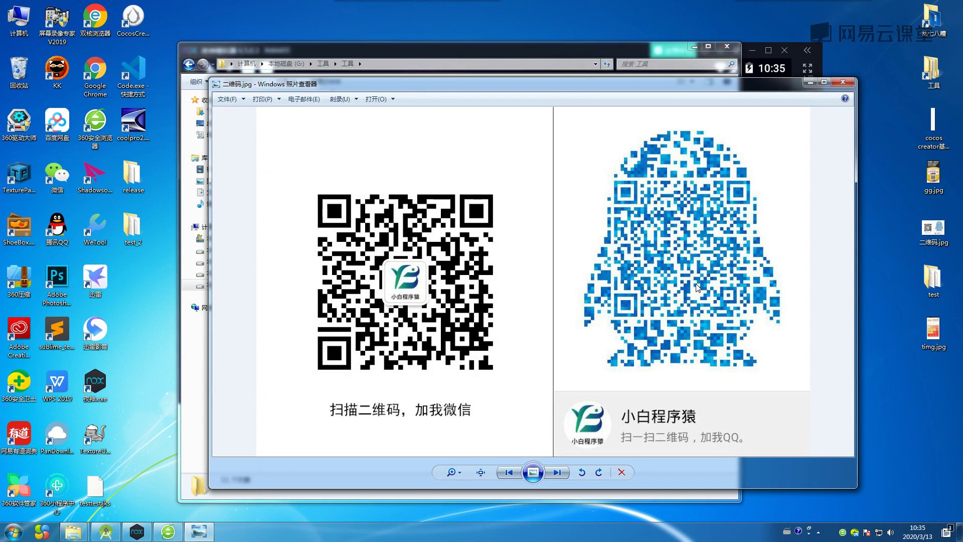
{"action": "left_click", "coordinate": [437, 47]}
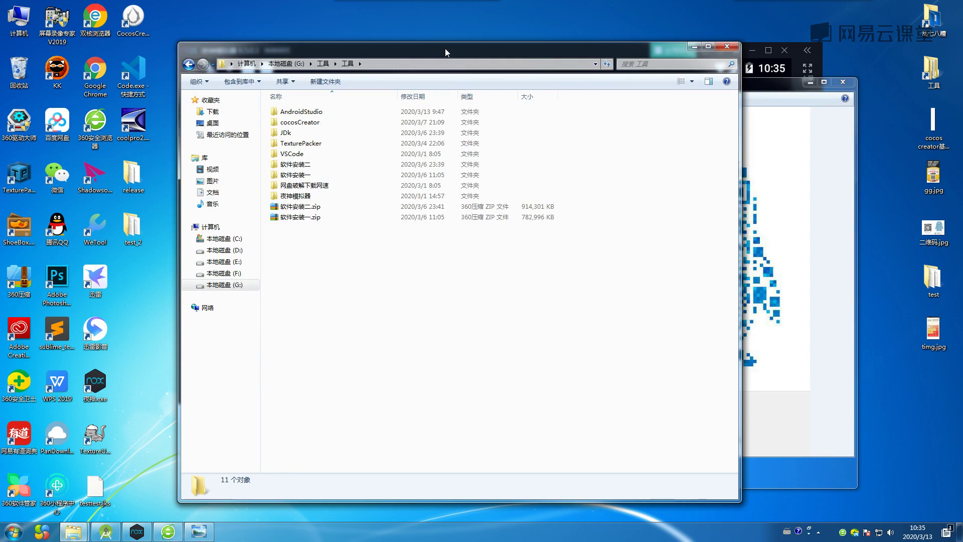
{"action": "left_click_drag", "start_coordinate": [444, 48], "coordinate": [452, 49]}
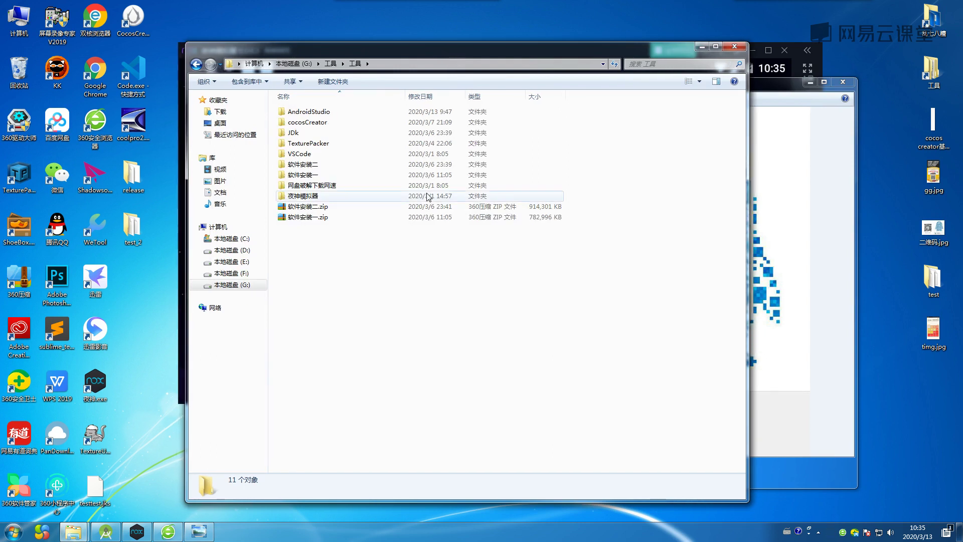